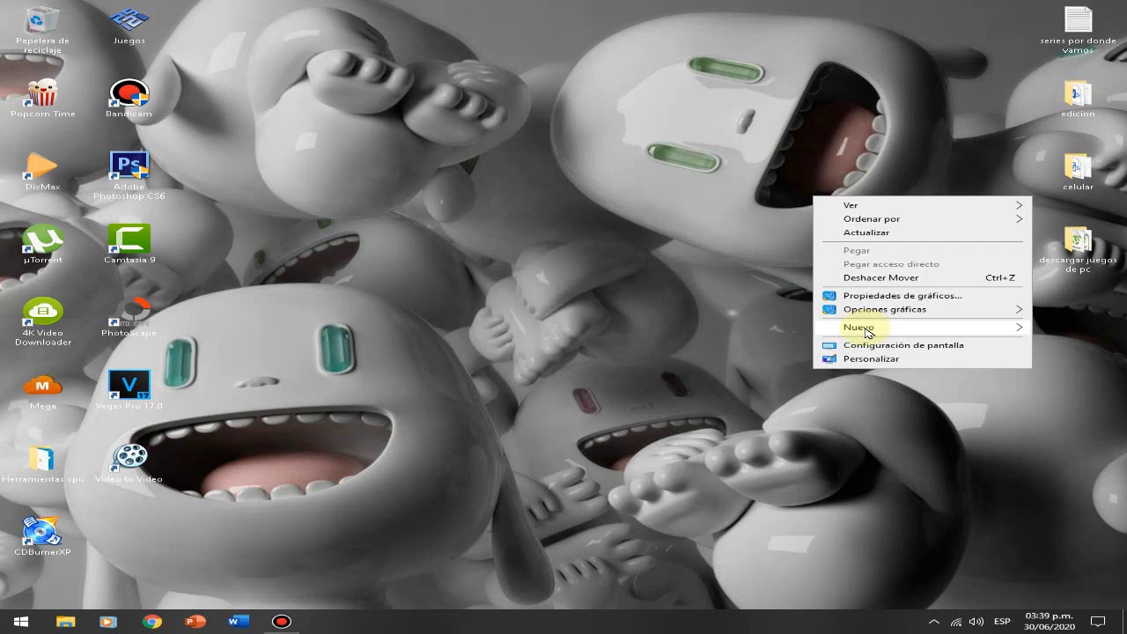
Step: Create a new text document on the desktop with its default name and open it
{"action": "mouse_move", "coordinate": [832, 326]}
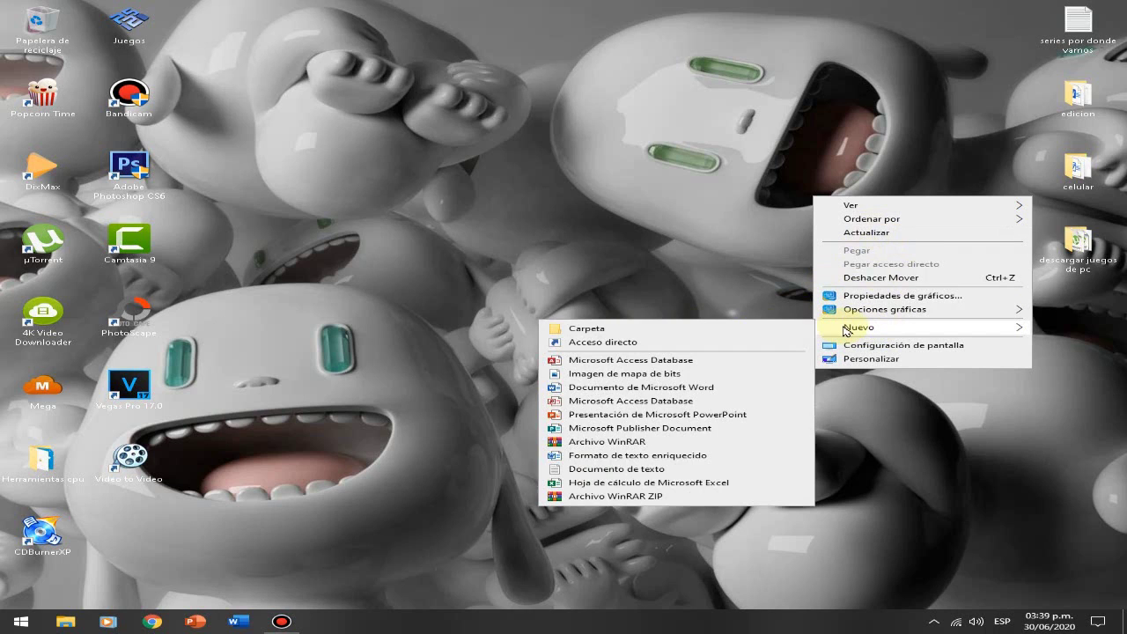
{"action": "left_click", "coordinate": [647, 472]}
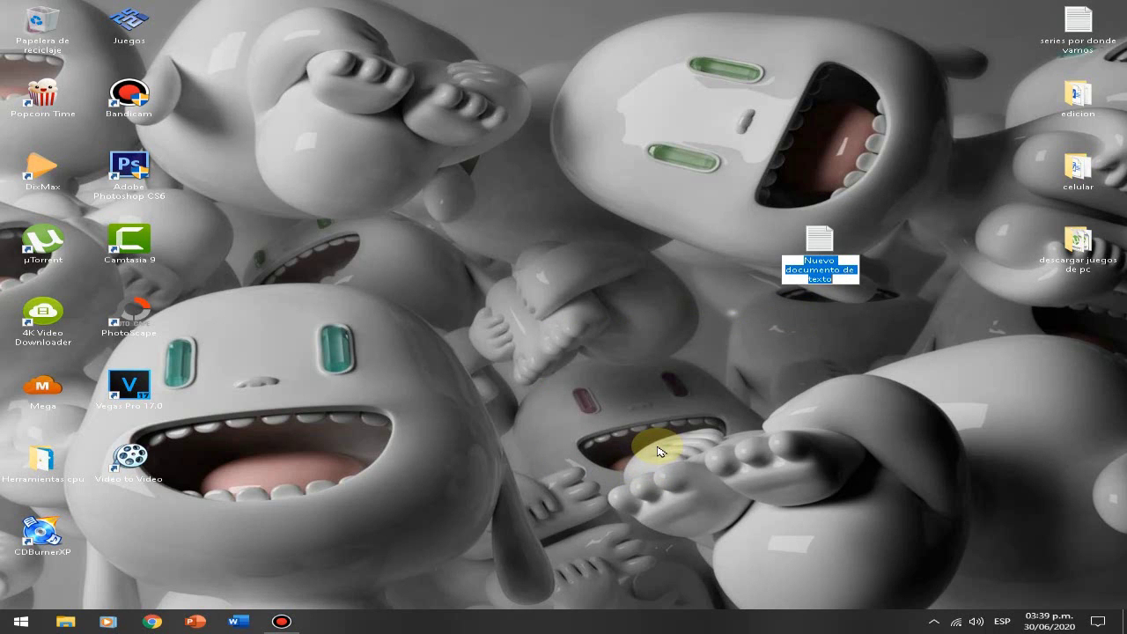
{"action": "left_click", "coordinate": [659, 451]}
{"action": "double_click", "coordinate": [843, 233]}
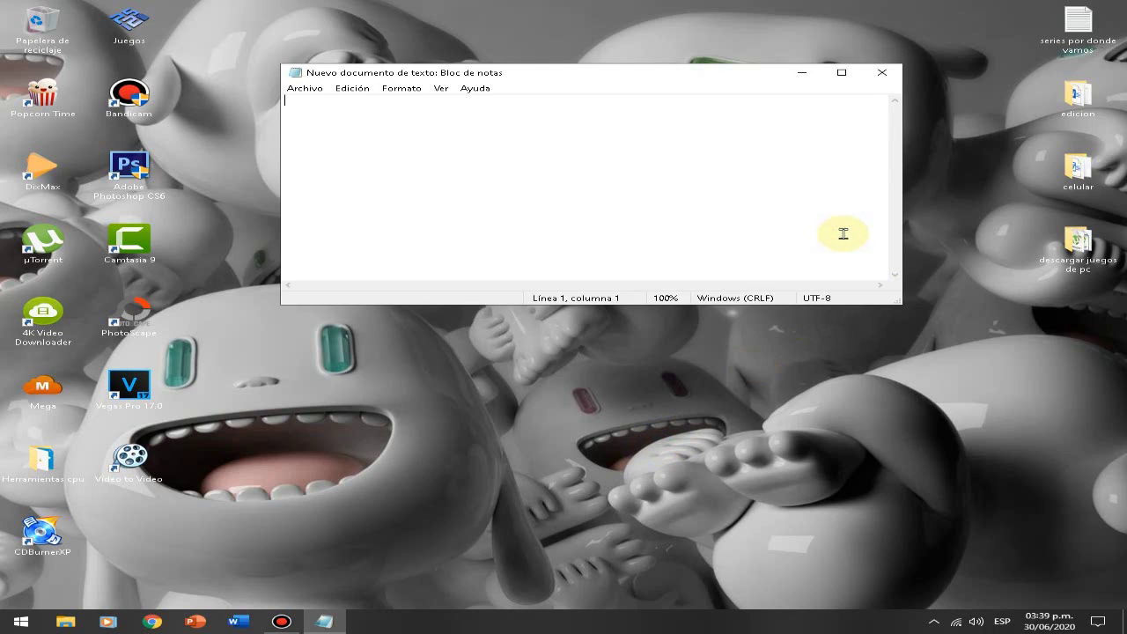
Step: Write the greeting line "BUENAS CHICOS Y CHICAS EN ESTE VIDOE TUTORIAL" in the empty document
{"action": "type", "text": "BUS"}
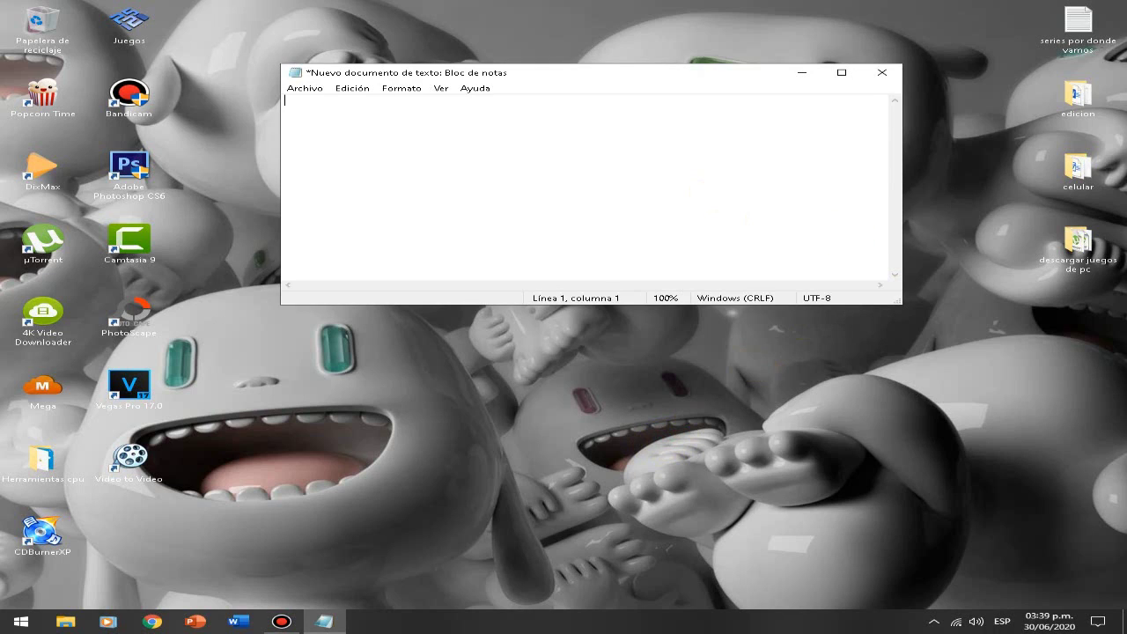
{"action": "key", "text": "BackSpace"}
{"action": "type", "text": "ENAS CHICOSA"}
{"action": "key", "text": "BackSpace"}
{"action": "type", "text": "Y CHICAS EN ESTE VIDOE TUTORIAL"}
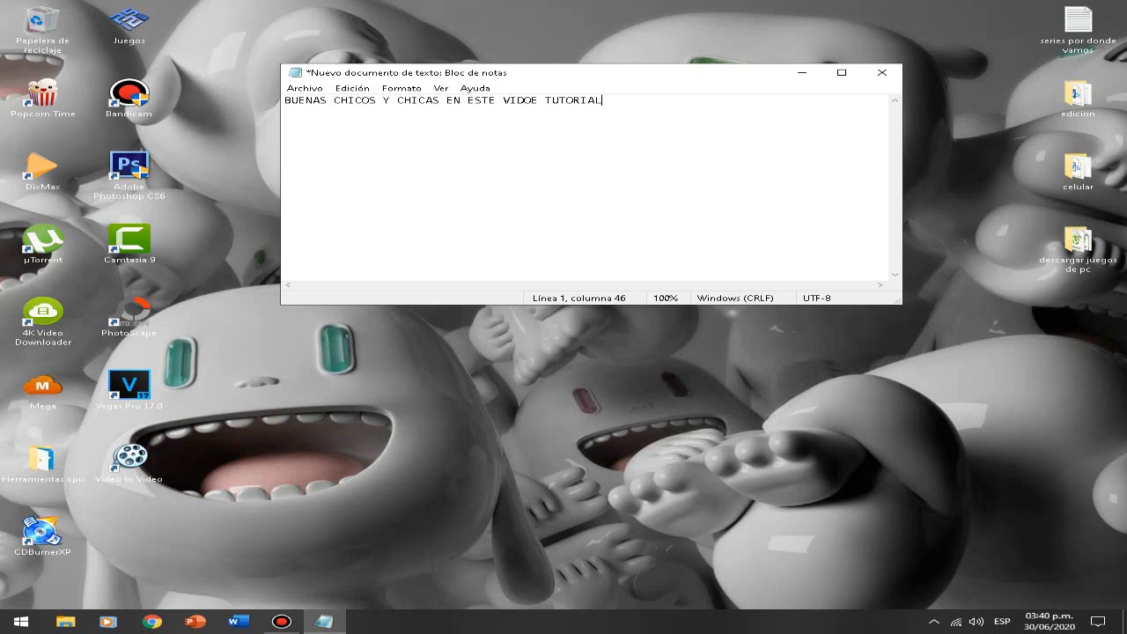
Step: Add the lines "VAMOS A EXPLICAR COMO PONER LA APLICACION" and "SONY VEGAS PRO 17.0 AL ESPAÑOL" below the greeting
{"action": "key", "text": "Return"}
{"action": "type", "text": "VAMOS A EXPLICAR COMO PONER SONY"}
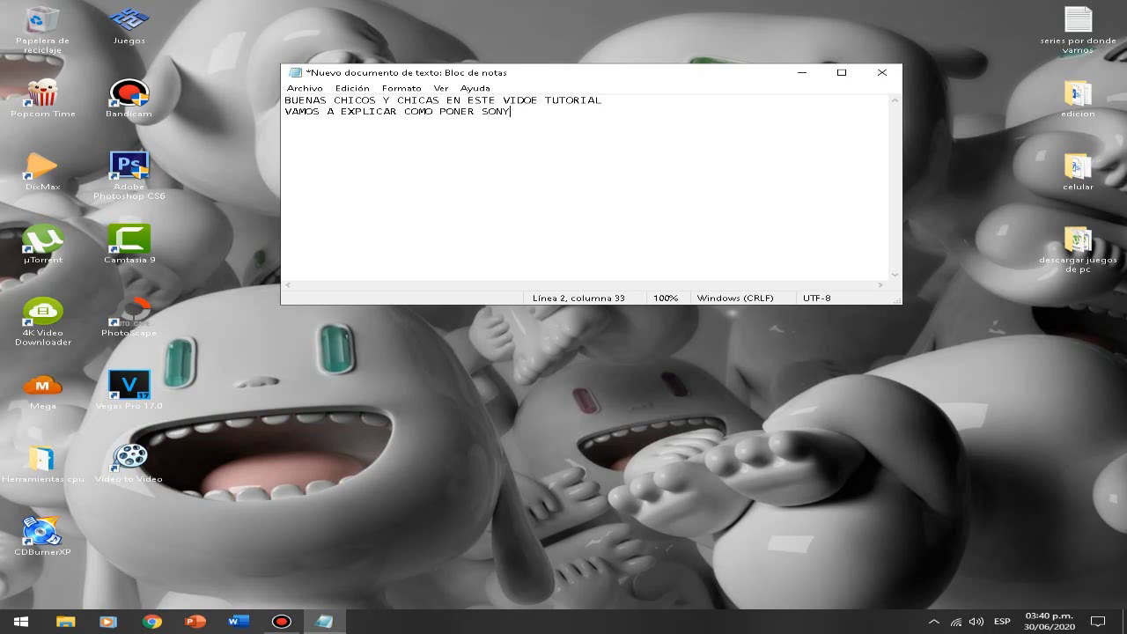
{"action": "key", "text": "BackSpace"}
{"action": "key", "text": "BackSpace"}
{"action": "key", "text": "BackSpace"}
{"action": "key", "text": "BackSpace"}
{"action": "type", "text": "LA APLICACION"}
{"action": "key", "text": "Return"}
{"action": "type", "text": "SONY VEGAS"}
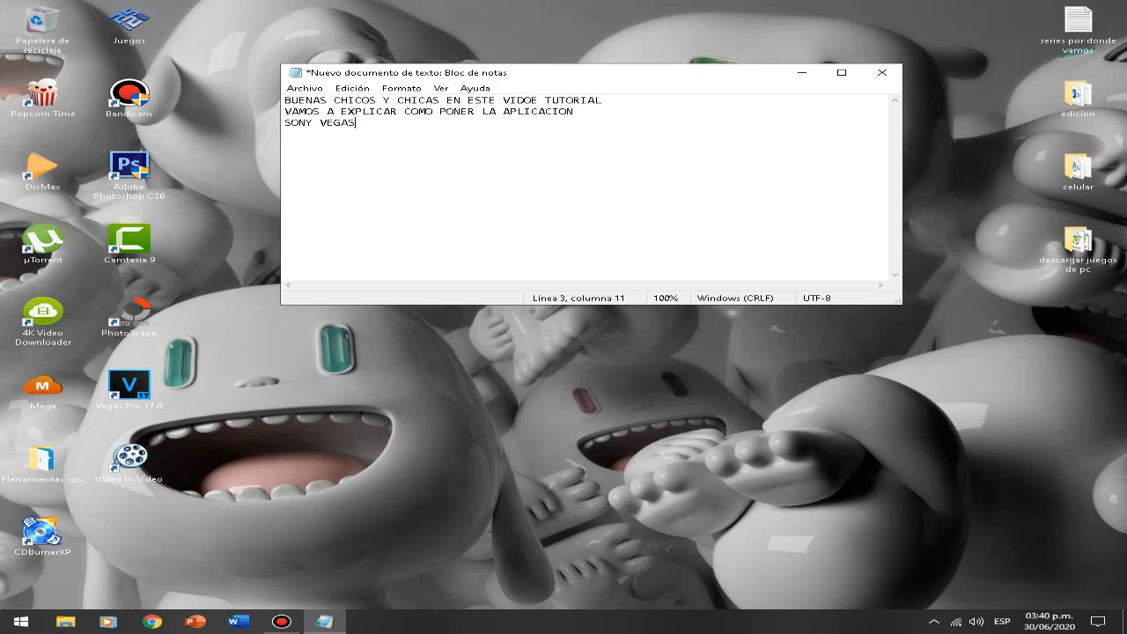
{"action": "type", "text": " PRO 17.0 AL ESPAÑOL"}
Step: Add the lines "LA APLICACION ESTA TOTALMENTE EN INGLES" and "LA ABRIRE PARA QUE VEAN" to the document
{"action": "key", "text": "Return"}
{"action": "type", "text": "LA APLICACION EST"}
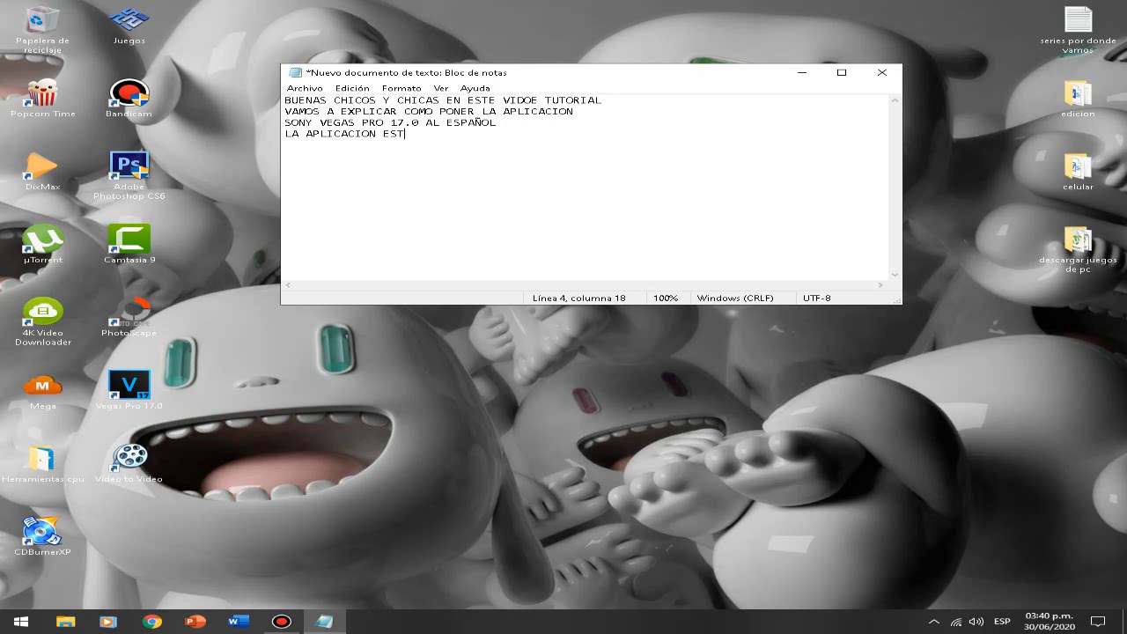
{"action": "type", "text": "A TOTALMENTE EN INGLES"}
{"action": "key", "text": "Return"}
{"action": "type", "text": "LA ABRIRE PARA QUE VEAN"}
{"action": "key", "text": "Return"}
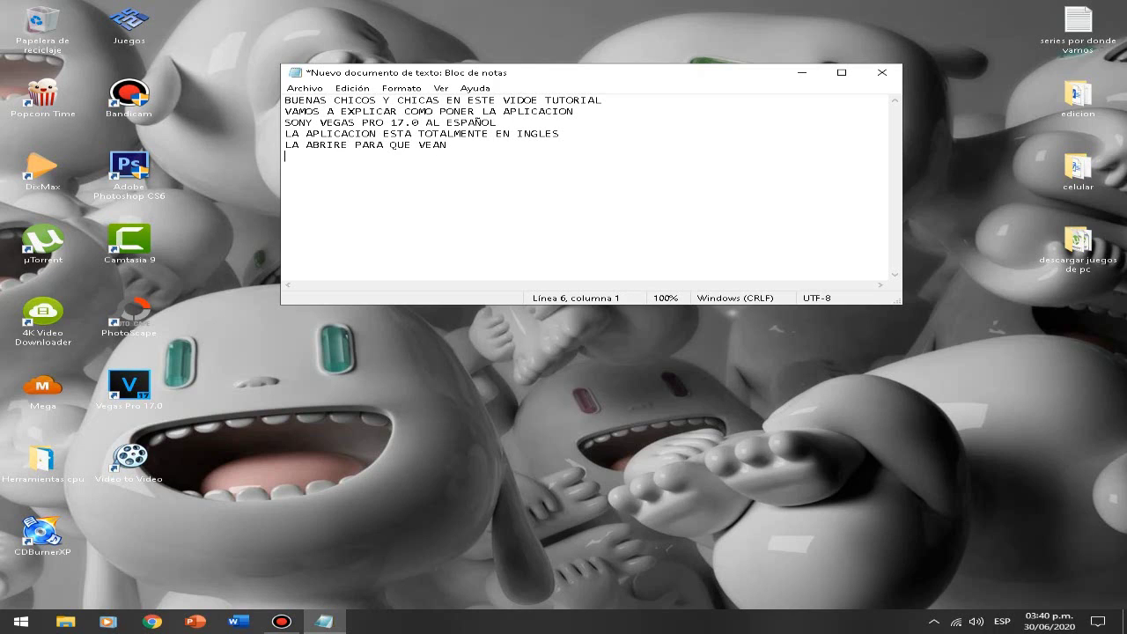
Step: Minimize the text document and launch VEGAS Pro 17.0 from its desktop shortcut
{"action": "left_click", "coordinate": [803, 72]}
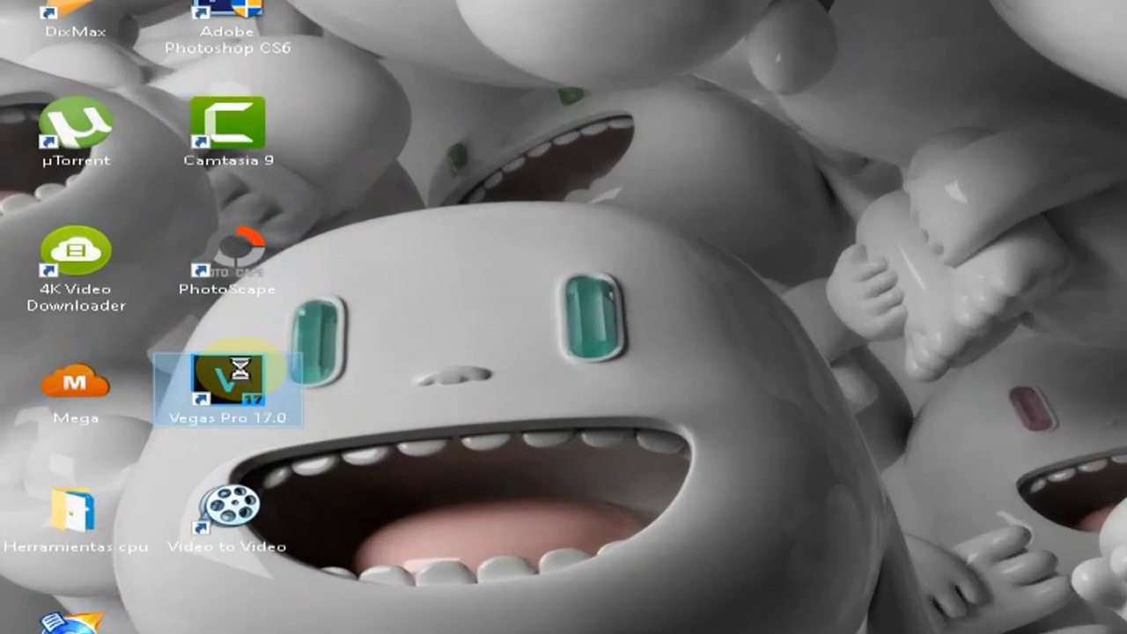
{"action": "right_click", "coordinate": [139, 384]}
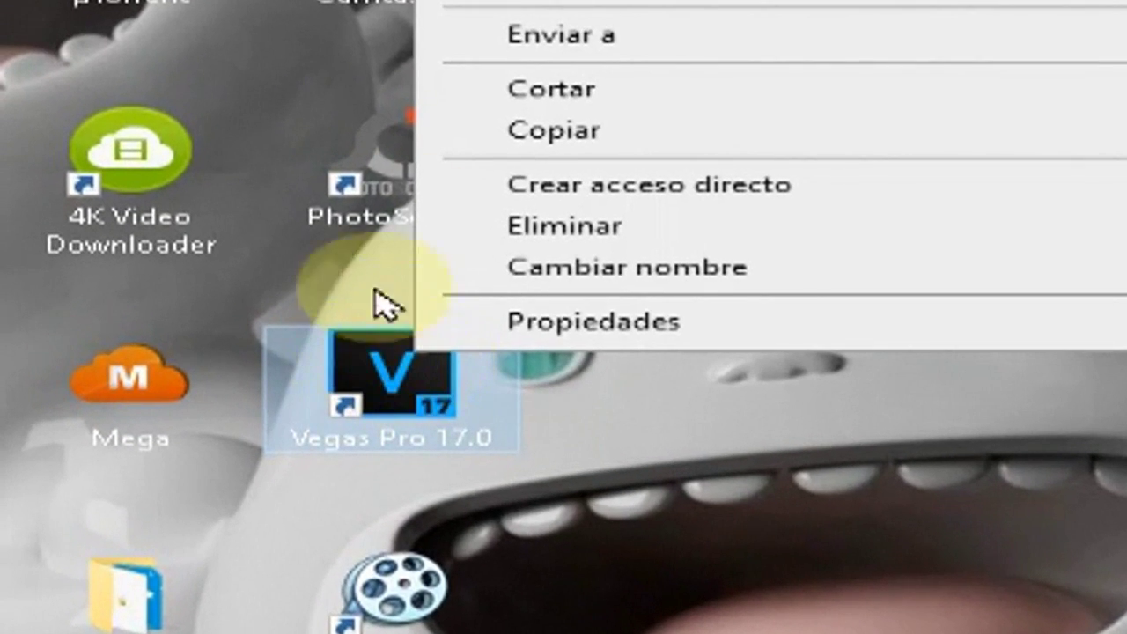
{"action": "left_click", "coordinate": [209, 104]}
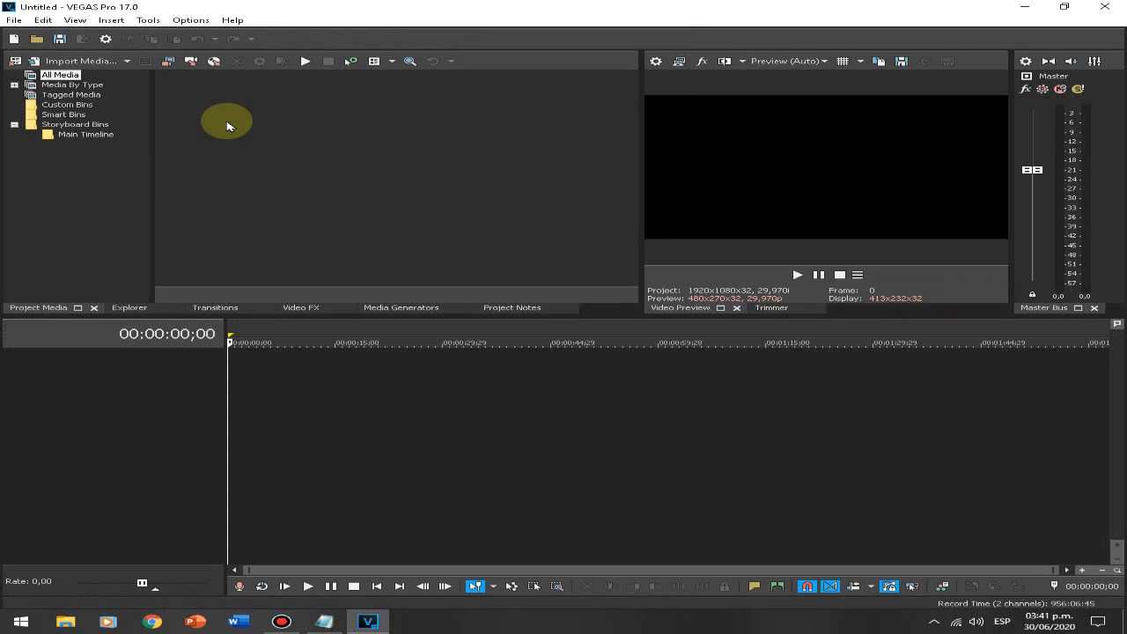
Step: Look through the VEGAS Pro menus to check the interface language
{"action": "left_click", "coordinate": [14, 19]}
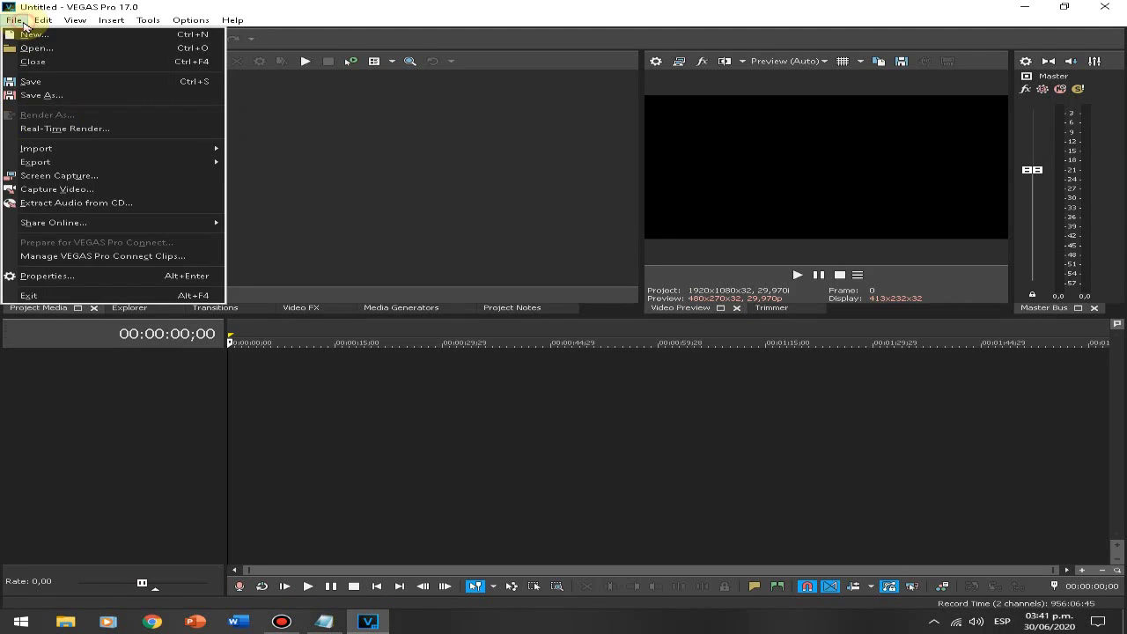
{"action": "left_click", "coordinate": [44, 20]}
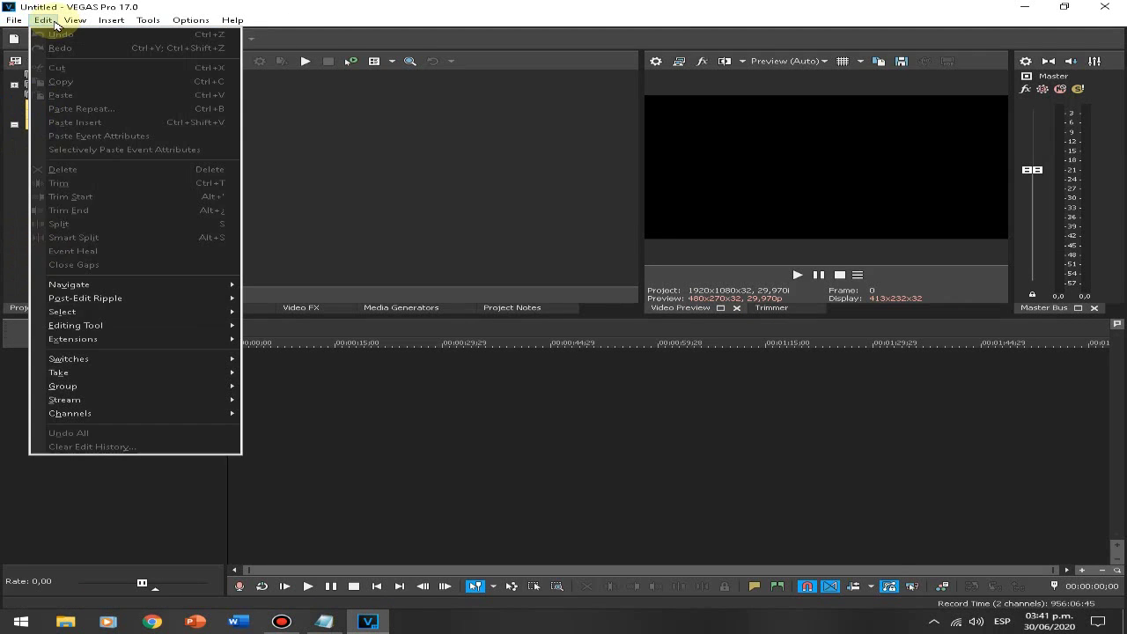
{"action": "mouse_move", "coordinate": [112, 26]}
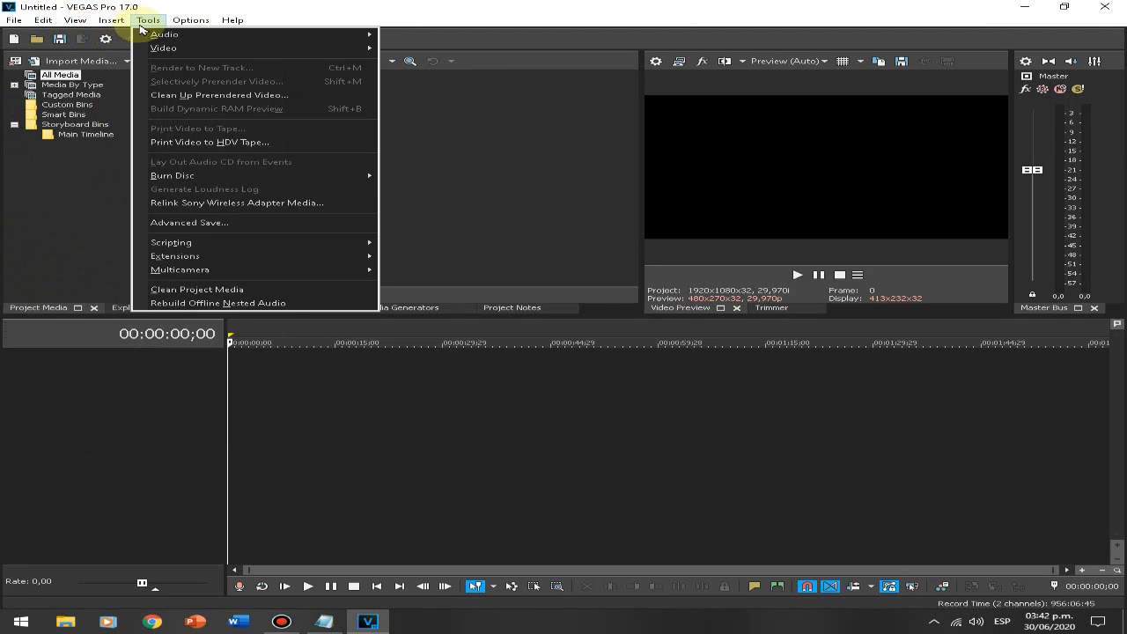
{"action": "left_click", "coordinate": [395, 501]}
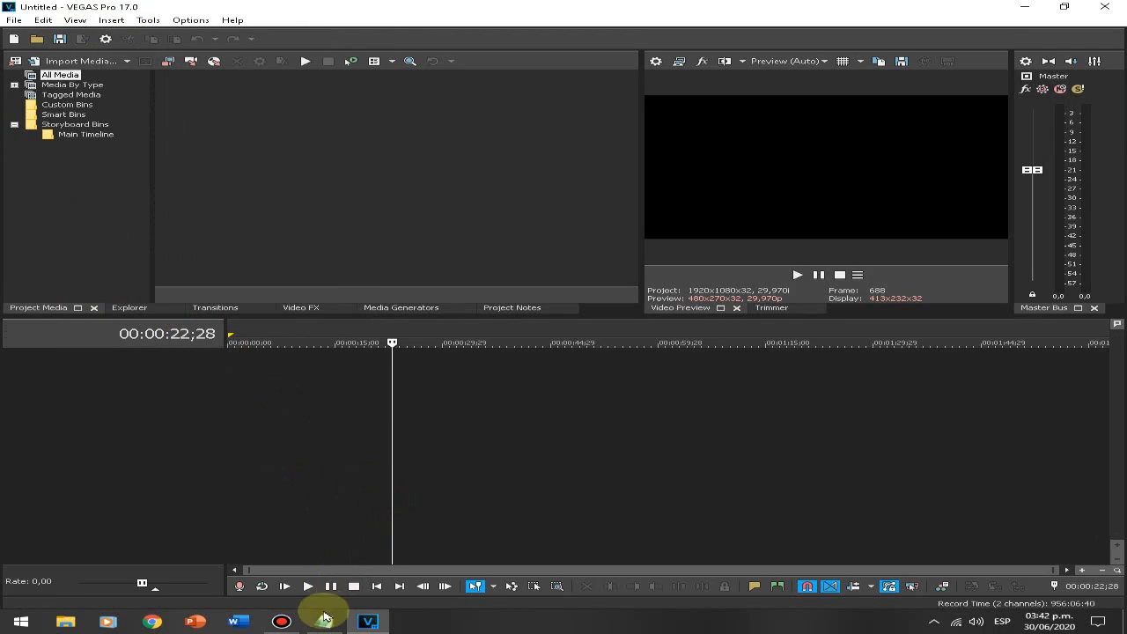
Step: Switch to Notepad and add "COMO VIERON ESTA TODO EN INGLES" and "ENTONCES HAREMOS LO SIGUIENTE PARA PONER TODO EN ESPAÑOL"
{"action": "left_click", "coordinate": [324, 622]}
{"action": "type", "text": "CO"}
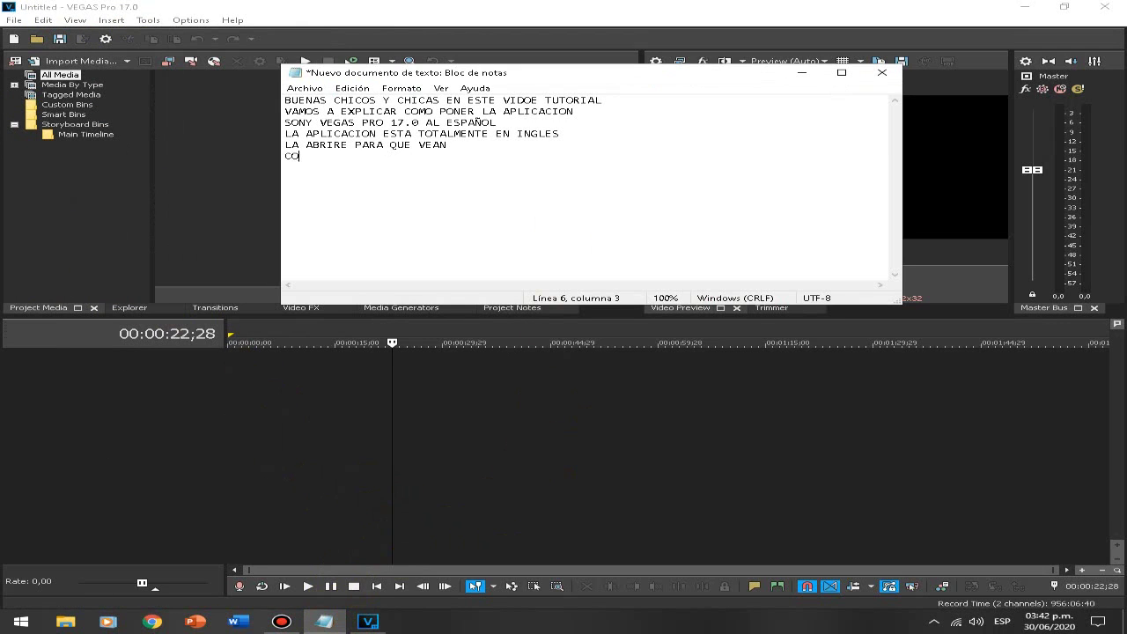
{"action": "type", "text": "MO VIERON ESTA TODO E"}
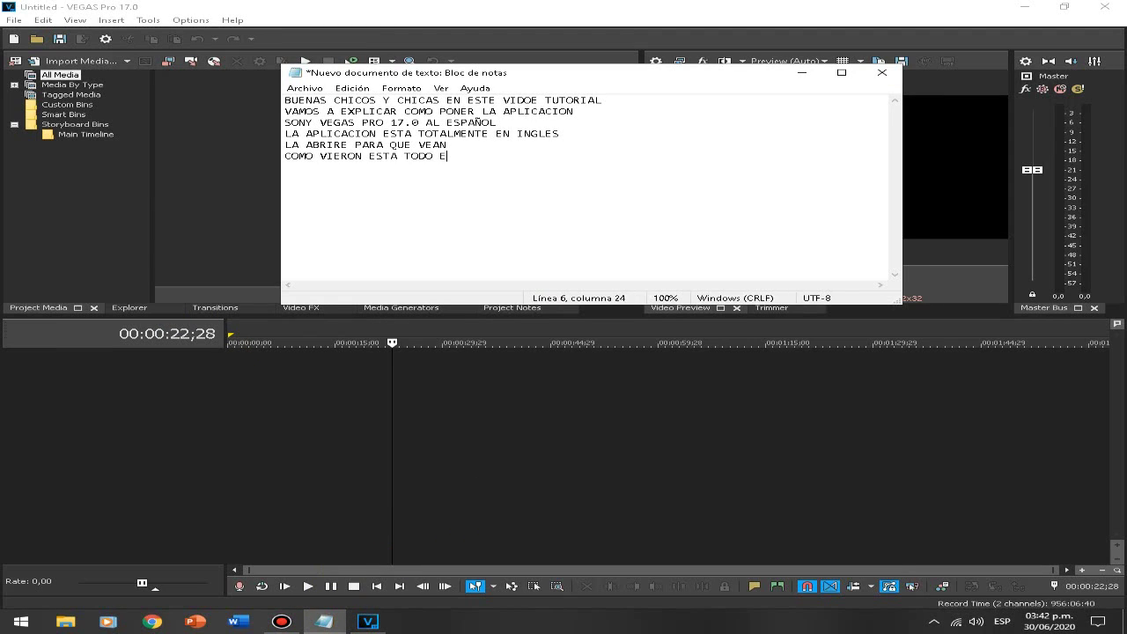
{"action": "type", "text": "N INGLES"}
{"action": "key", "text": "Return"}
{"action": "type", "text": "ENTONCES HAREMOS LO SIGUIENTE PARA PONR"}
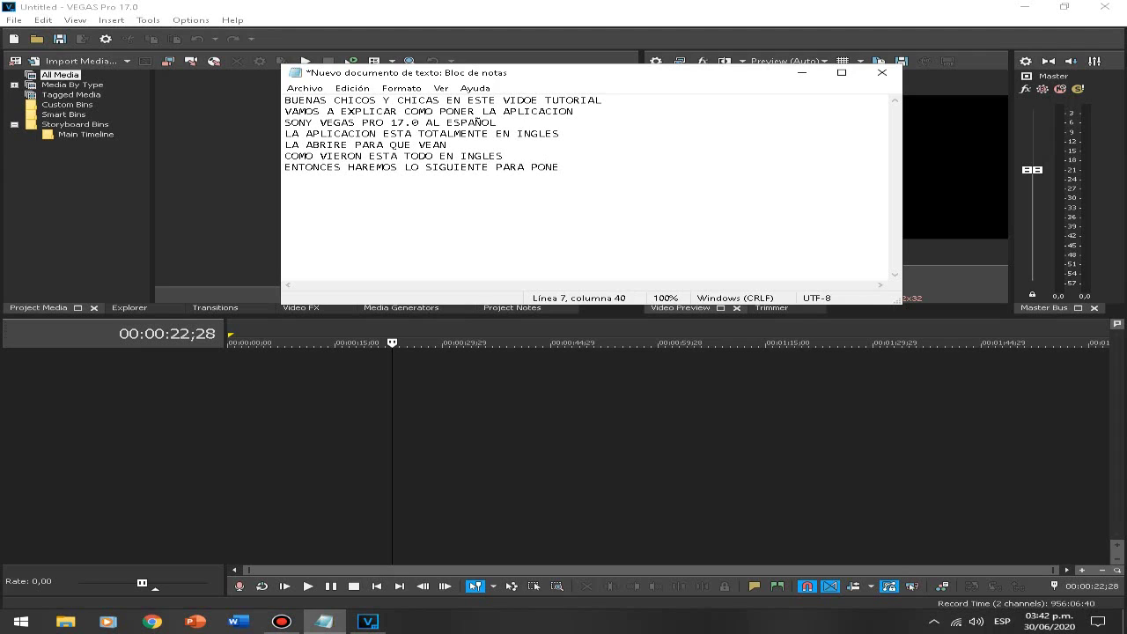
{"action": "type", "text": "R TODO EN ESPAÑOL"}
{"action": "key", "text": "Return"}
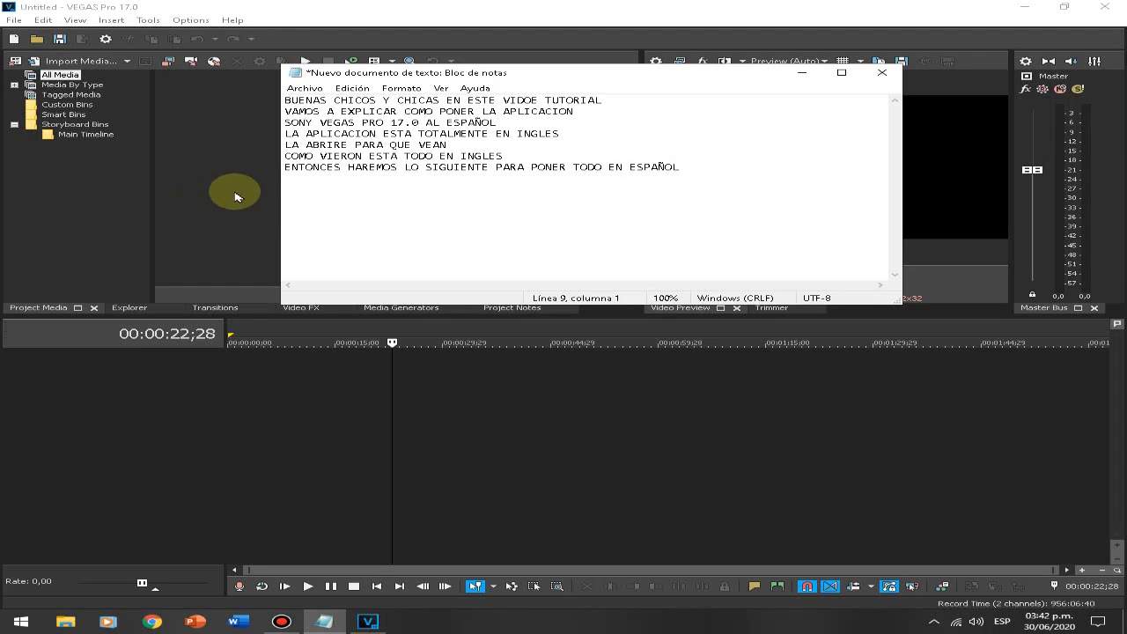
Step: Replace all the text in the document with "CERRAMOS EL PROGRAMA" and close VEGAS Pro
{"action": "left_click_drag", "start_coordinate": [295, 195], "coordinate": [252, 62]}
{"action": "key", "text": "BackSpace"}
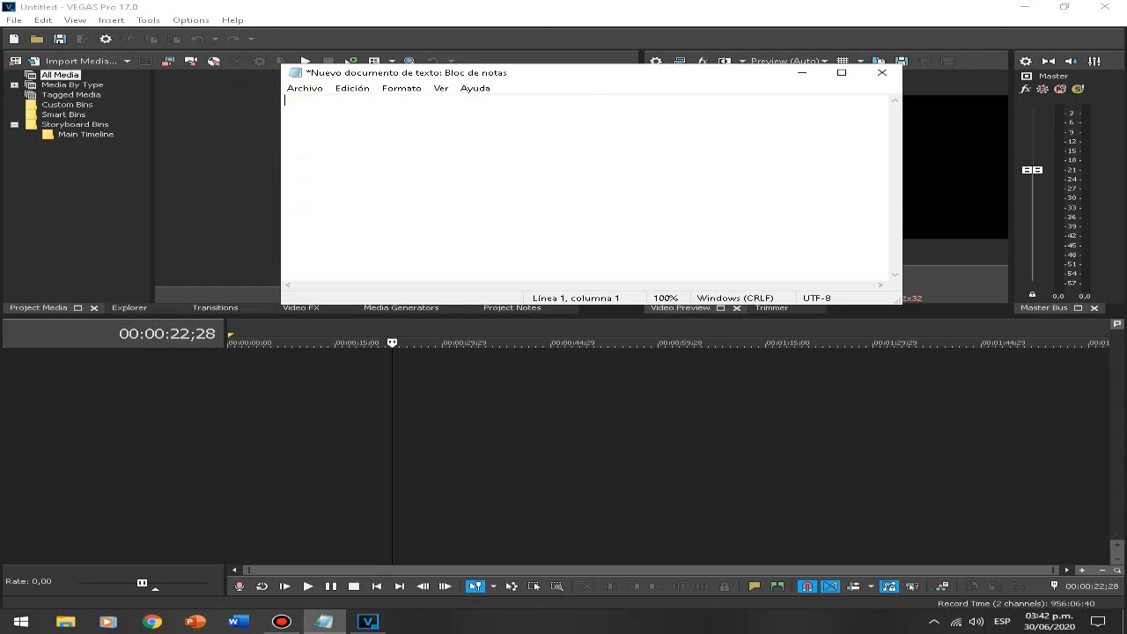
{"action": "type", "text": "CERRAMOS EL PROGRAMA"}
{"action": "left_click", "coordinate": [1103, 9]}
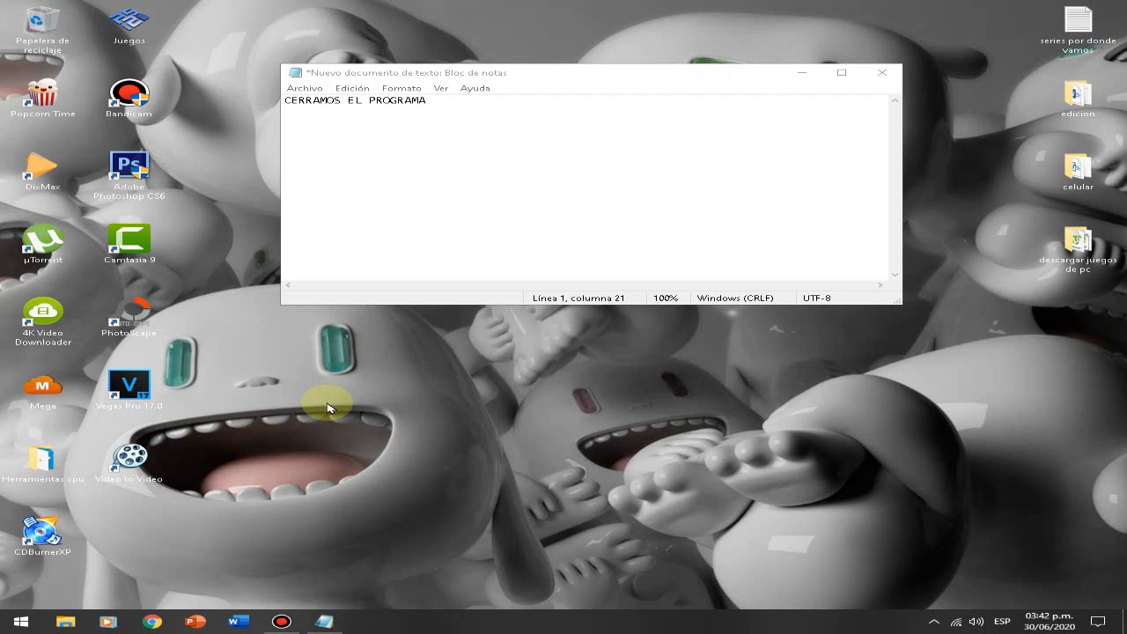
Step: Add the lines "APRETAMOS EN EL TECLADO" and "CONTROL MAS LA LETRA R" to the Notepad document
{"action": "left_click", "coordinate": [481, 115]}
{"action": "key", "text": "Return"}
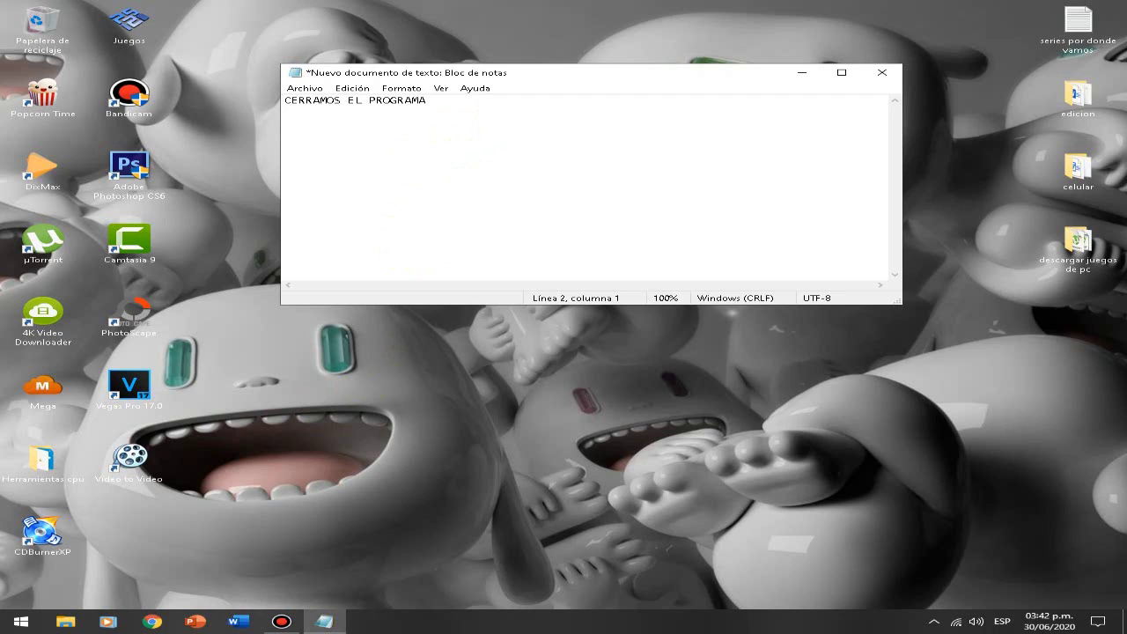
{"action": "type", "text": "APRETAMOS EN EL TECLADO"}
{"action": "key", "text": "Return"}
{"action": "type", "text": "CONTROLMAS"}
{"action": "key", "text": "BackSpace"}
{"action": "key", "text": "BackSpace"}
{"action": "key", "text": "BackSpace"}
{"action": "type", "text": "MA"}
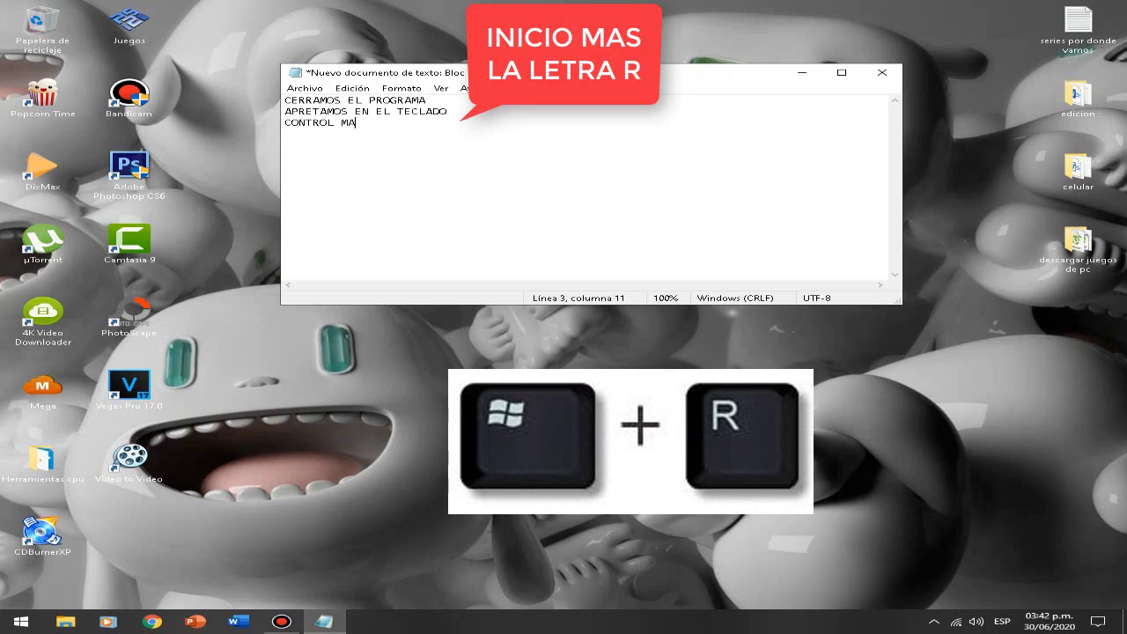
{"action": "type", "text": "S LA LETRA R"}
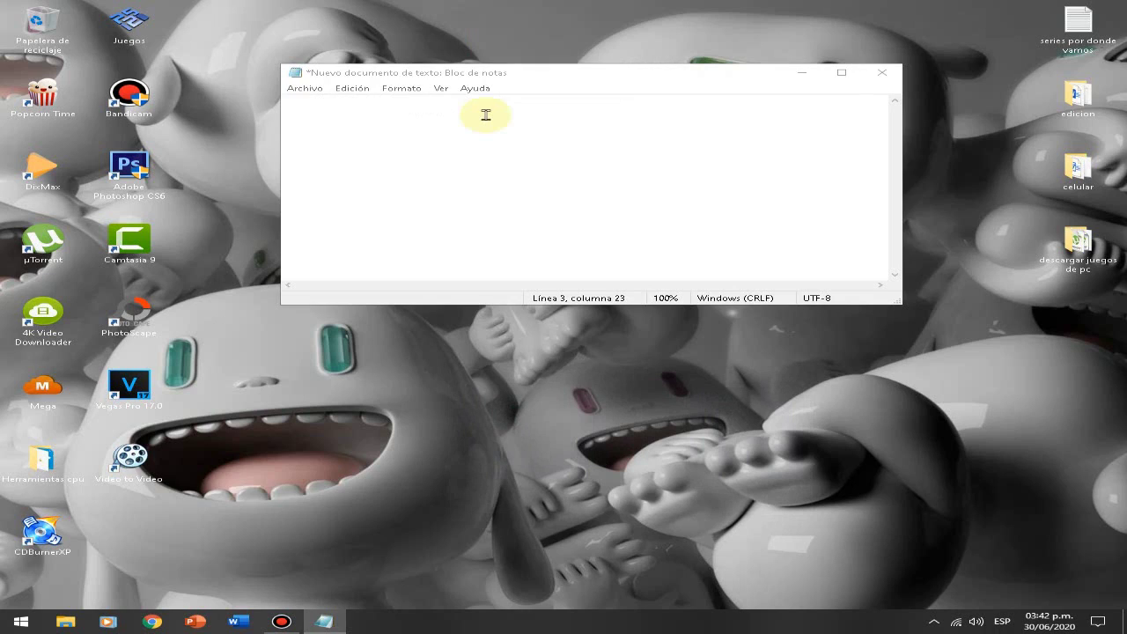
Step: Open the Windows Run dialog and add the lines "CUANDO SALGA ESTA VENTANA" and "ESCRIBIREMOS REGEDIT" to the Notepad document
{"action": "key", "text": "super+r"}
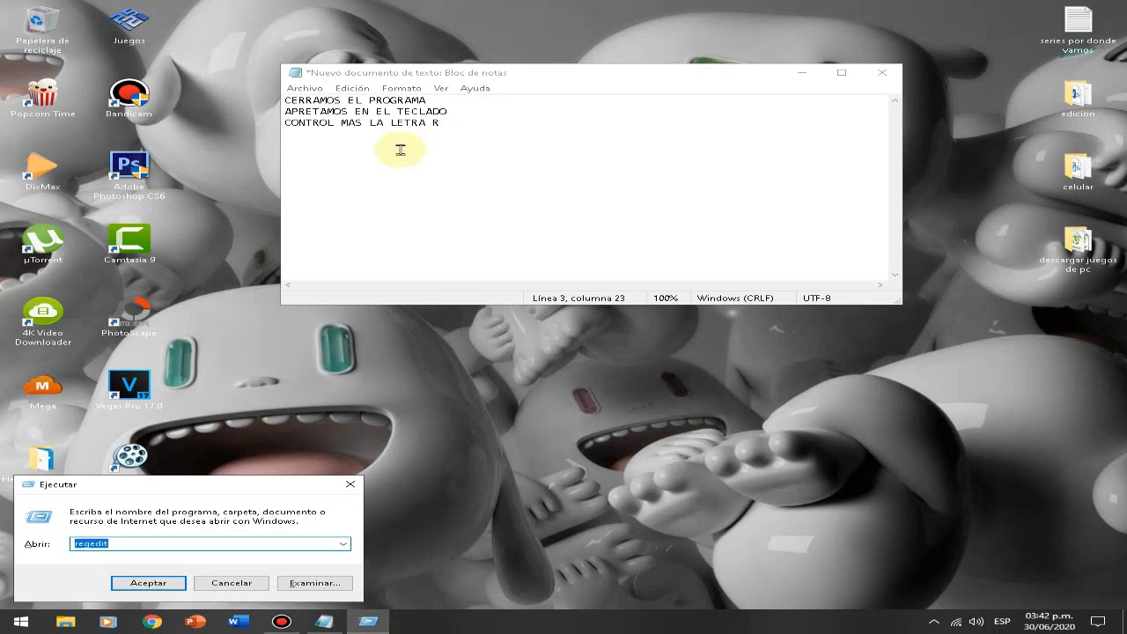
{"action": "left_click", "coordinate": [468, 122]}
{"action": "key", "text": "Return"}
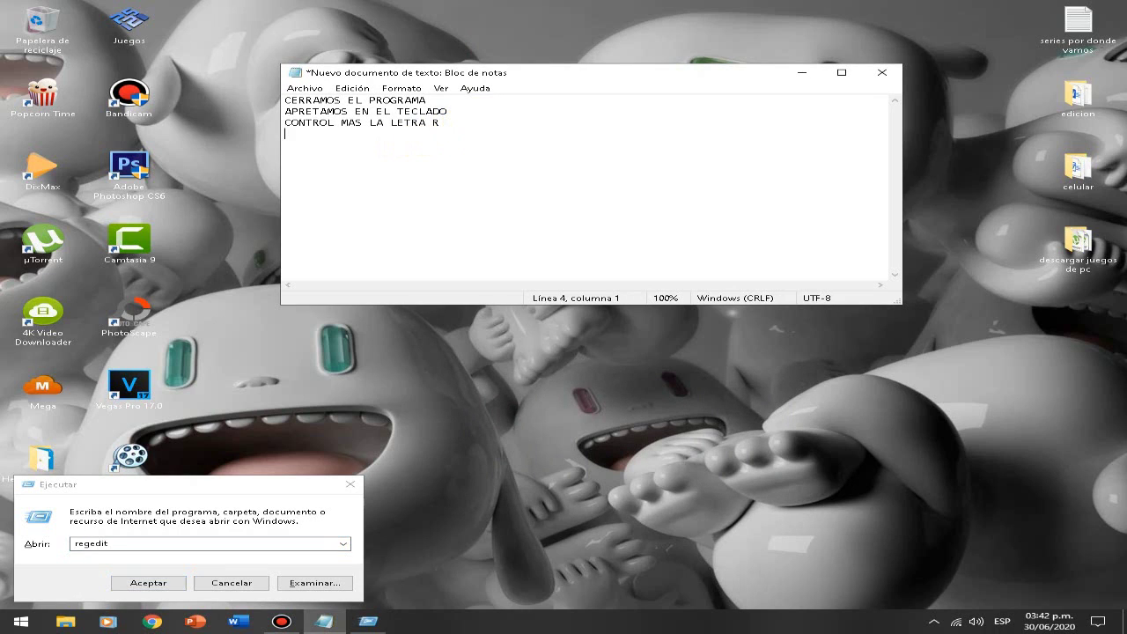
{"action": "type", "text": "CUANDO SALG"}
{"action": "type", "text": "STA VNETA"}
{"action": "key", "text": "BackSpace"}
{"action": "key", "text": "BackSpace"}
{"action": "type", "text": "ENTANA"}
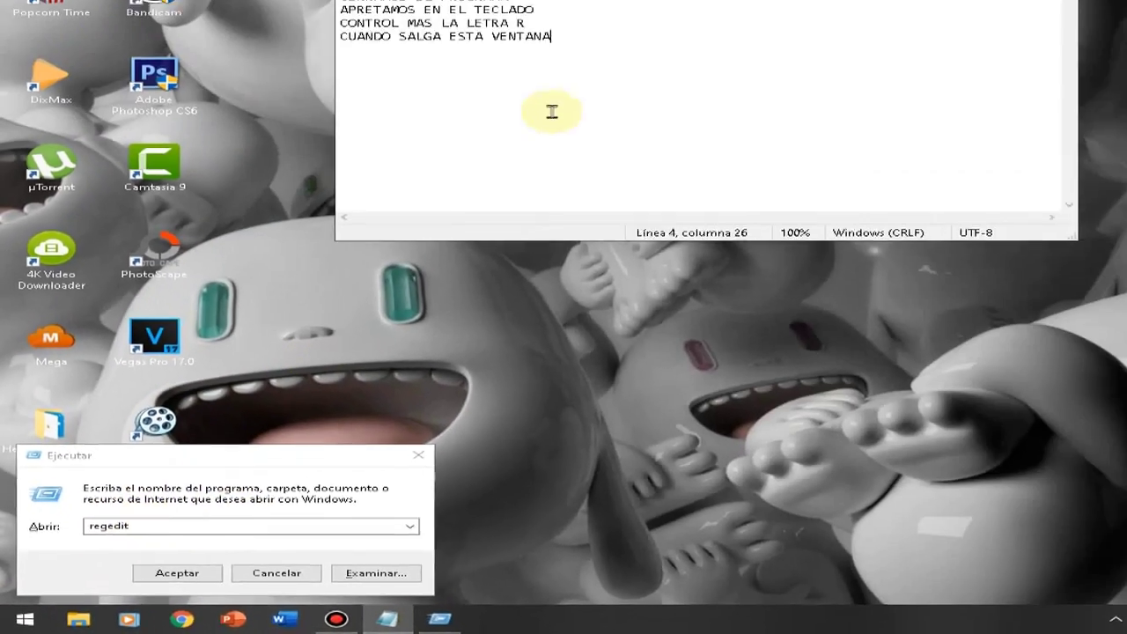
{"action": "key", "text": "Return"}
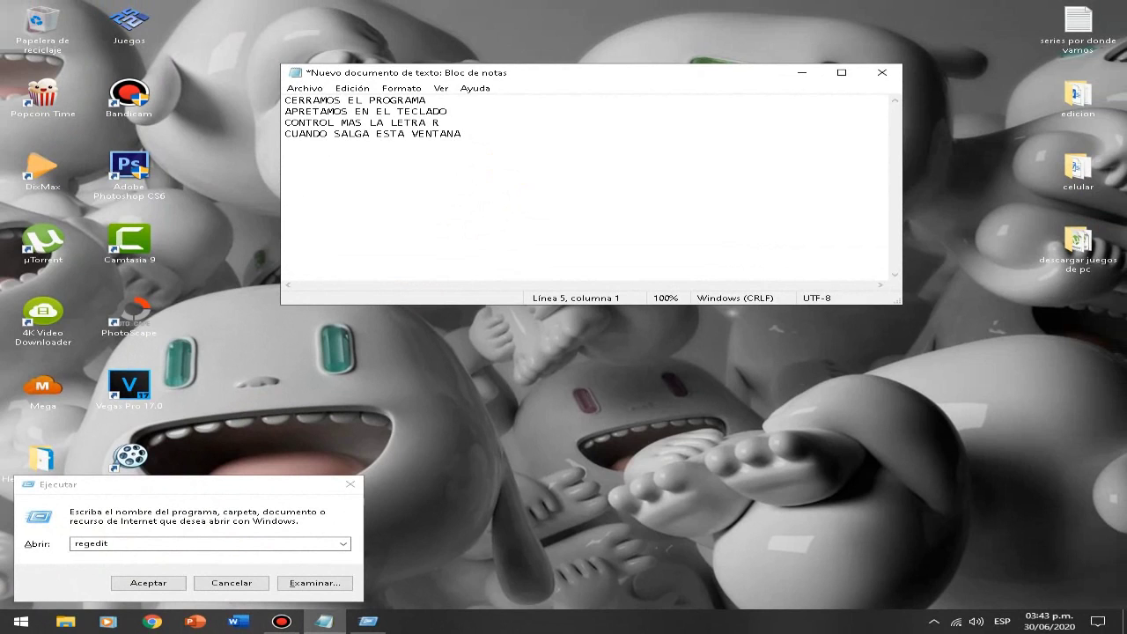
{"action": "type", "text": "ESCRIBIREMOS REGEDIT"}
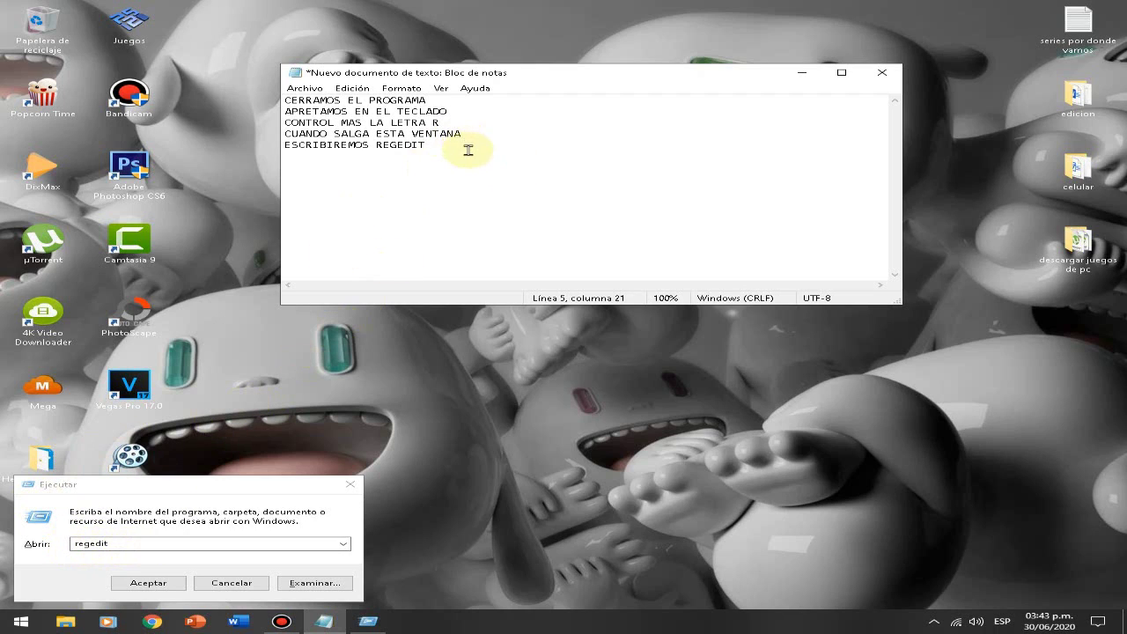
Step: Add the line "LUEGO LE DAMOS ACEPTAR" at the end of the Notepad document
{"action": "key", "text": "Return"}
{"action": "type", "text": "LUEG"}
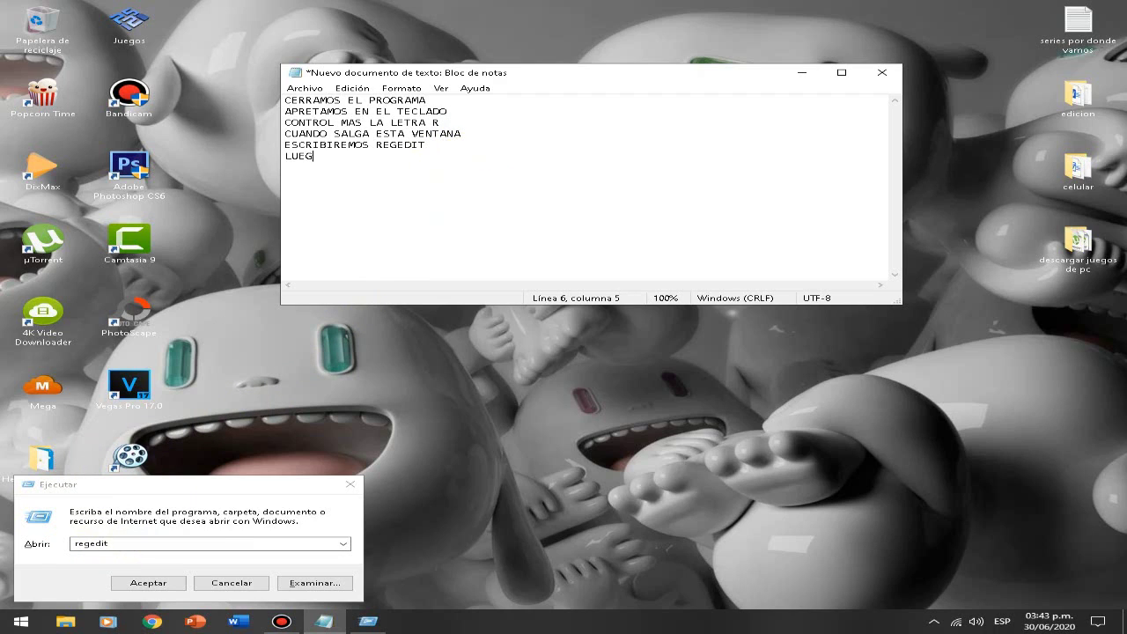
{"action": "type", "text": "O LE DAMOS ACEPTAR"}
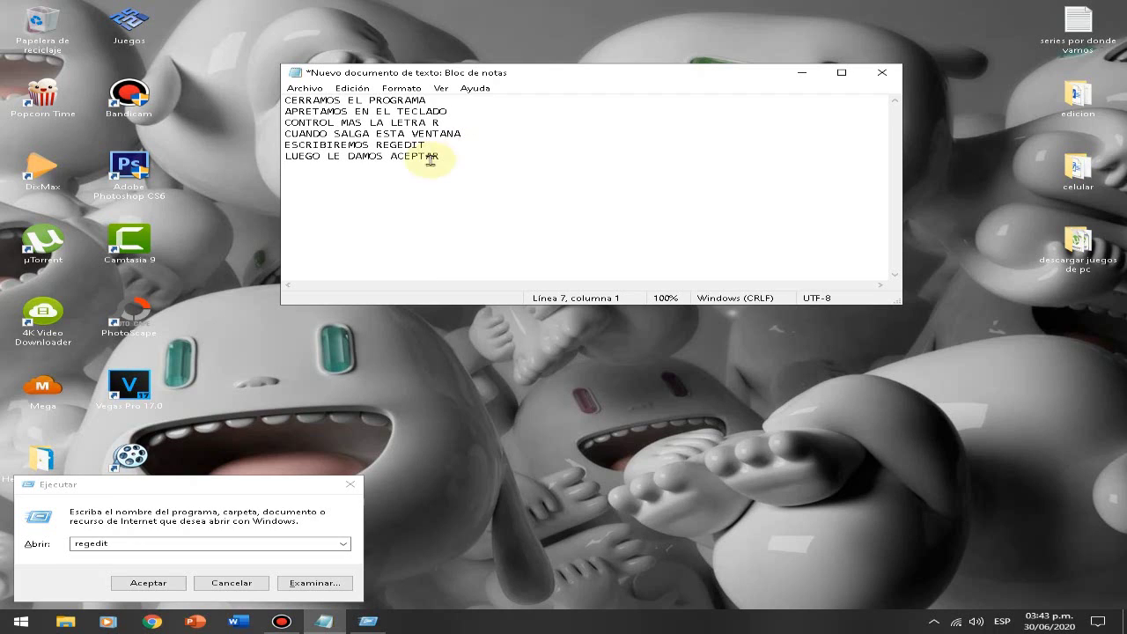
Step: Run regedit and maximize the Registry Editor, bringing the full key names in the tree into view
{"action": "left_click", "coordinate": [148, 583]}
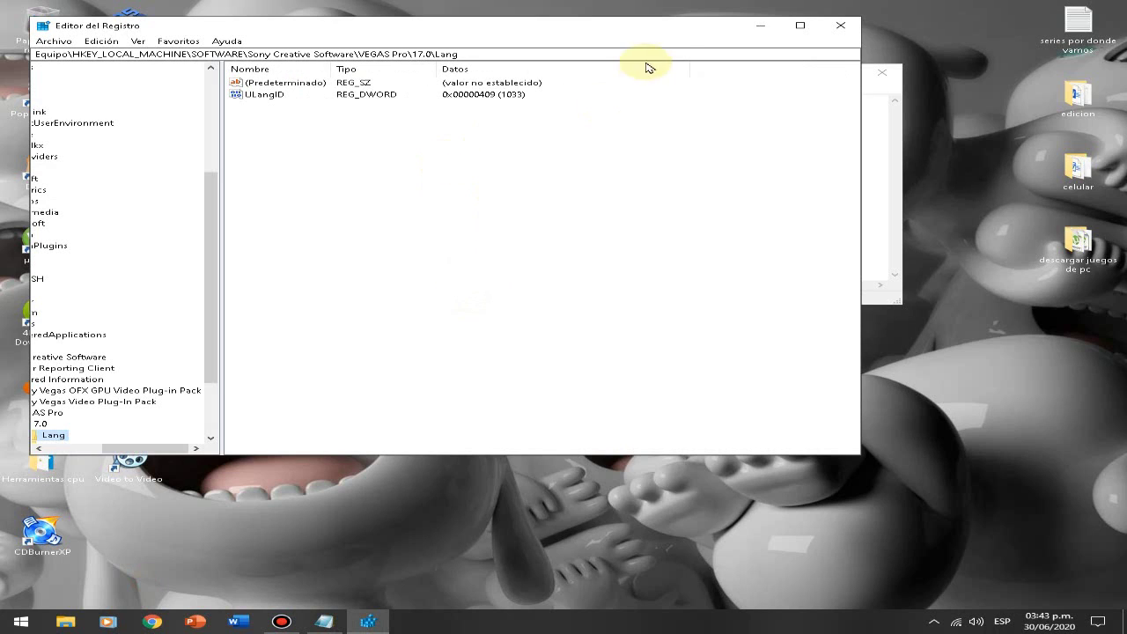
{"action": "left_click", "coordinate": [800, 24]}
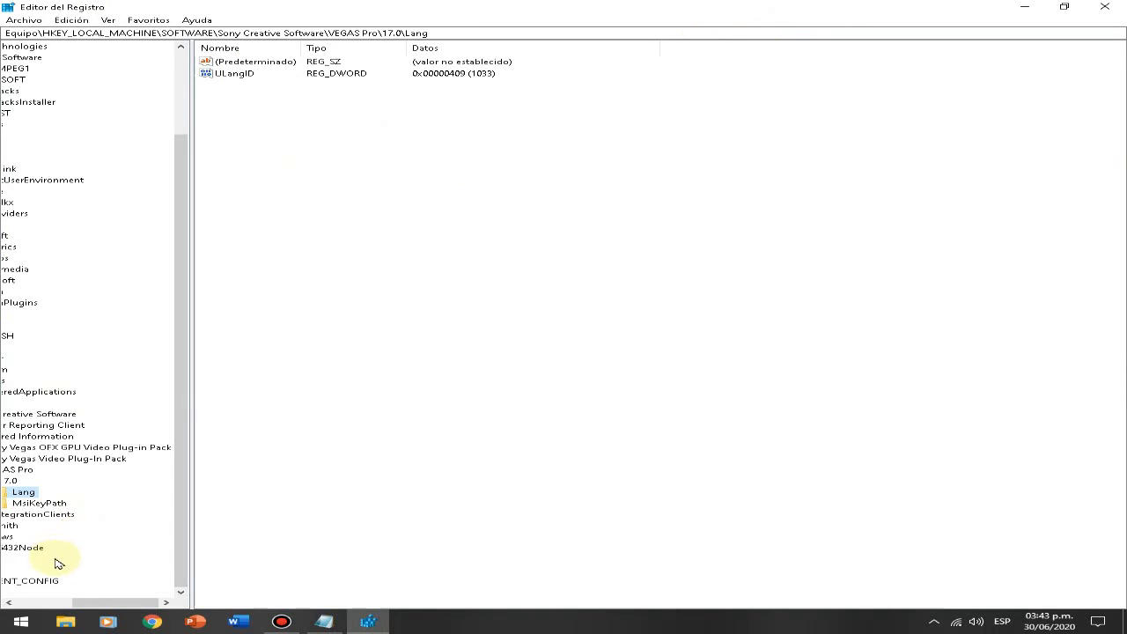
{"action": "left_click_drag", "start_coordinate": [78, 602], "coordinate": [23, 602]}
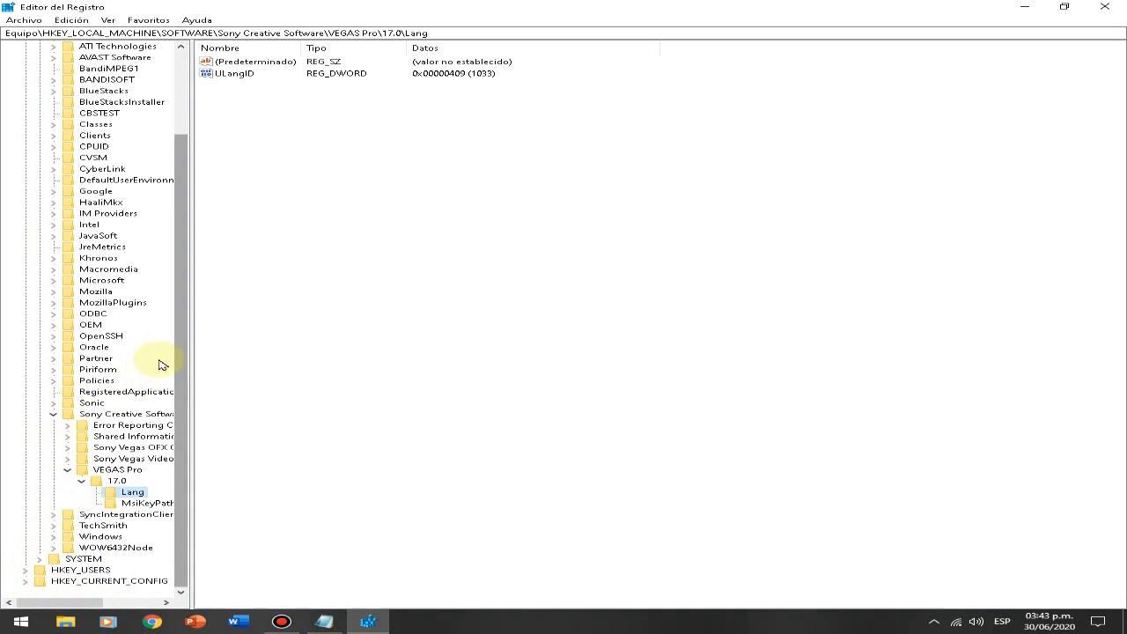
Step: Collapse the Sony Creative Software, SOFTWARE and HKEY_LOCAL_MACHINE keys in the Registry Editor tree
{"action": "left_click", "coordinate": [53, 414]}
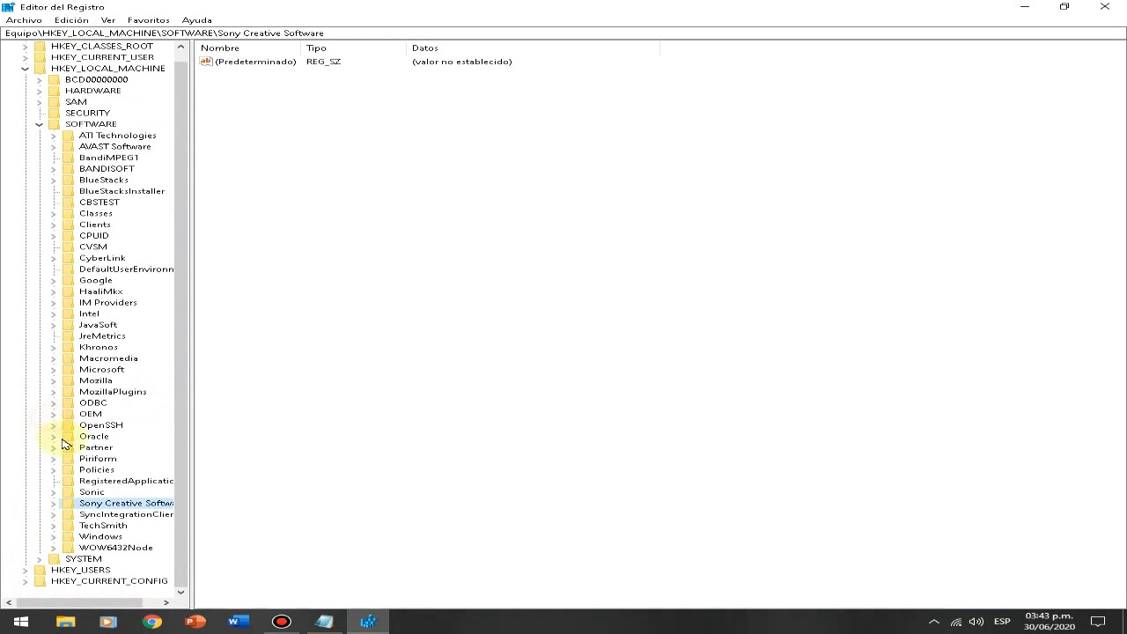
{"action": "left_click", "coordinate": [39, 124]}
{"action": "left_click", "coordinate": [25, 80]}
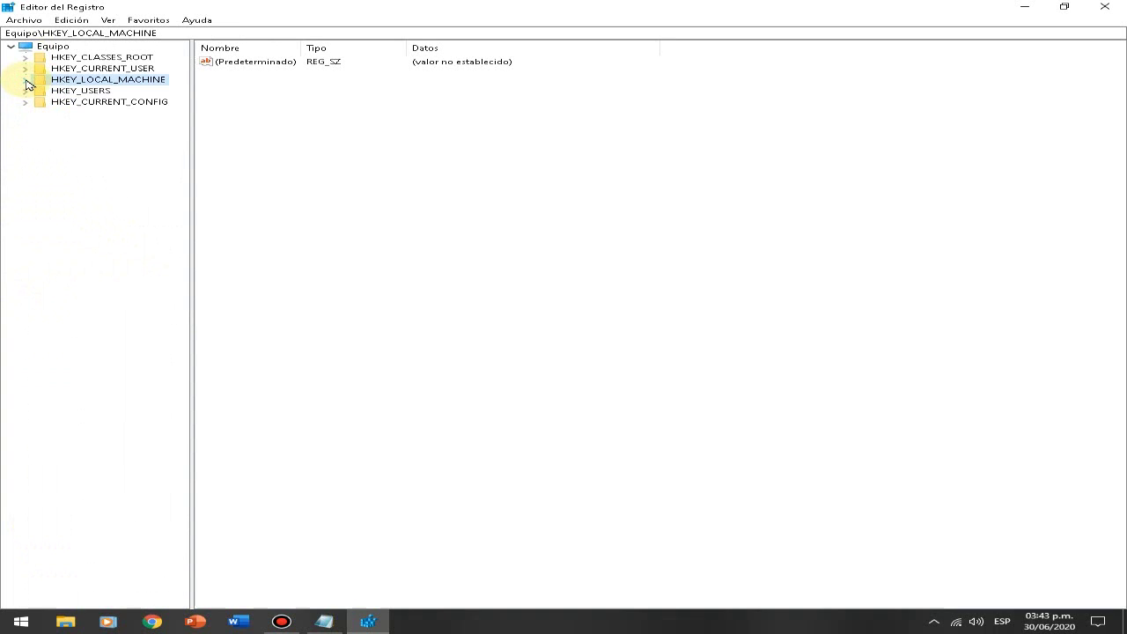
Step: Arrange a reduced Registry Editor window and the Notepad window so both are visible, and add the line "SALDRA ESTA VENTANA" to the notes
{"action": "left_click", "coordinate": [1026, 7]}
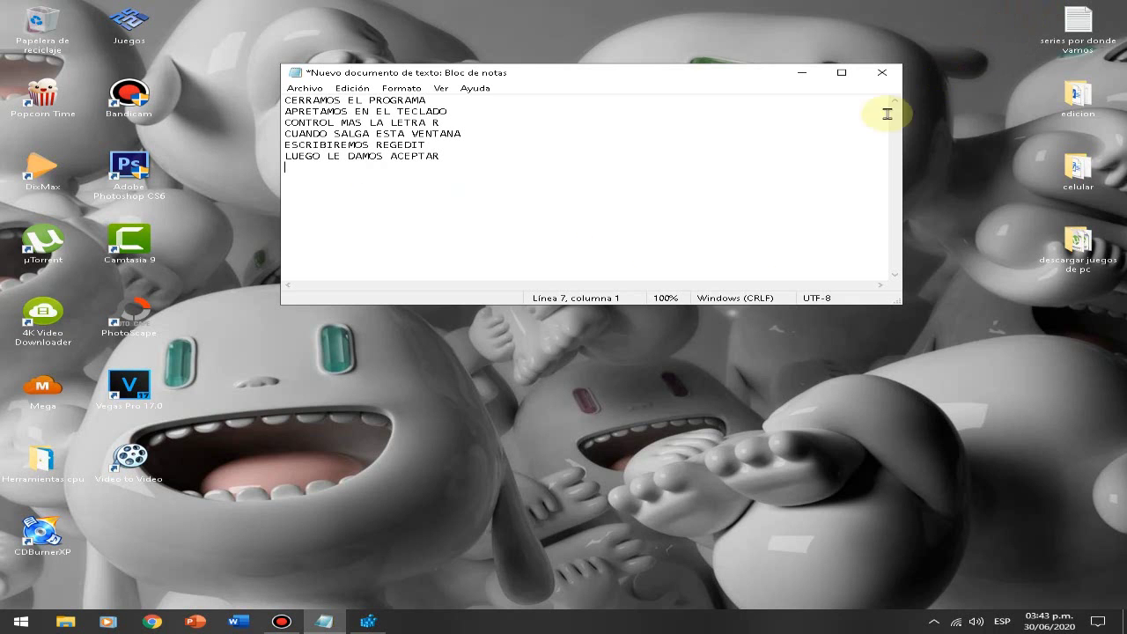
{"action": "left_click", "coordinate": [368, 621]}
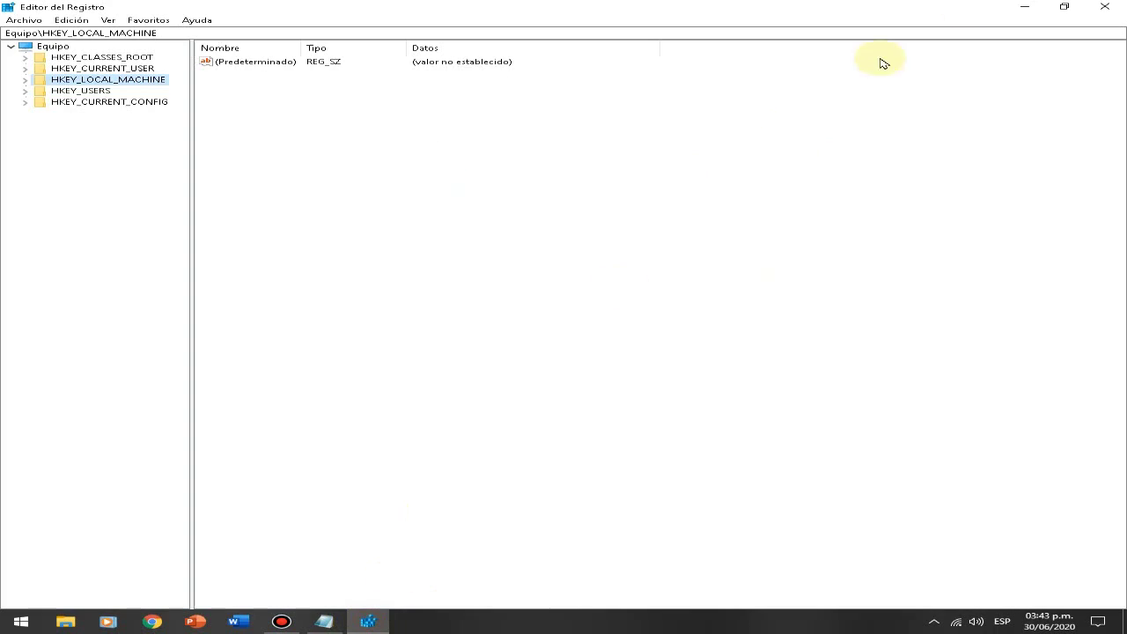
{"action": "left_click", "coordinate": [1084, 7]}
{"action": "left_click_drag", "start_coordinate": [860, 118], "coordinate": [723, 338]}
{"action": "left_click", "coordinate": [744, 176]}
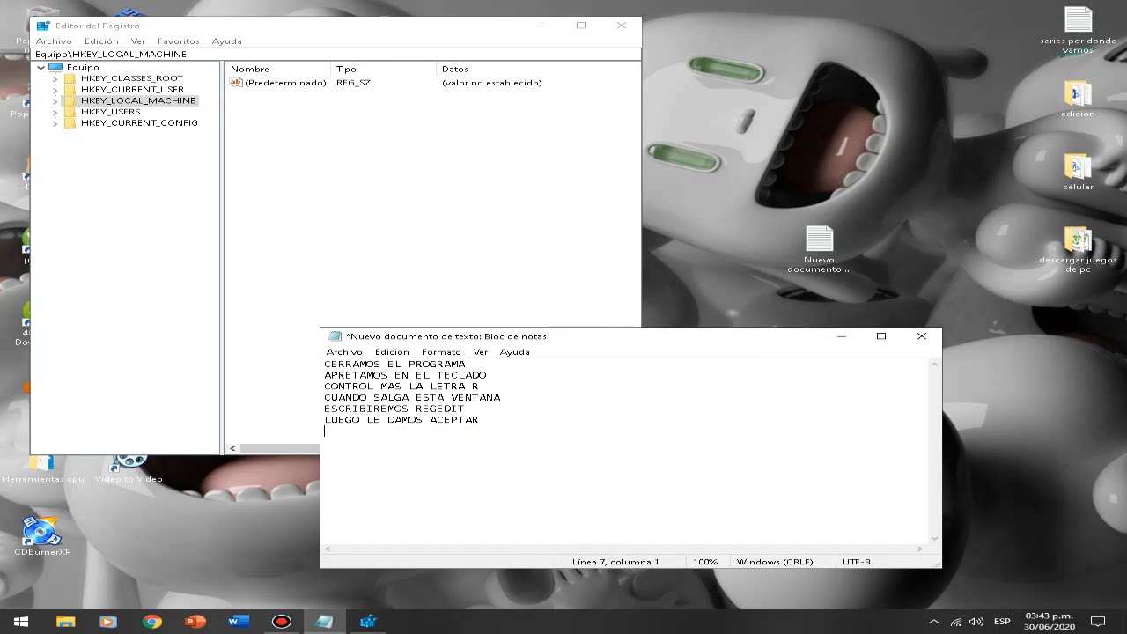
{"action": "type", "text": "SALDRA ESTA VENTANA"}
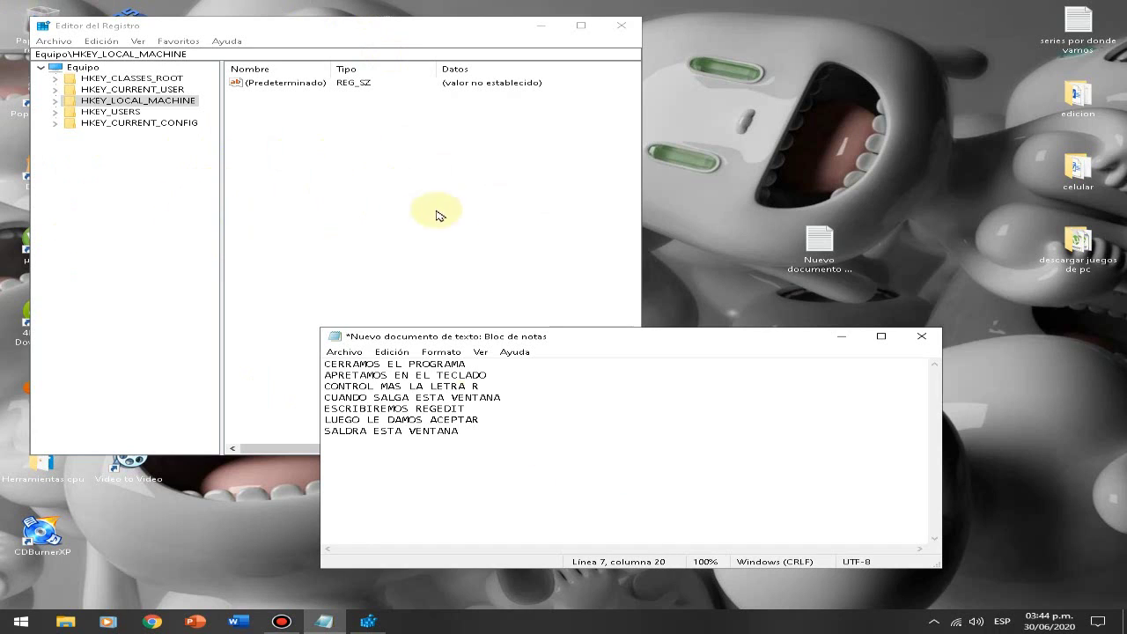
Step: Replace all the Notepad text with "LE DAMOS CLIC A LA TERCERA OPCION QUE SE LLAMA" and, on a second line, "HKEY_LOCAL_MACHINE"
{"action": "left_click_drag", "start_coordinate": [494, 442], "coordinate": [298, 327]}
{"action": "key", "text": "Delete"}
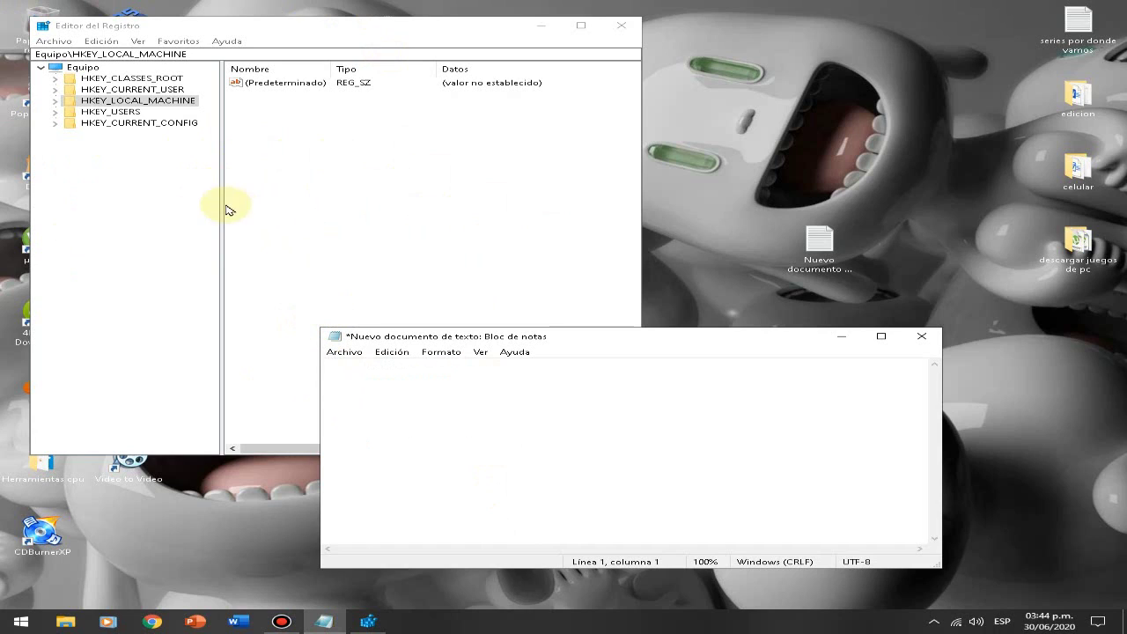
{"action": "type", "text": "L"}
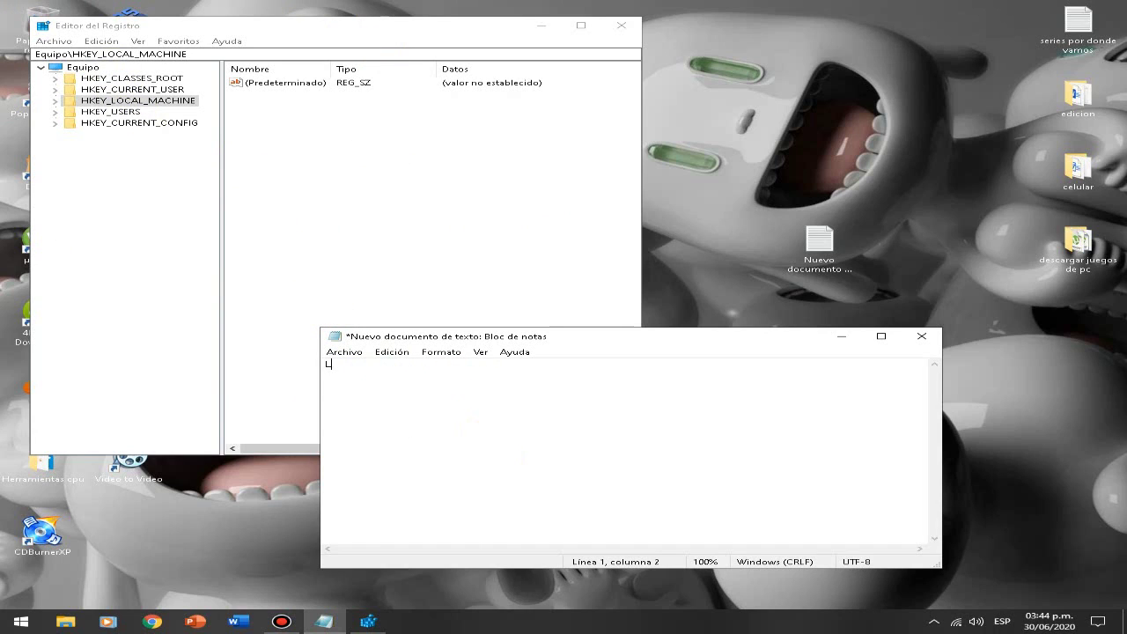
{"action": "type", "text": "E DAMOS CLIC A LA TERCERA OPCION QUE "}
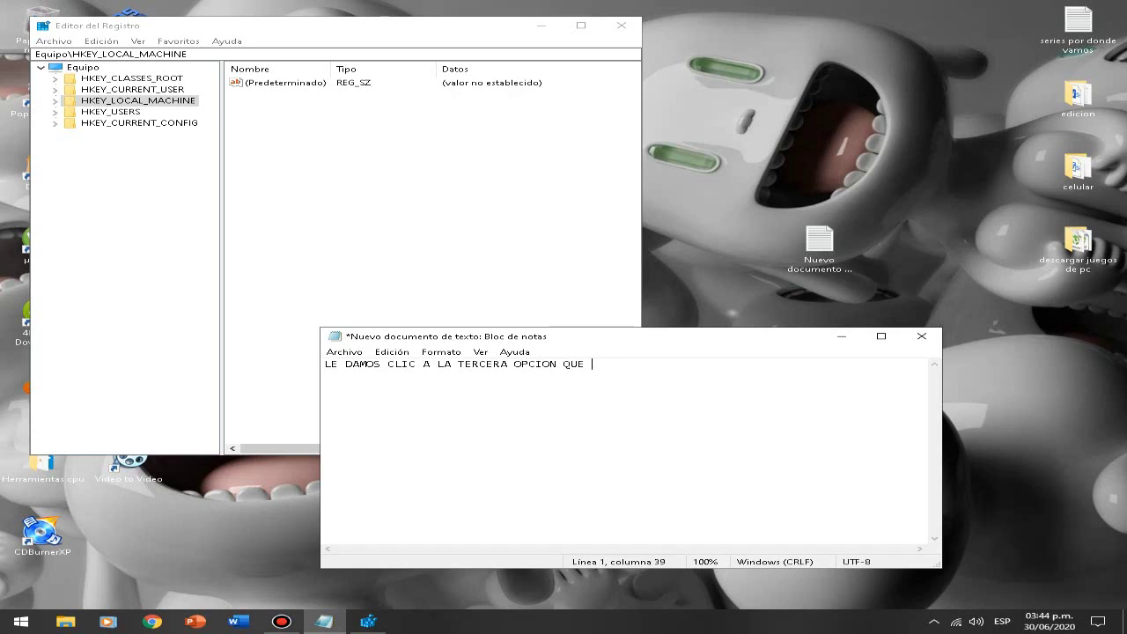
{"action": "type", "text": "SE LLA"}
{"action": "type", "text": "MA "}
{"action": "type", "text": "HKEY_LOCA"}
{"action": "type", "text": "L_MA"}
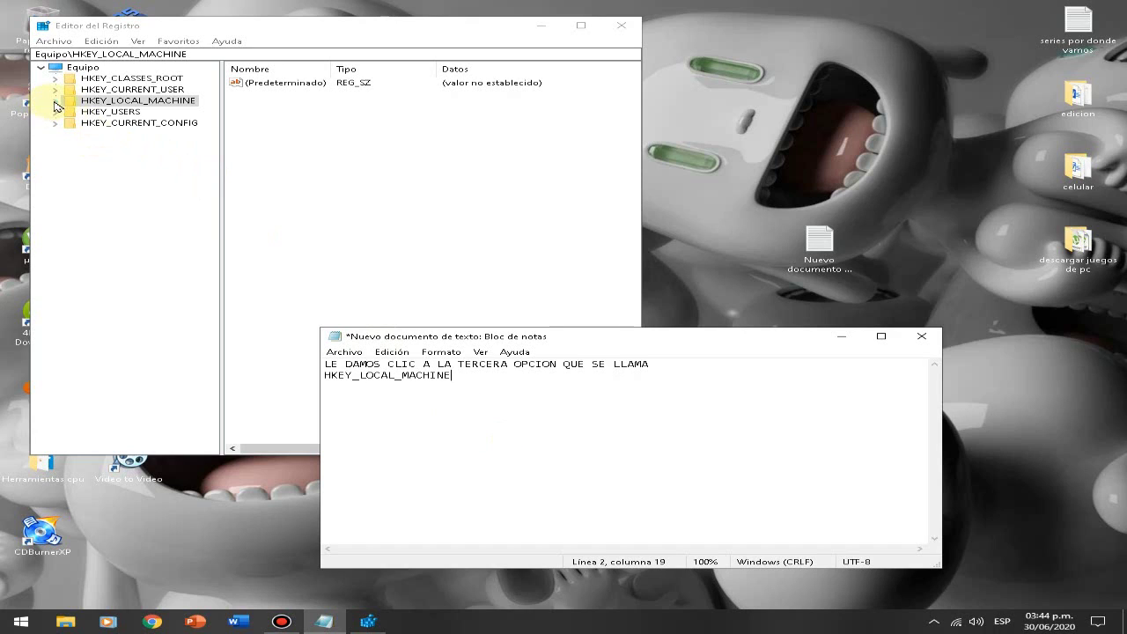
Step: Append "PERO NO EN LA CARPETA SI NO EN LA FLECHITA" to the note's second line and expand HKEY_LOCAL_MACHINE in the Registry Editor
{"action": "type", "text": "CHINE PERO NO EN"}
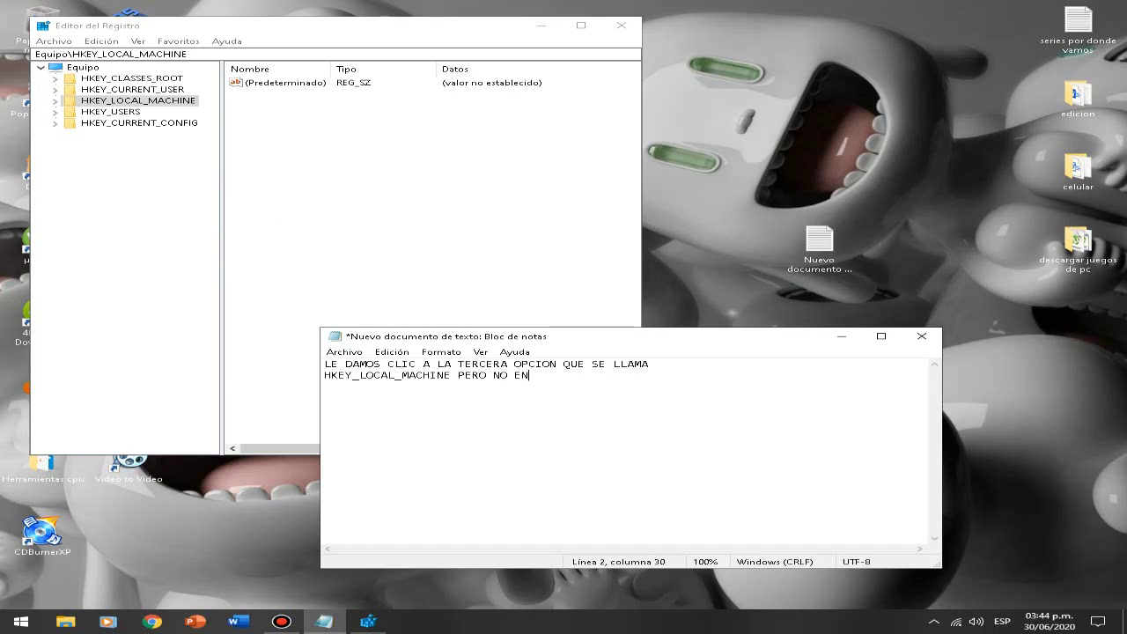
{"action": "type", "text": " LA CARPETA SI NO EN LA FLECHITA"}
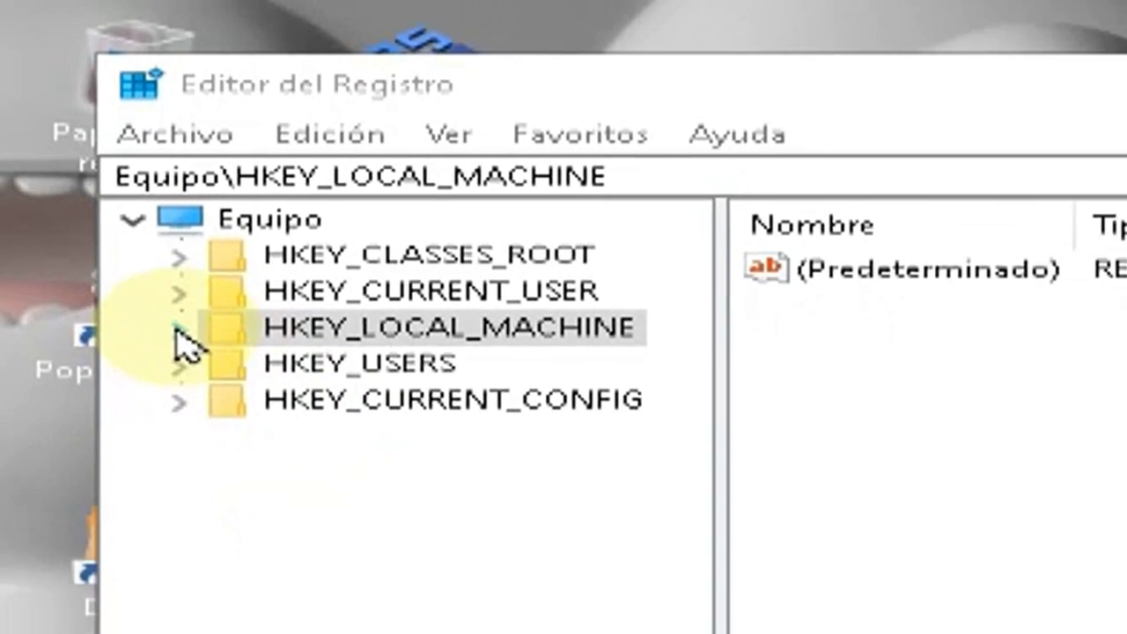
{"action": "left_click", "coordinate": [205, 378]}
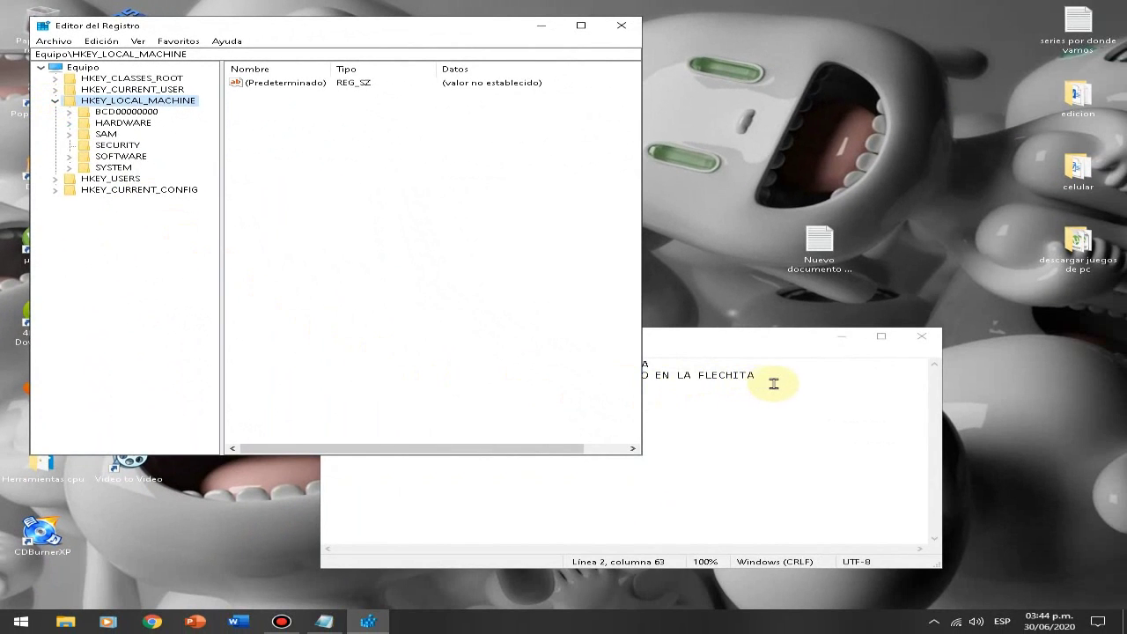
Step: Move the Notepad window further away from the registry tree and delete all of its text
{"action": "left_click", "coordinate": [793, 383]}
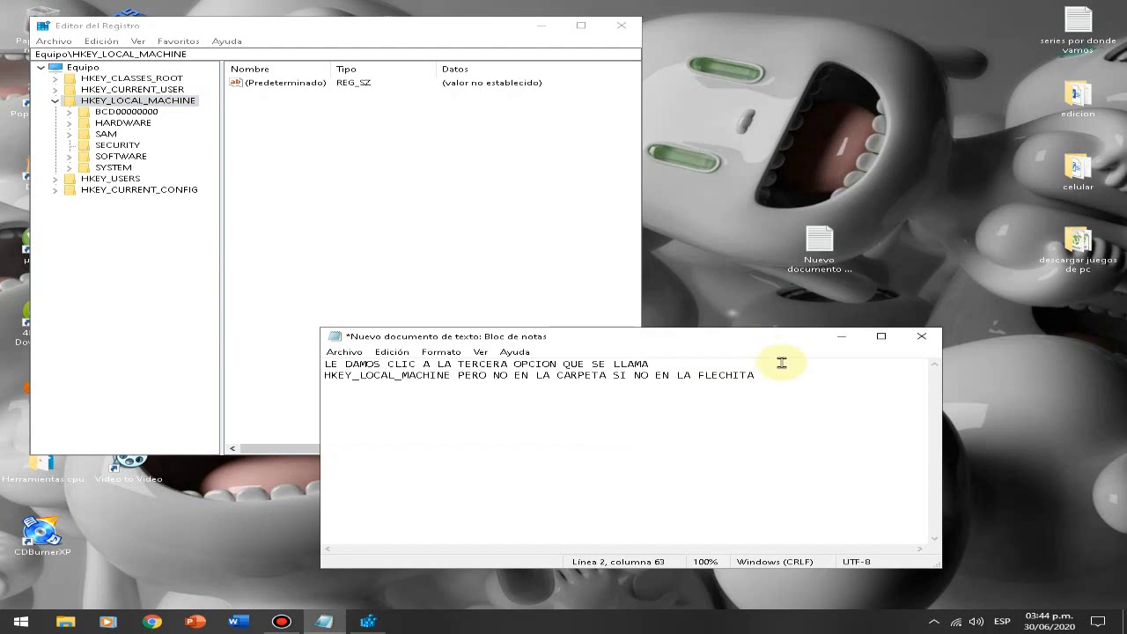
{"action": "left_click_drag", "start_coordinate": [755, 338], "coordinate": [459, 275]}
{"action": "key", "text": "BackSpace"}
{"action": "key", "text": "BackSpace"}
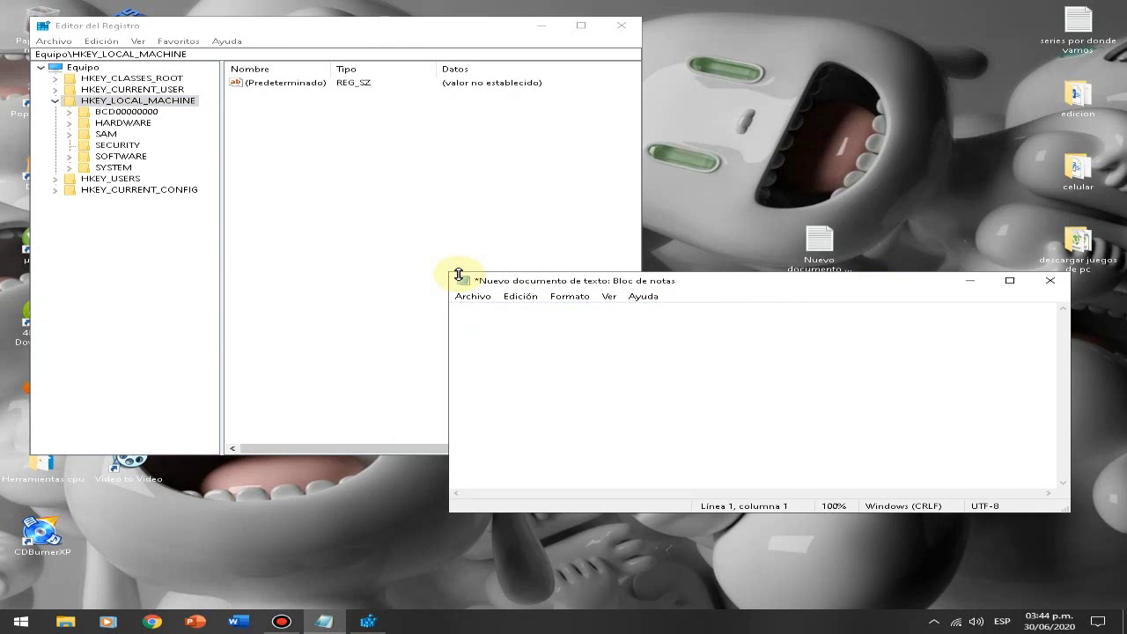
Step: Write "LE DAMOS AHORA DONDE DICE" and "SOFTWARE" on two lines in Notepad, and expand the SOFTWARE key in the Registry Editor
{"action": "type", "text": "LE DAMOS A"}
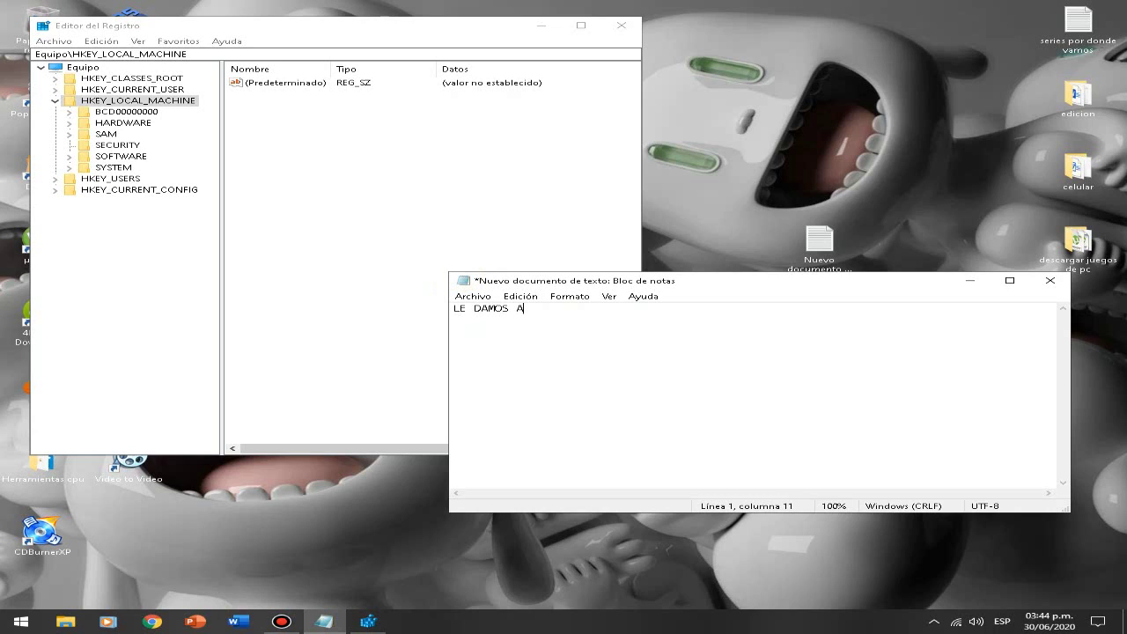
{"action": "type", "text": "HORA DO"}
{"action": "type", "text": "NDE DICE "}
{"action": "type", "text": "S"}
{"action": "type", "text": "OFTWARE"}
{"action": "left_click", "coordinate": [69, 156]}
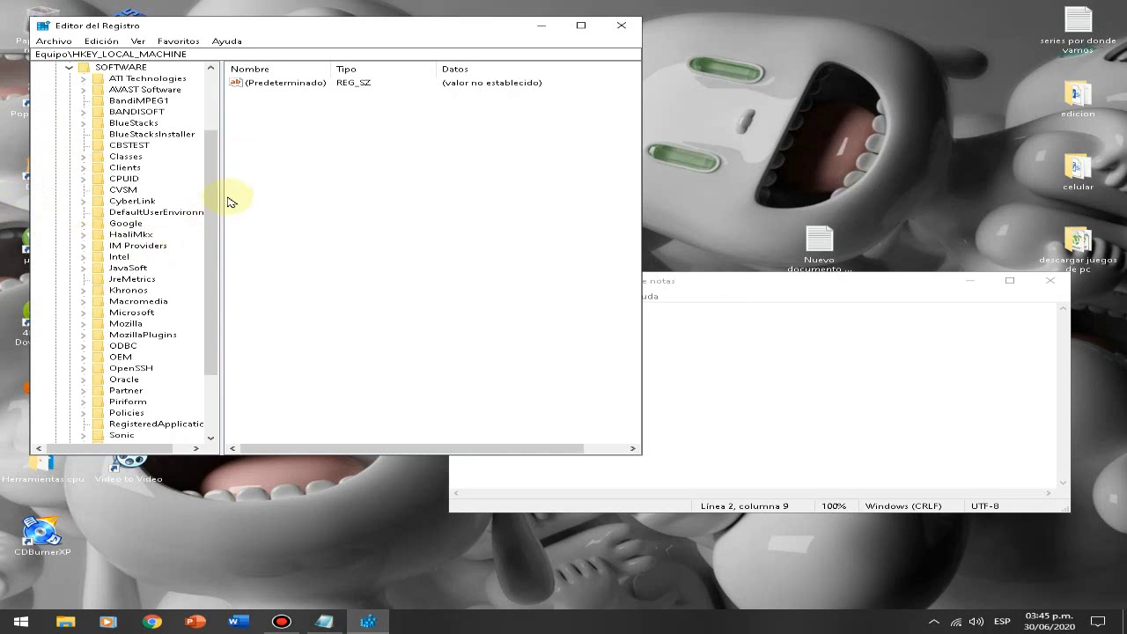
Step: Add the line "AHORA VAMOS A BUSCAR NUESTRO PROGRAMA SONY VEGA" to the Notepad document
{"action": "left_click", "coordinate": [742, 380]}
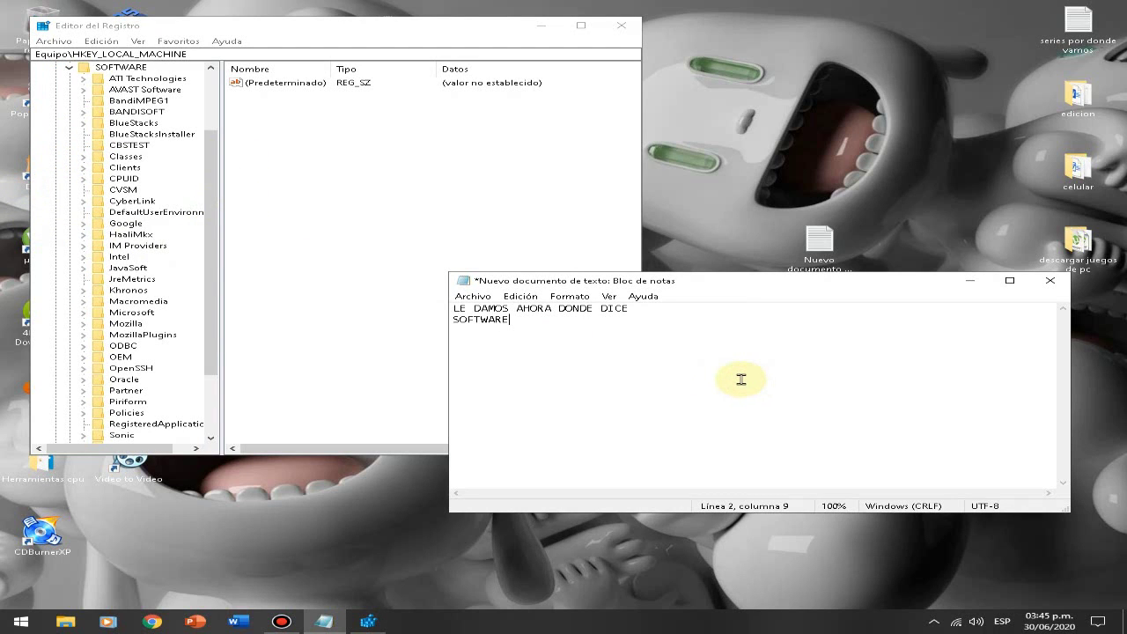
{"action": "key", "text": "Return"}
{"action": "type", "text": "AHORA VAMO"}
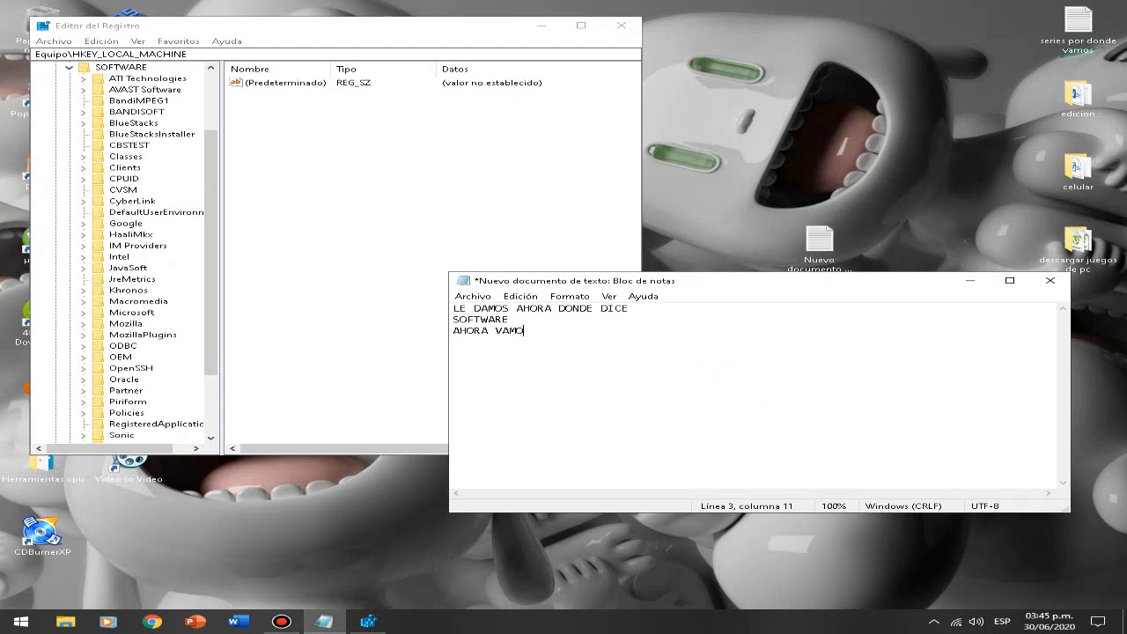
{"action": "type", "text": "S A BUSCAR NUESTRO PROGRAMA SONY VEGA"}
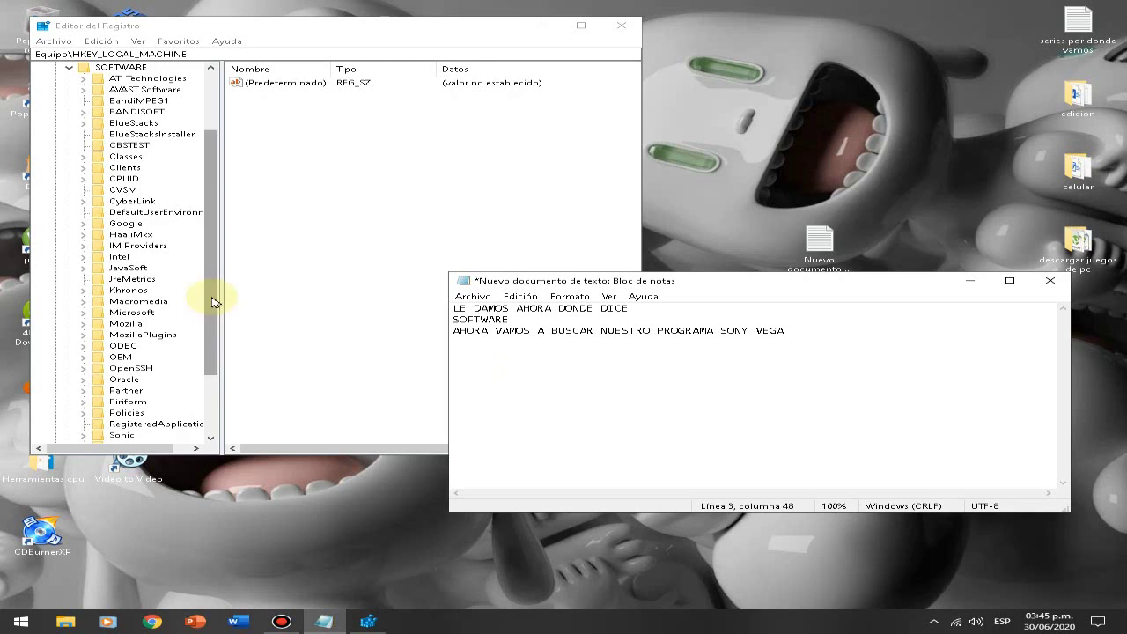
Step: Locate the Sony Creative Software key and add the line "LO ENCONTRAMOS COMO SONY CREATIVE SOFTWARE" to the Notepad document
{"action": "left_click_drag", "start_coordinate": [209, 214], "coordinate": [187, 302]}
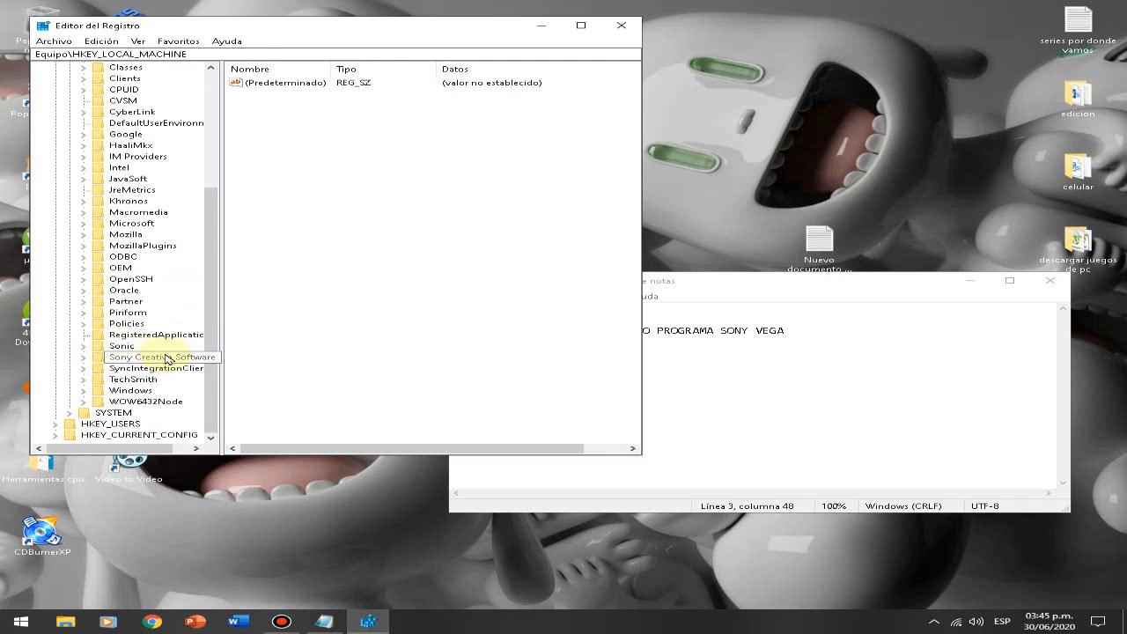
{"action": "left_click", "coordinate": [863, 344]}
{"action": "type", "text": "LO E"}
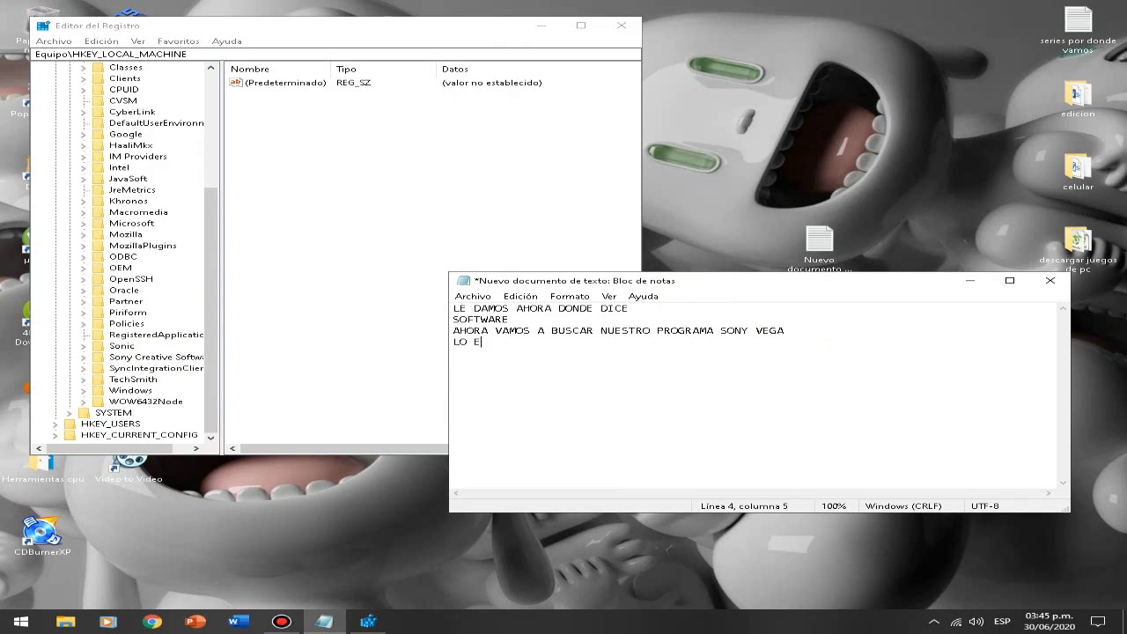
{"action": "type", "text": "NCONTRAMOS COMO SONY CREA"}
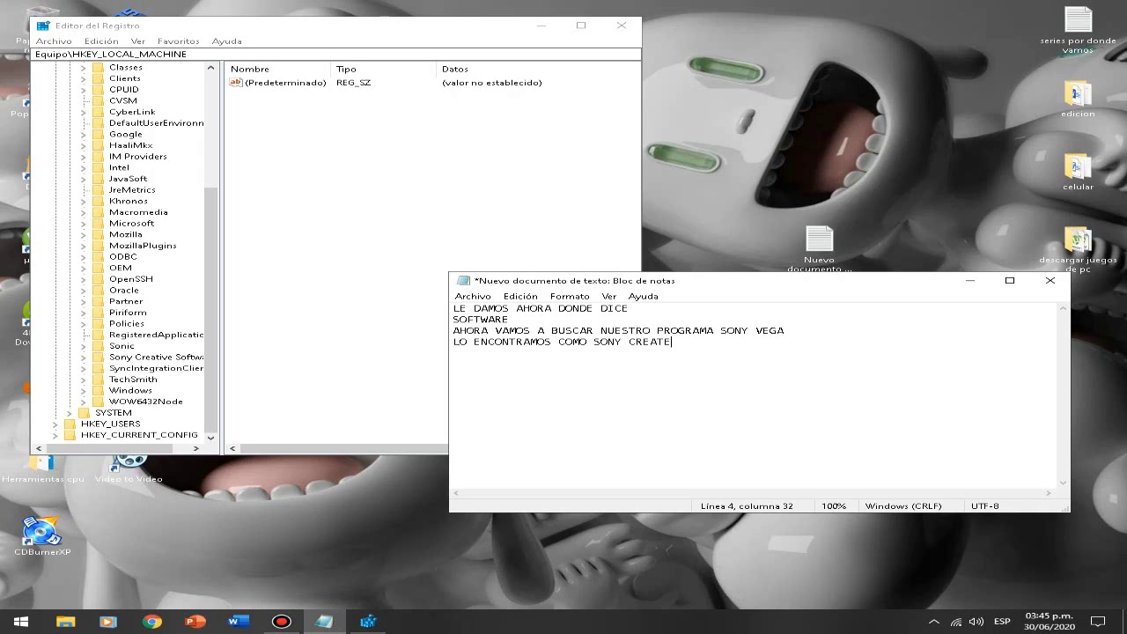
{"action": "type", "text": "TE"}
{"action": "key", "text": "BackSpace"}
{"action": "type", "text": "IVE SOFTWARE"}
Step: Expand the Sony Creative Software key in the registry tree and collapse its 17.0 and VEGAS Pro subkeys
{"action": "left_click", "coordinate": [85, 363]}
{"action": "left_click_drag", "start_coordinate": [212, 309], "coordinate": [211, 377]}
{"action": "mouse_move", "coordinate": [106, 451]}
{"action": "left_mouse_down"}
{"action": "mouse_move", "coordinate": [134, 452]}
{"action": "mouse_move", "coordinate": [101, 451]}
{"action": "left_mouse_up"}
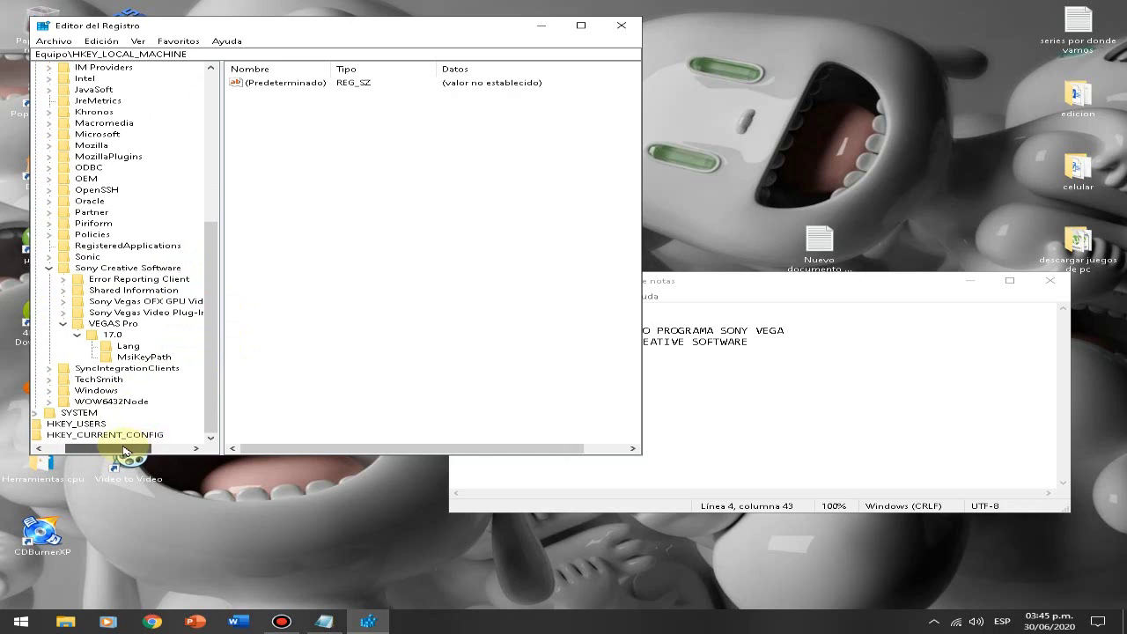
{"action": "left_click", "coordinate": [77, 335]}
{"action": "left_click", "coordinate": [62, 346]}
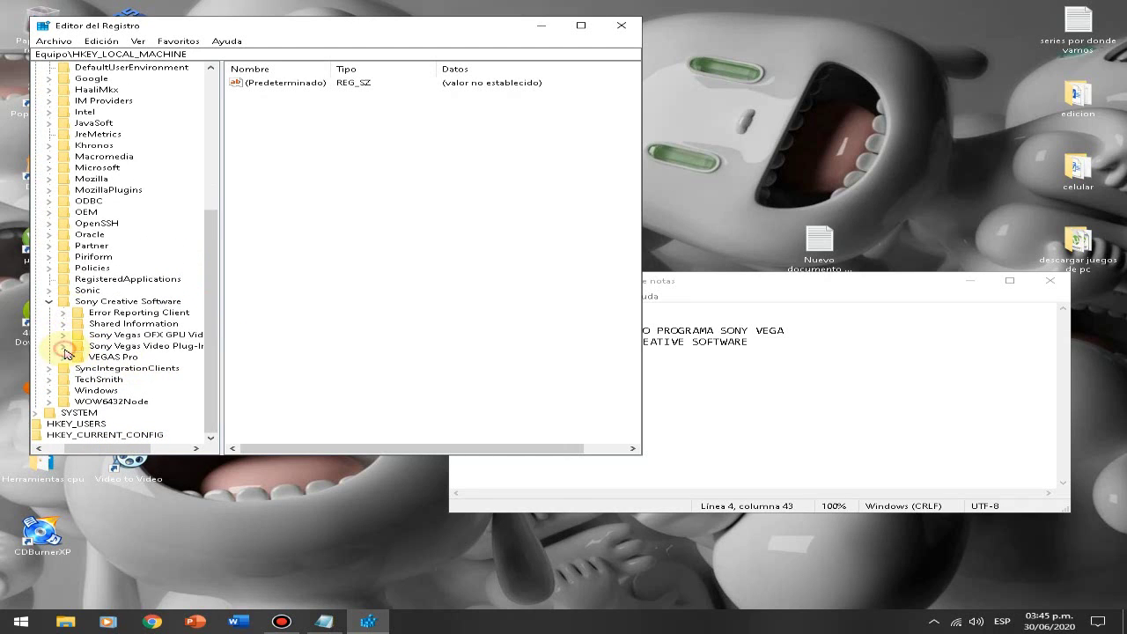
Step: Add the line "AHORA DONDE DICE VEGAS PRO LE DAMOS CLIC" to the Notepad document and expand the VEGAS Pro key in the Registry Editor
{"action": "left_click", "coordinate": [770, 368]}
{"action": "key", "text": "Return"}
{"action": "type", "text": "A"}
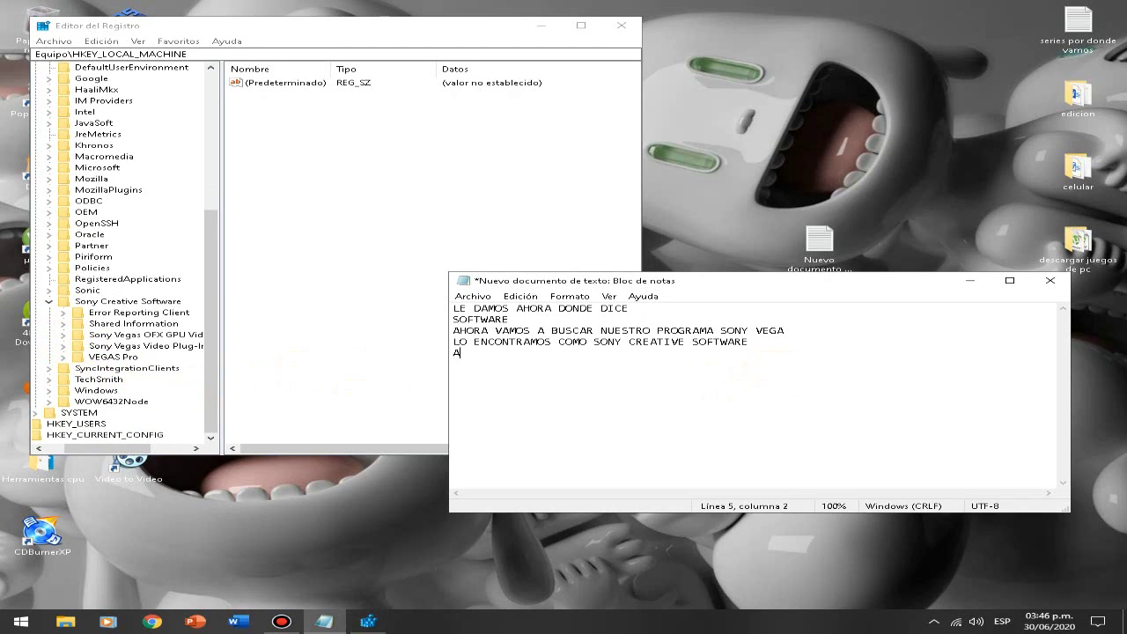
{"action": "type", "text": "HORA DOND"}
{"action": "type", "text": "E DIC"}
{"action": "key", "text": "BackSpace"}
{"action": "type", "text": "DICEEVEGAS PRO"}
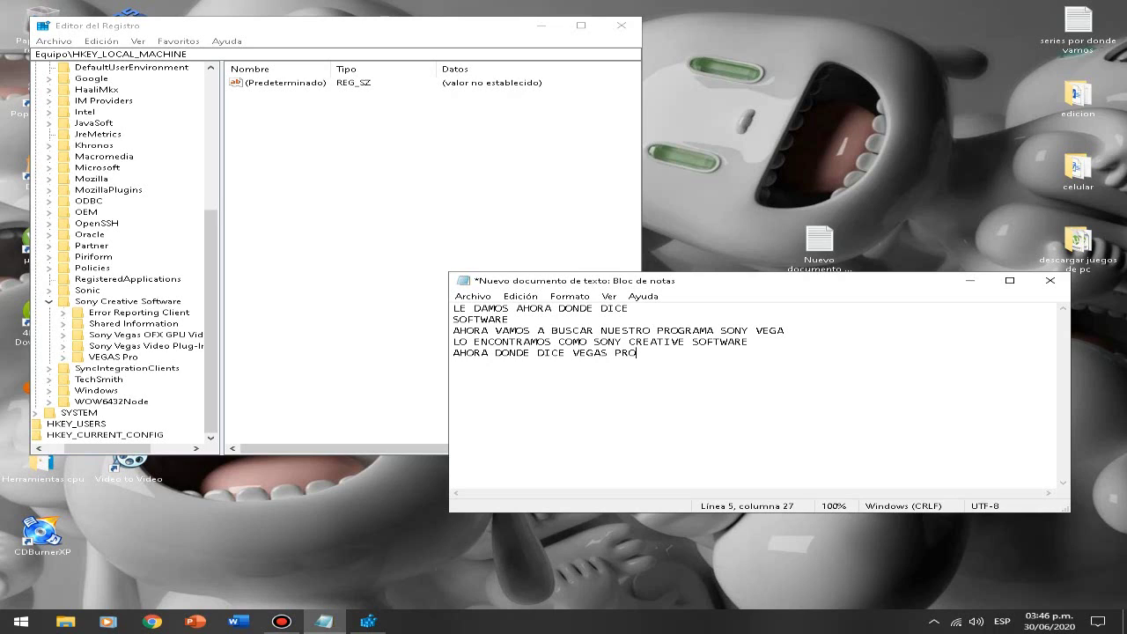
{"action": "type", "text": " LE DAMOS CLIC"}
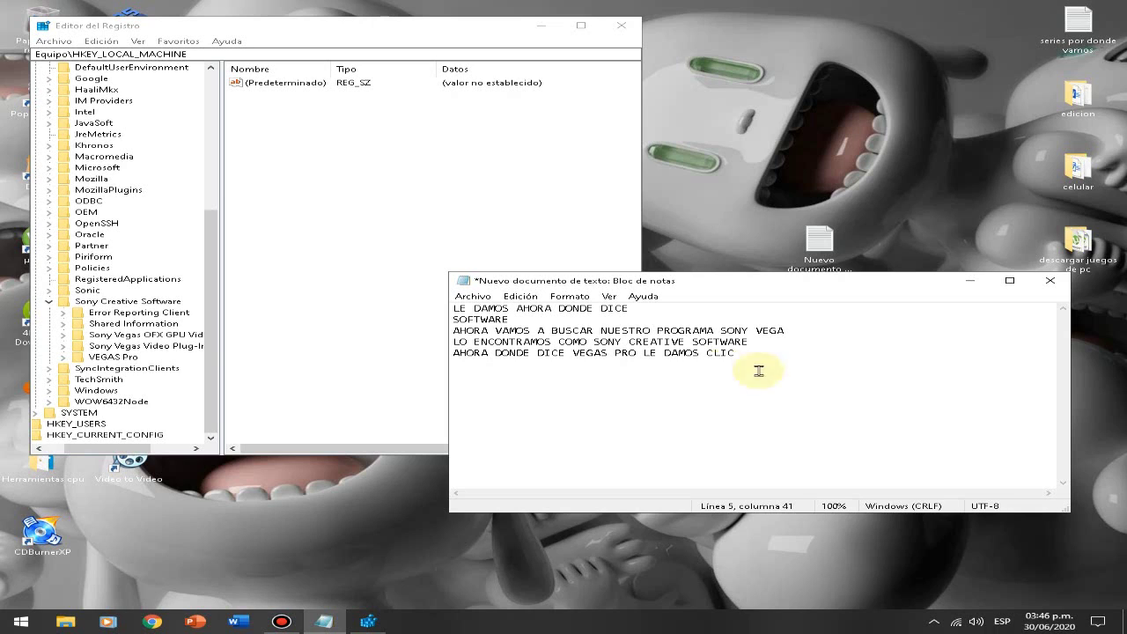
{"action": "left_click", "coordinate": [62, 358]}
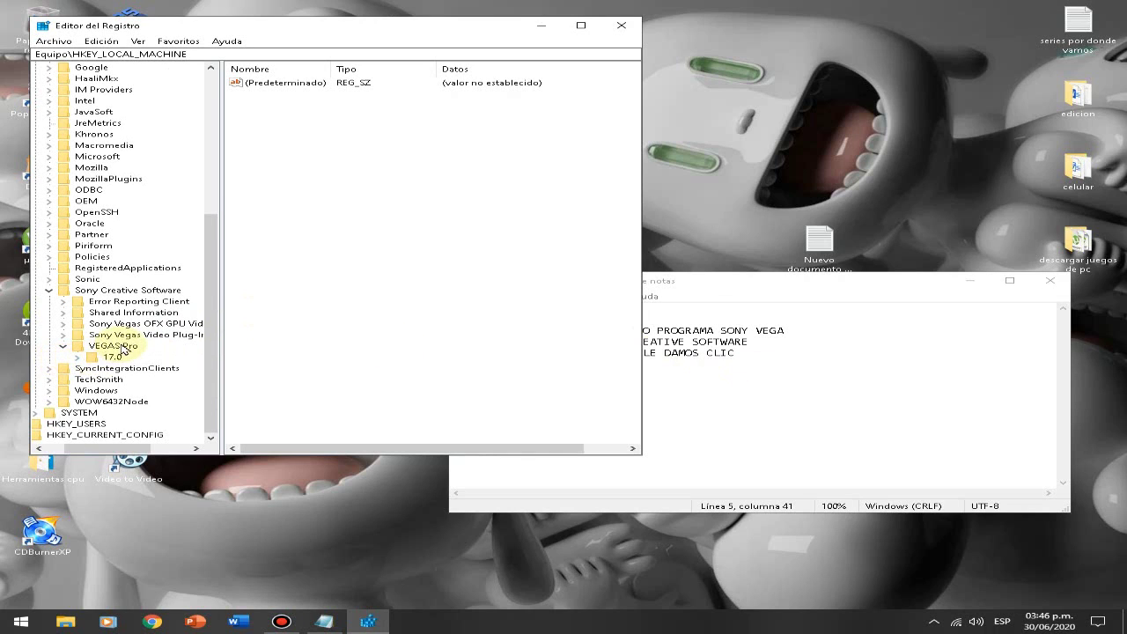
Step: Add the line "EN LA VERSION QUE SALE 17.0 LE DAMOS CLIC" to the Notepad document and expand the 17.0 key under VEGAS Pro
{"action": "left_click", "coordinate": [759, 363]}
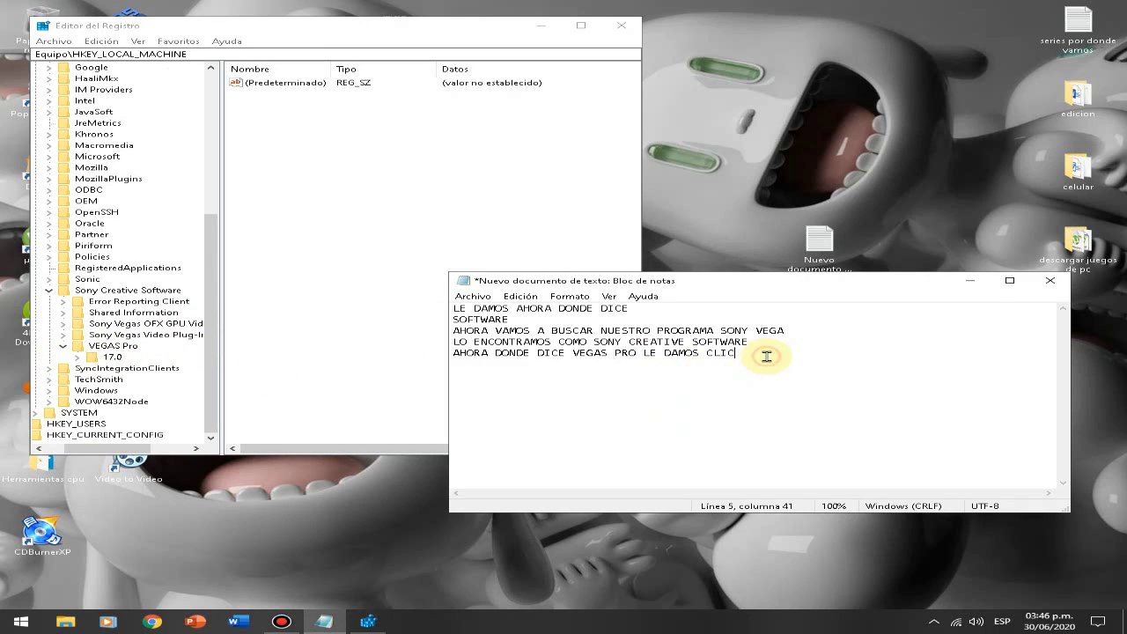
{"action": "type", "text": "EN LA"}
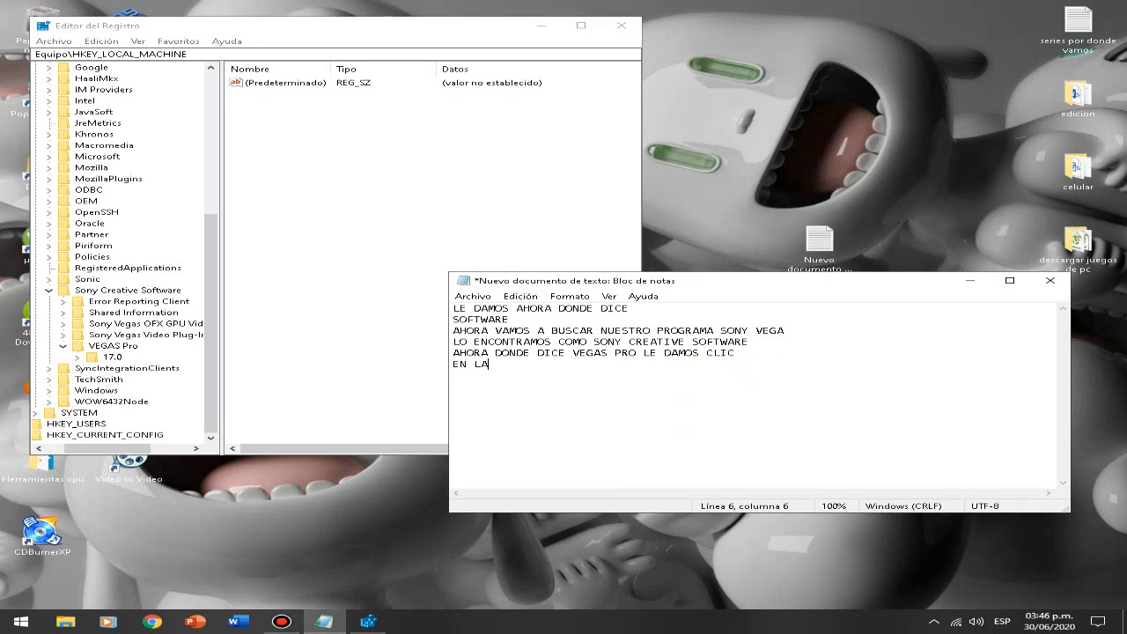
{"action": "type", "text": " VERSION QUE SALE 17.0 LE"}
{"action": "type", "text": "DAMOS CLIC"}
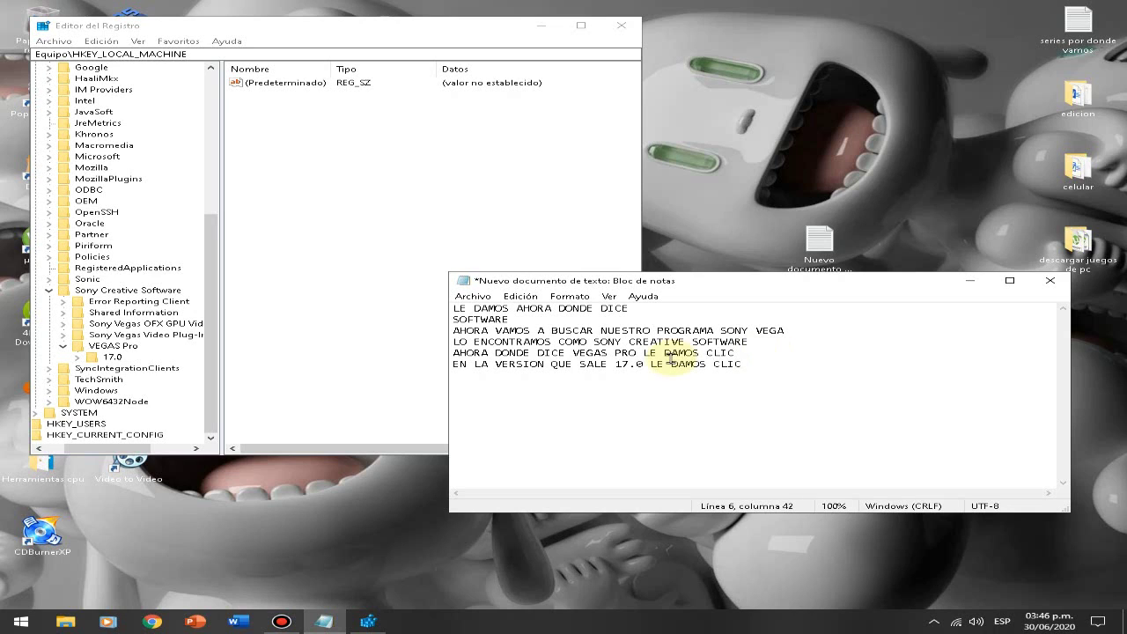
{"action": "left_click", "coordinate": [78, 357]}
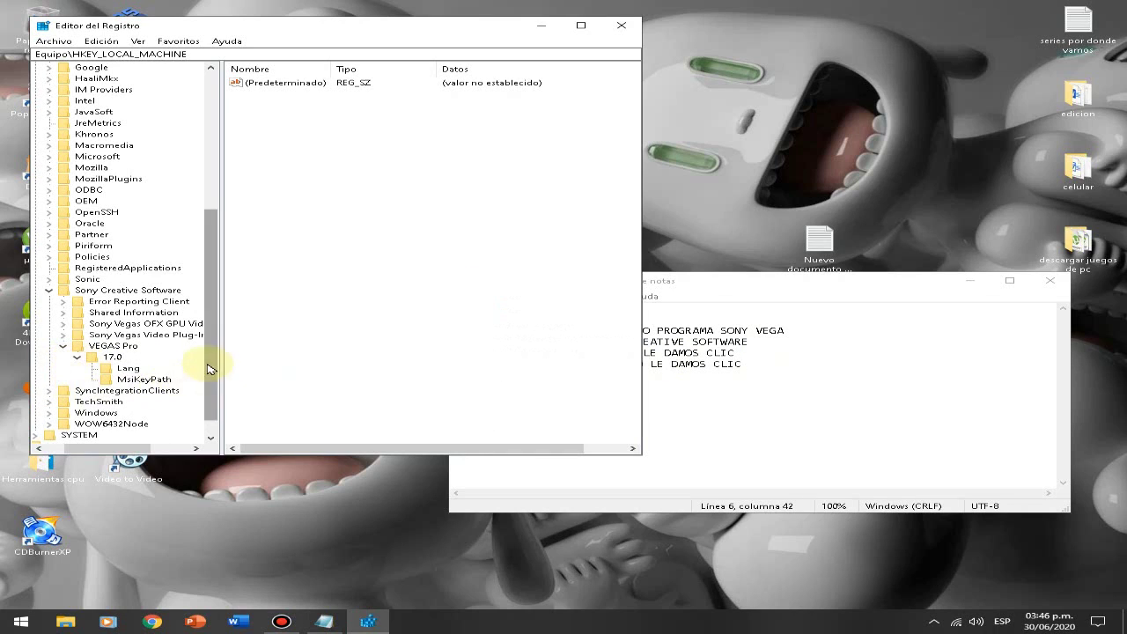
Step: Append "QUIERO ACLARAR QUE DEPENDIENDO DE LA" to the 17.0 line of the Notepad document and start a new line
{"action": "left_click", "coordinate": [828, 395]}
{"action": "type", "text": "Q"}
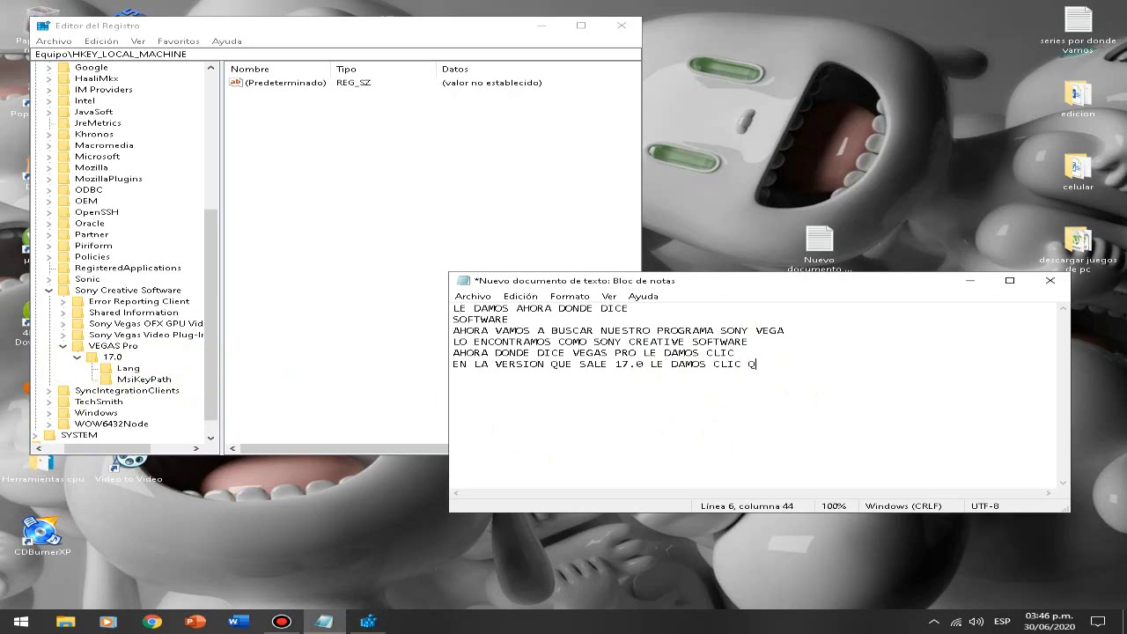
{"action": "type", "text": "UIERO ACLARA "}
{"action": "type", "text": " QUE DEPENDIENT"}
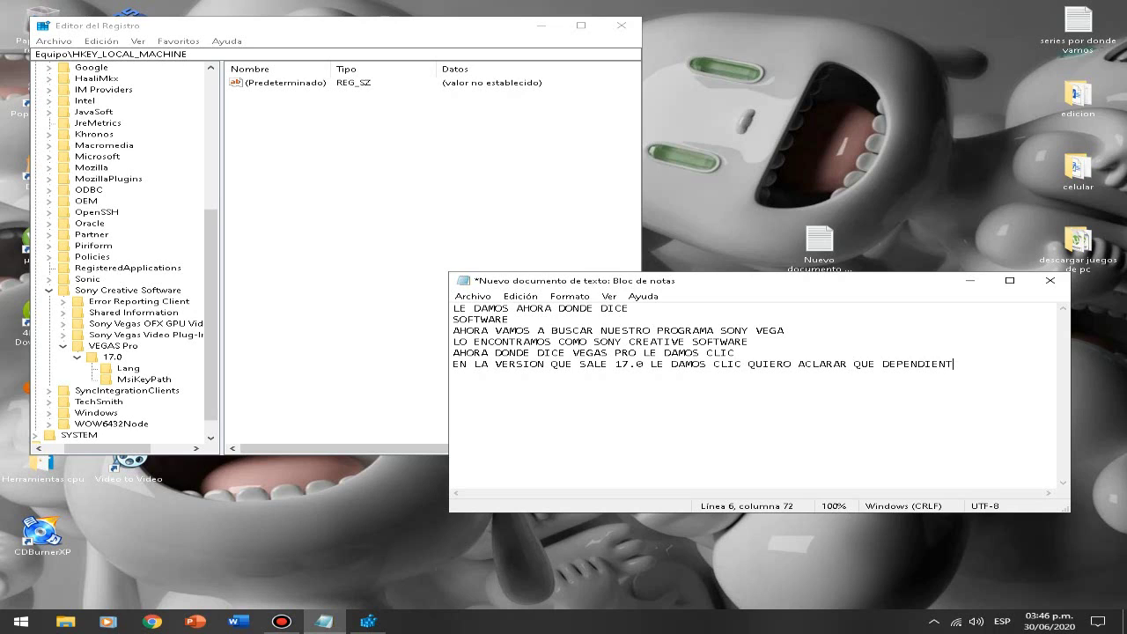
{"action": "type", "text": "NDO DE LA VERSION QU"}
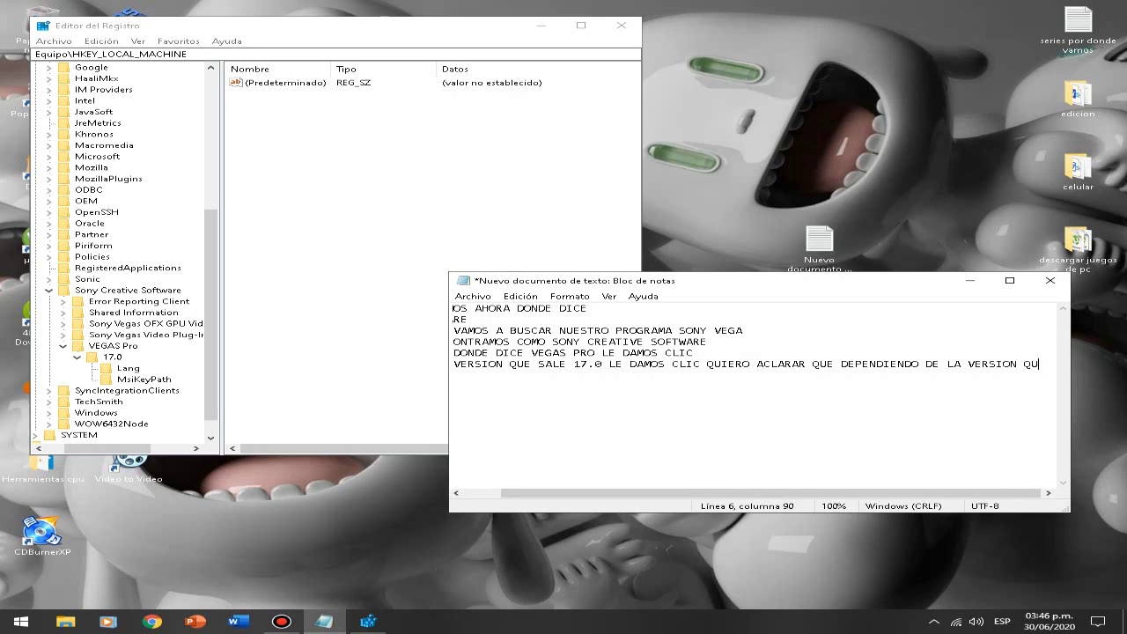
{"action": "key", "text": "BackSpace"}
{"action": "key", "text": "BackSpace"}
{"action": "key", "text": "BackSpace"}
{"action": "key", "text": "BackSpace"}
{"action": "key", "text": "BackSpace"}
{"action": "key", "text": "BackSpace"}
{"action": "key", "text": "BackSpace"}
{"action": "key", "text": "BackSpace"}
{"action": "key", "text": "BackSpace"}
{"action": "key", "text": "BackSpace"}
{"action": "key", "text": "Return"}
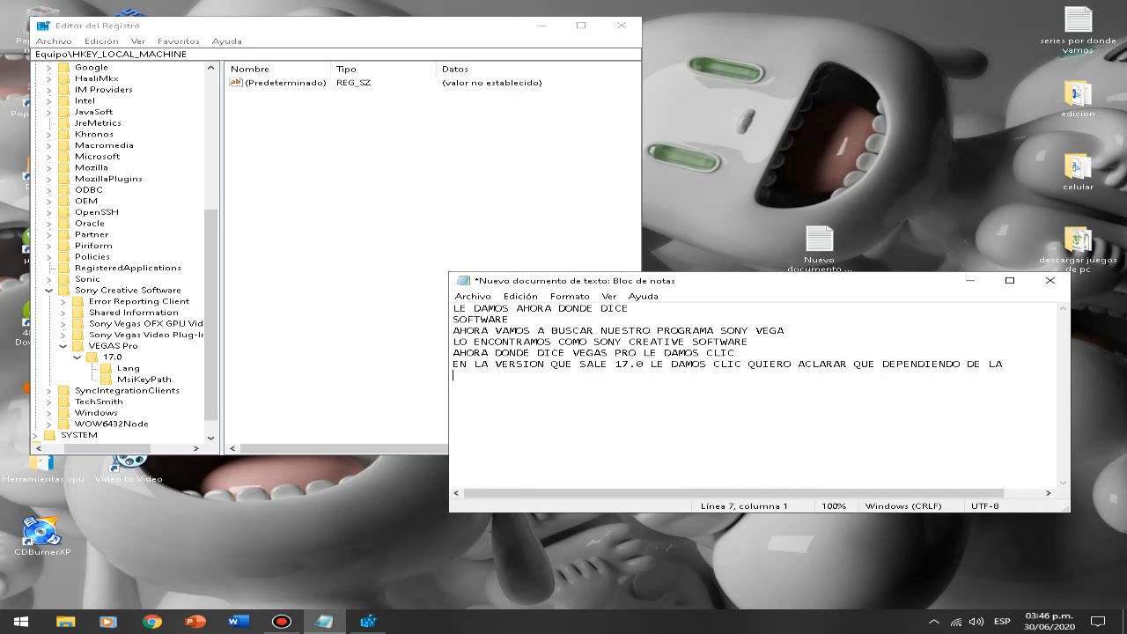
Step: Write "VERSION QUE TENGAS, ASI SE LLAMARA LA ULTIMA CARPETA" on the new last line of the Notepad document
{"action": "type", "text": "VERSION QUE TENGAS, ASI SE LLA"}
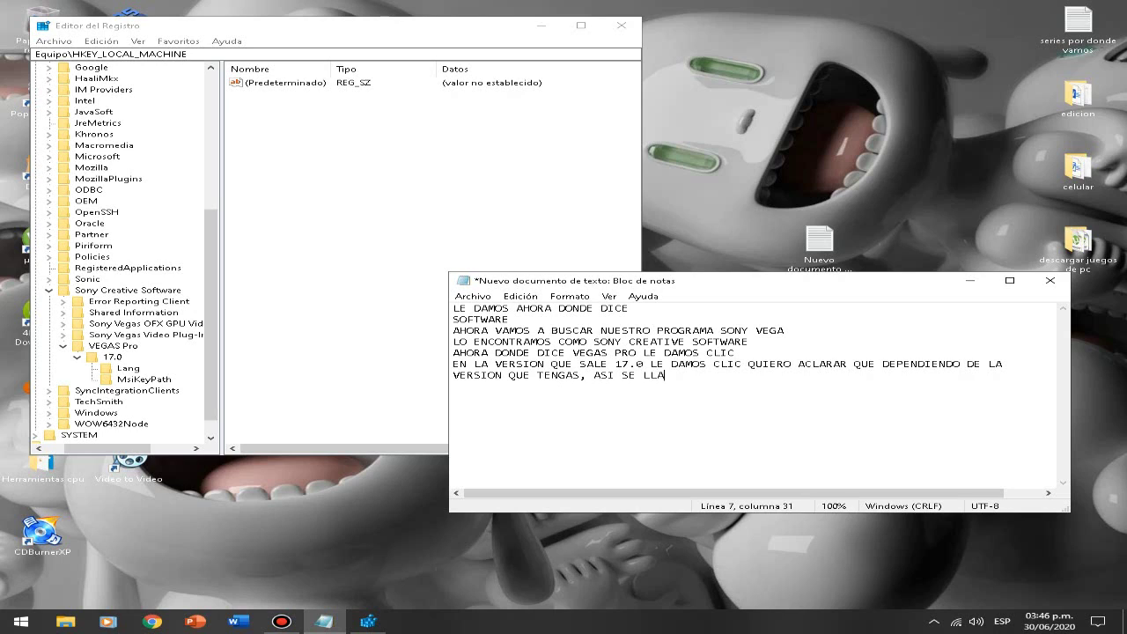
{"action": "type", "text": "MARA LA ULTIMA CAR"}
{"action": "key", "text": "BackSpace"}
{"action": "key", "text": "BackSpace"}
{"action": "key", "text": "BackSpace"}
{"action": "type", "text": "RPETA"}
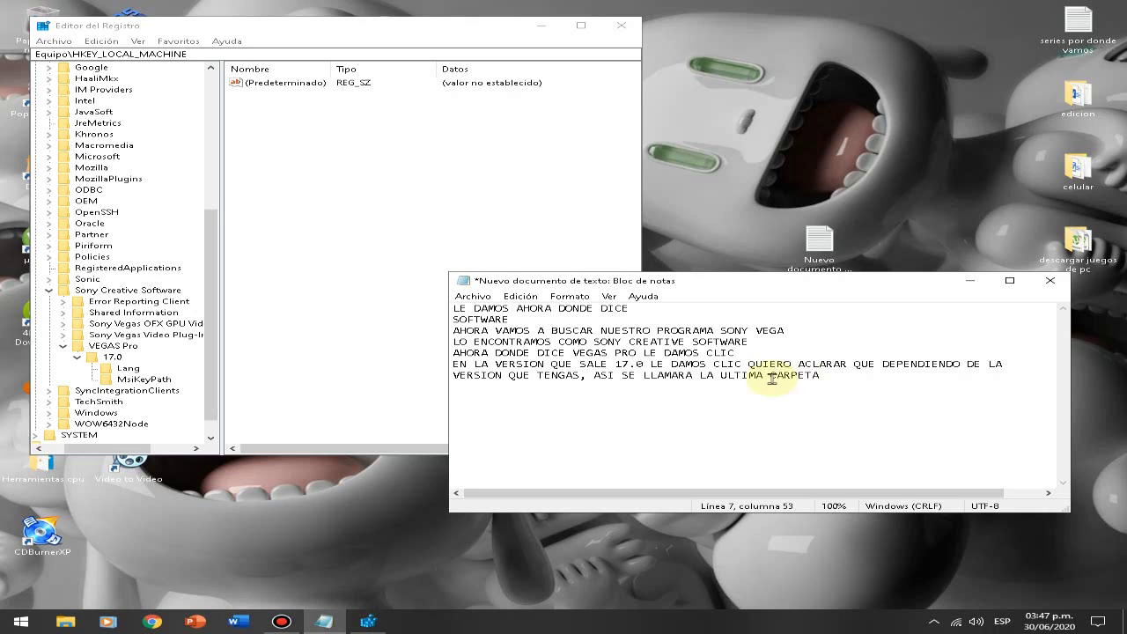
Step: Replace the Notepad text with "AHORA LE DAMOS CLIC DONDE DICE LANG" and "ESTA VES SI LE DAMOS CLIC A LA CARPETA Y NO A LA FLECHA"
{"action": "left_click_drag", "start_coordinate": [828, 377], "coordinate": [431, 262]}
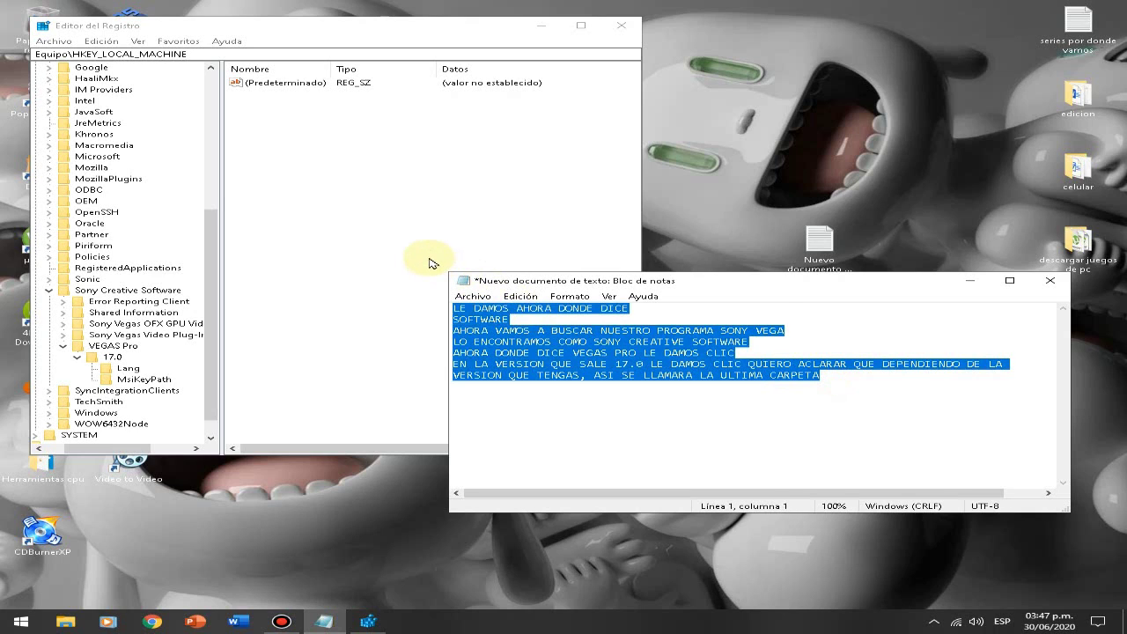
{"action": "key", "text": "Delete"}
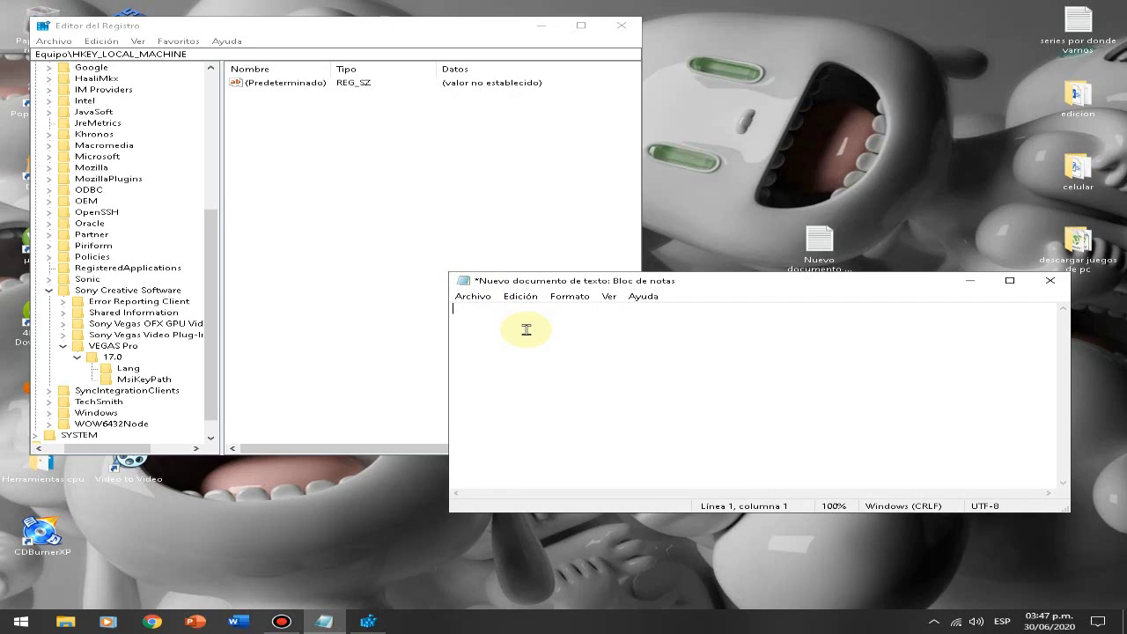
{"action": "type", "text": "AHORA LE "}
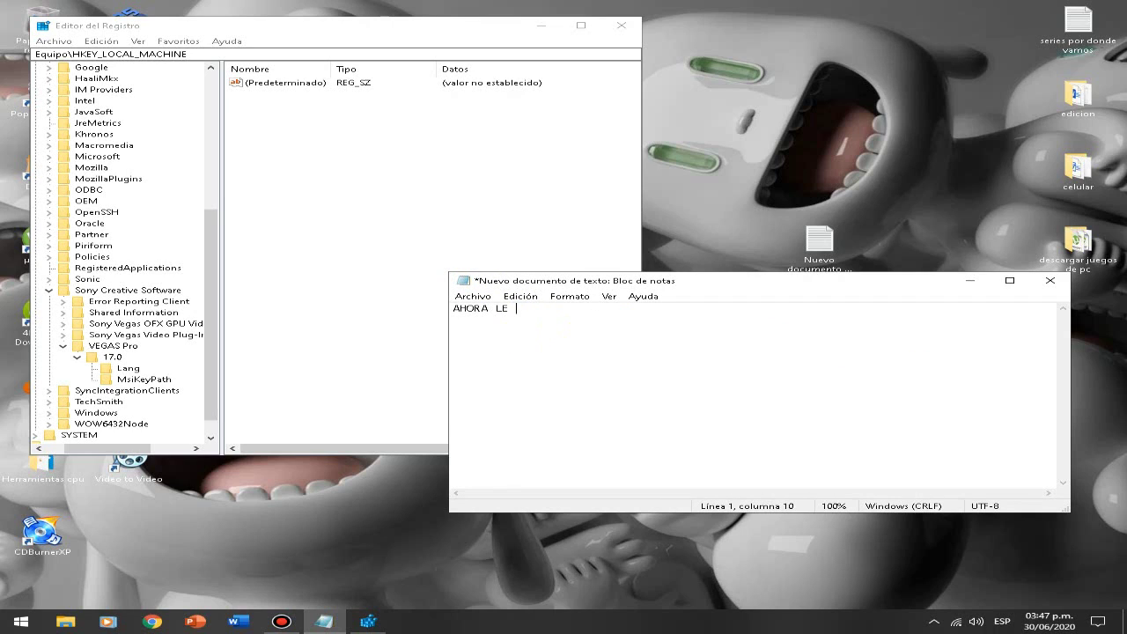
{"action": "type", "text": "DAMOS CLIC DONDE DICE LANG ESTA"}
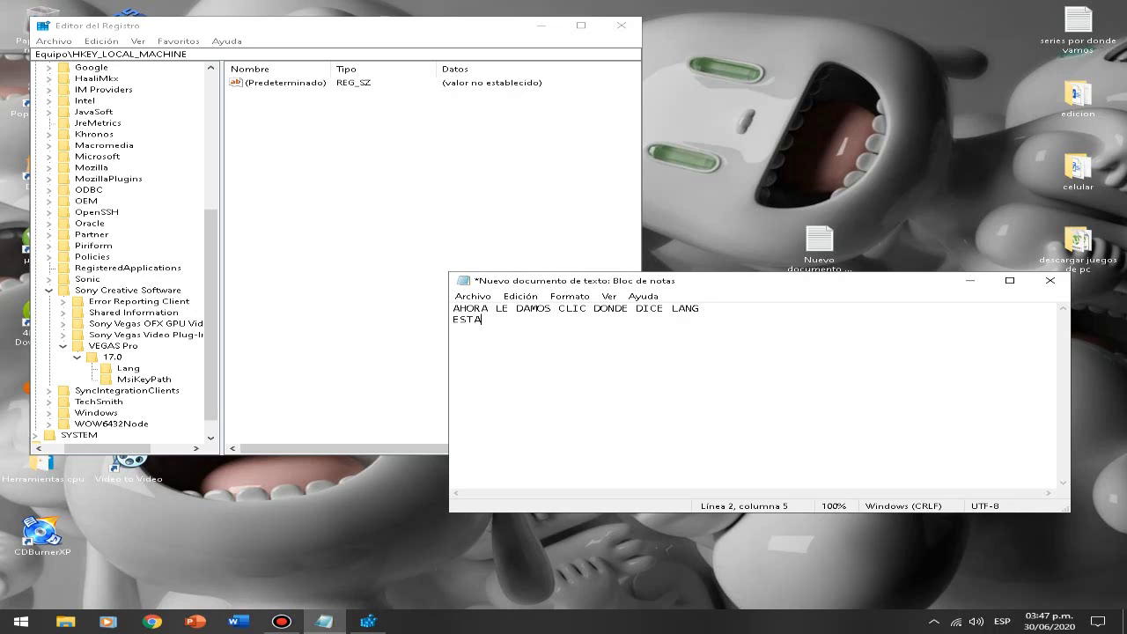
{"action": "type", "text": " VES SI LE DAMOS CLIC A LA CARPETA "}
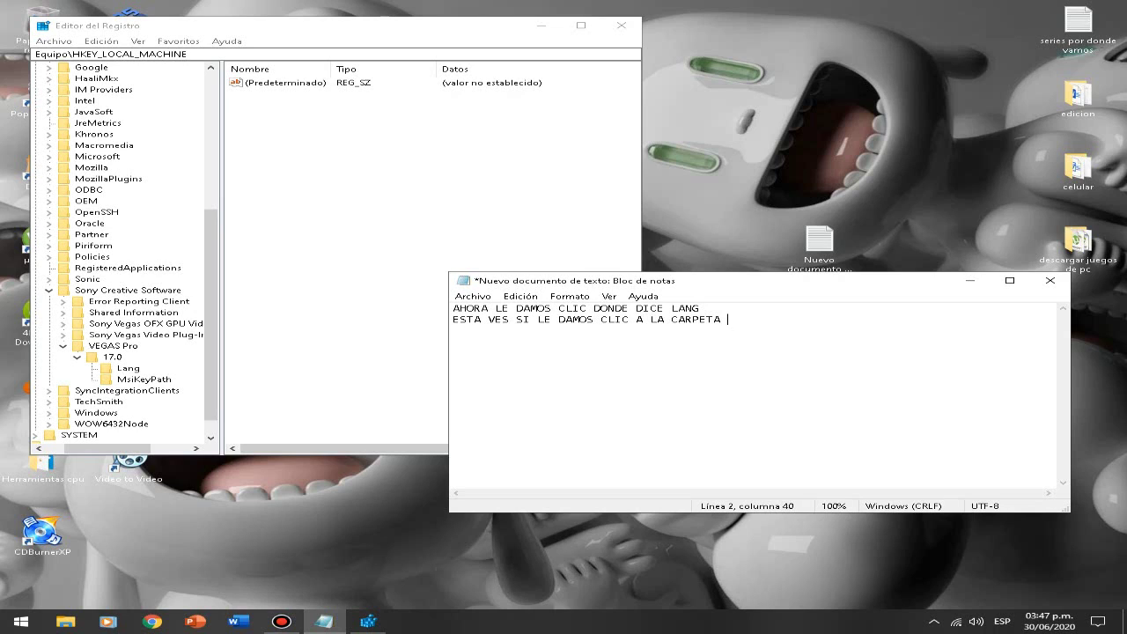
{"action": "type", "text": "Y NO A LAF"}
{"action": "key", "text": "BackSpace"}
{"action": "type", "text": "FE"}
{"action": "key", "text": "BackSpace"}
{"action": "type", "text": "LECHA"}
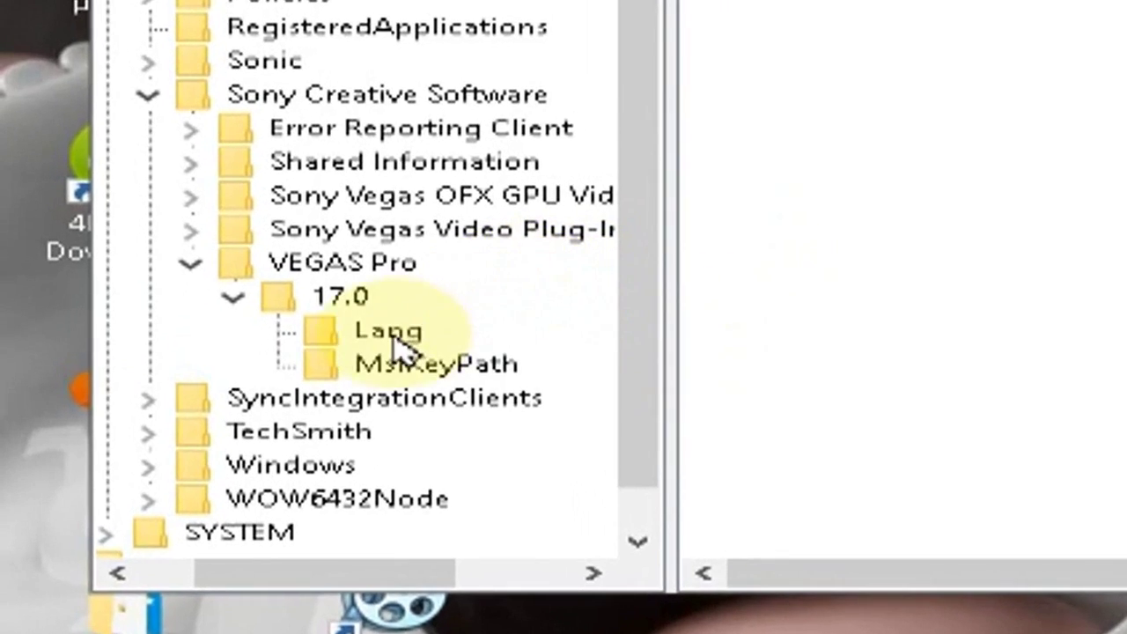
Step: Select the Lang key under VEGAS Pro 17.0 in the Registry Editor and move the Notepad window higher on the desktop
{"action": "left_click", "coordinate": [353, 338]}
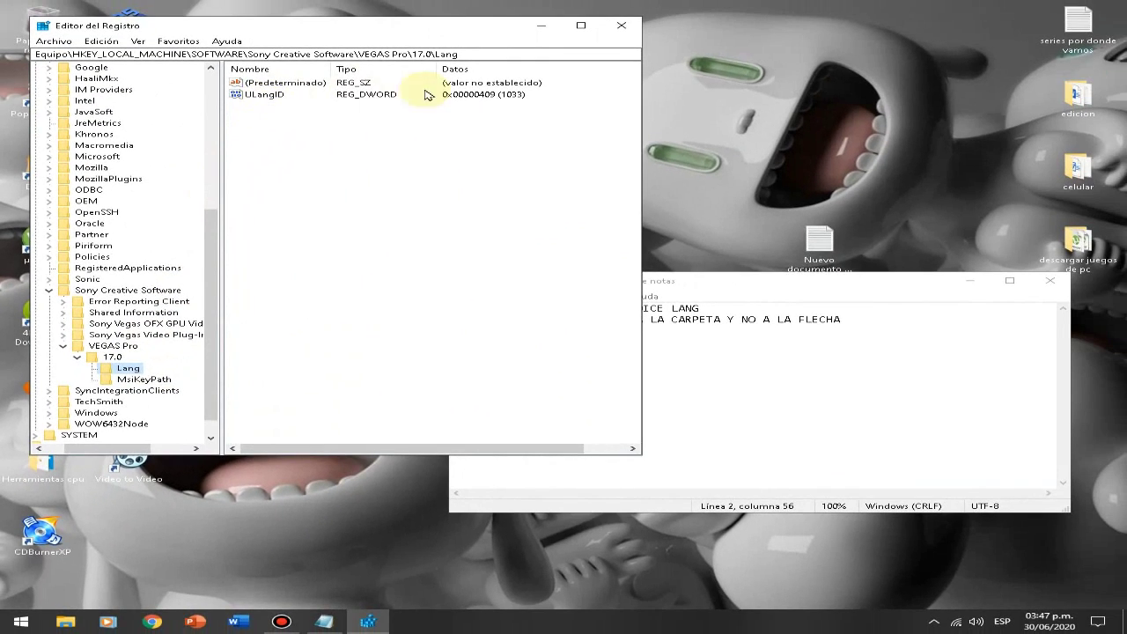
{"action": "left_click", "coordinate": [777, 320]}
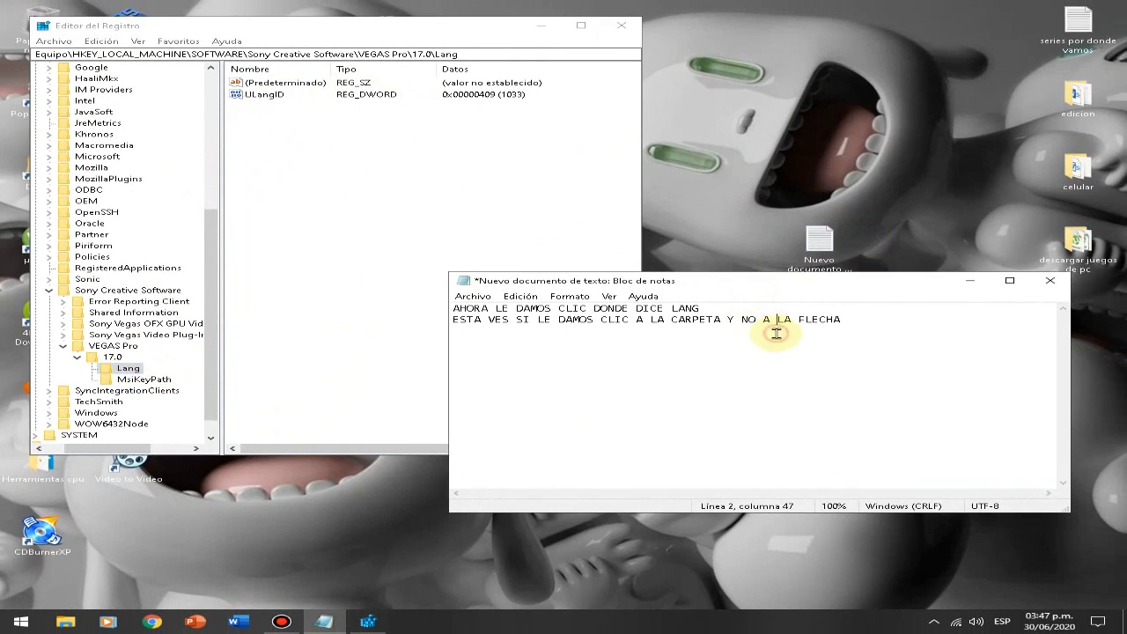
{"action": "left_click_drag", "start_coordinate": [809, 134], "coordinate": [808, 134]}
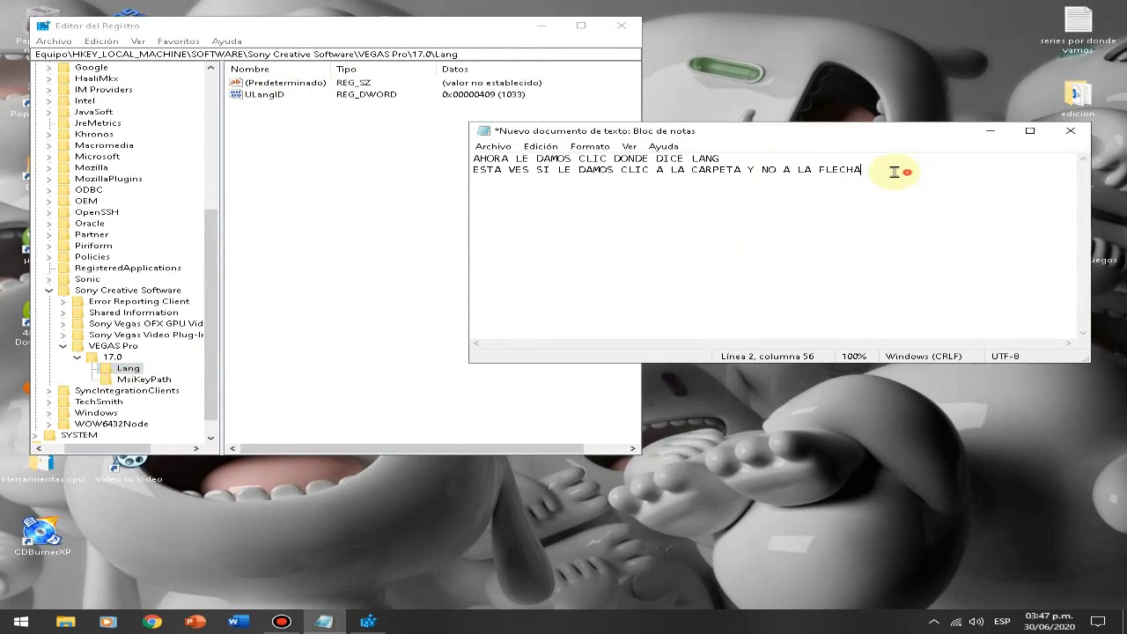
Step: Replace the Notepad text with the lines "EN LA SEGUNDA OPCION LE DAMOS CLIC" and "ULANGLD"
{"action": "left_click_drag", "start_coordinate": [896, 171], "coordinate": [445, 145]}
{"action": "key", "text": "Delete"}
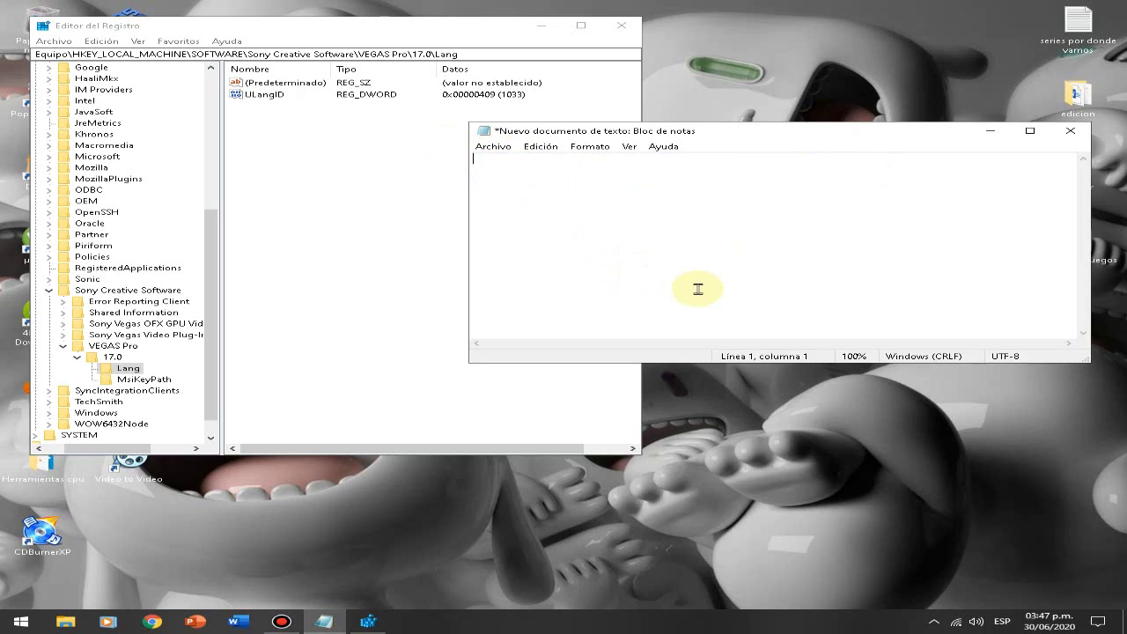
{"action": "type", "text": "EN"}
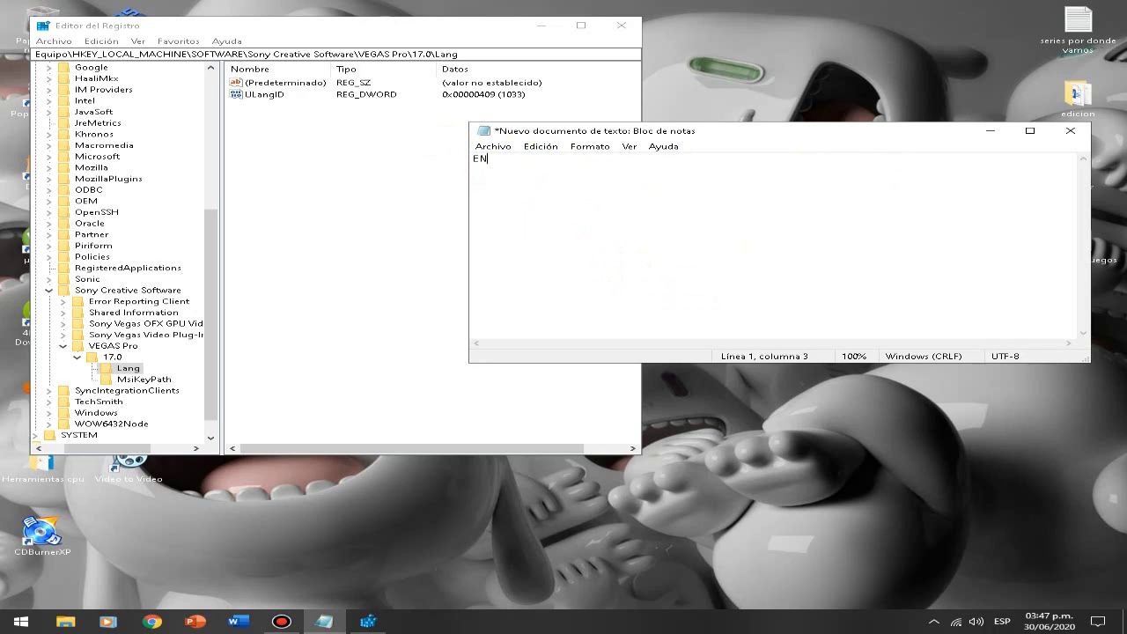
{"action": "type", "text": " LA SEGUNDA"}
{"action": "type", "text": " OPCION"}
{"action": "type", "text": " LE"}
{"action": "type", "text": " DAMOS"}
{"action": "type", "text": " CLIC "}
{"action": "type", "text": "ULAN"}
{"action": "type", "text": "GLD"}
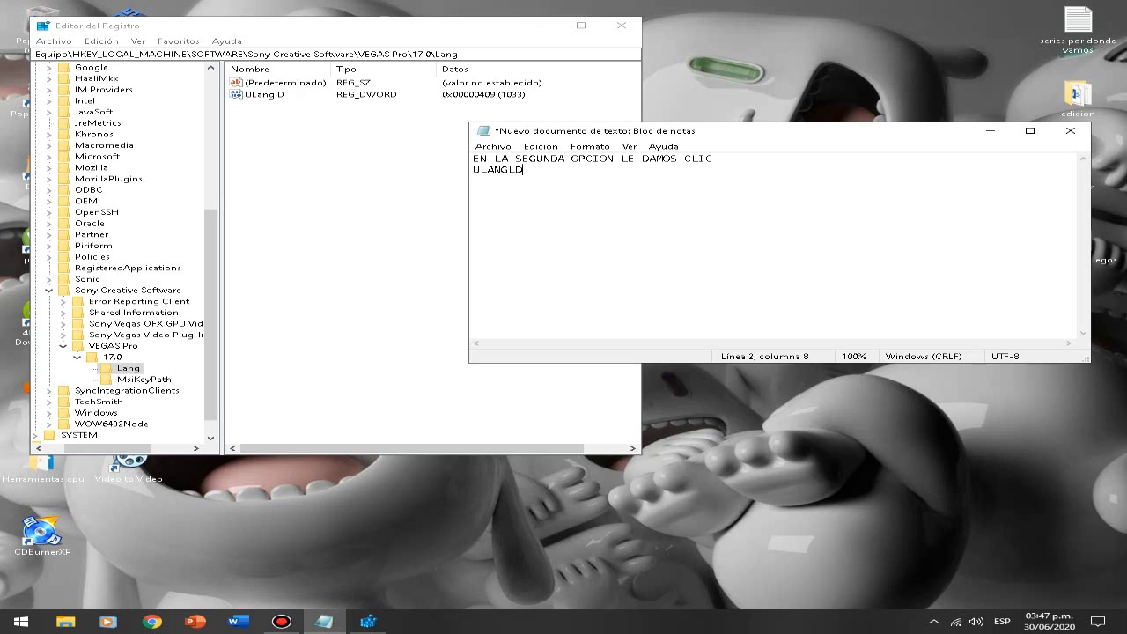
Step: Open the ULangID value of the Lang key for editing in the Registry Editor
{"action": "left_click", "coordinate": [261, 95]}
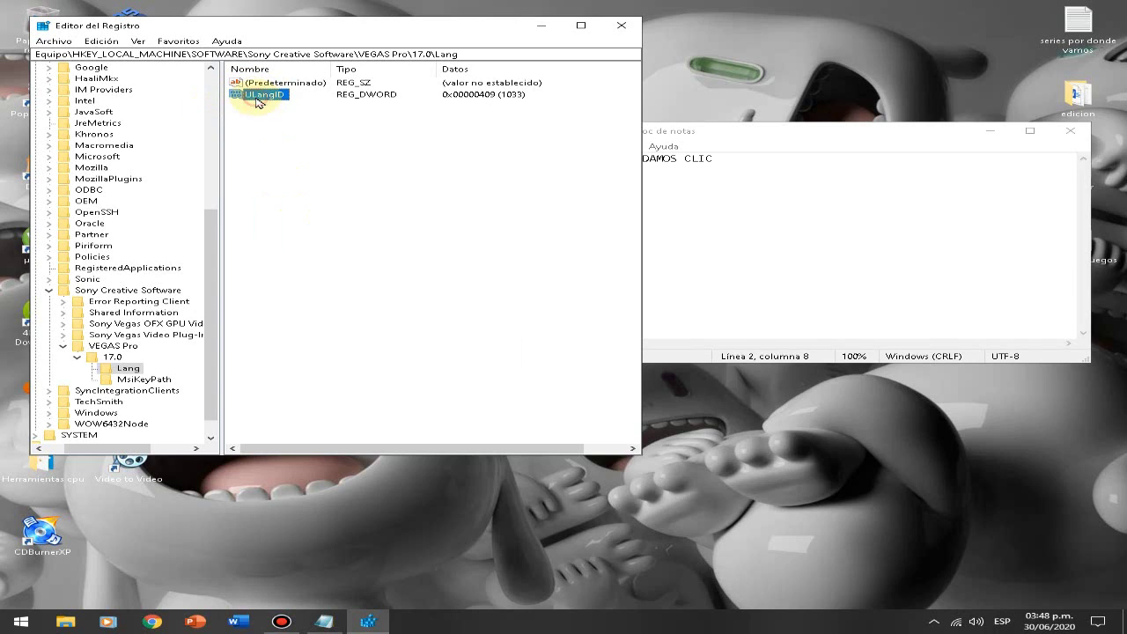
{"action": "right_click", "coordinate": [240, 98]}
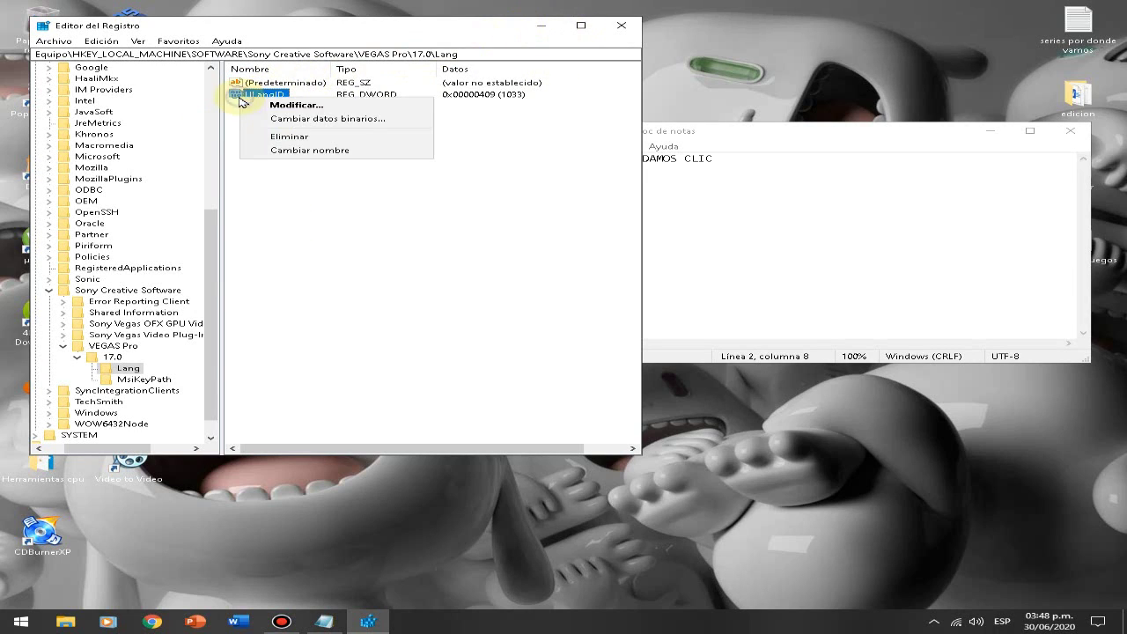
{"action": "left_click", "coordinate": [300, 105]}
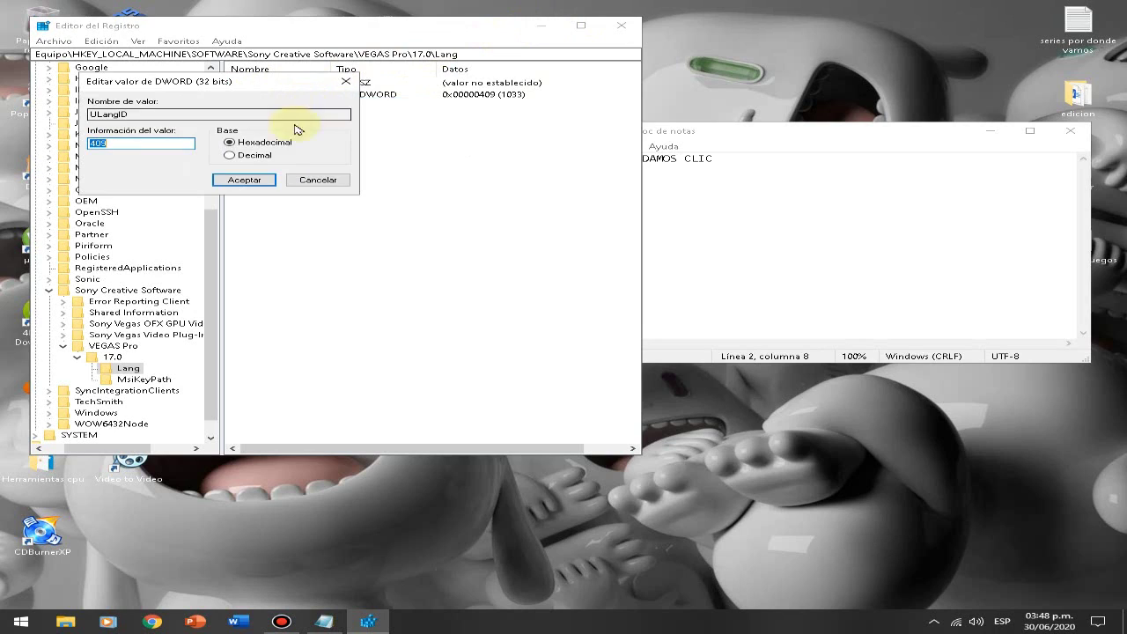
{"action": "left_click", "coordinate": [172, 144]}
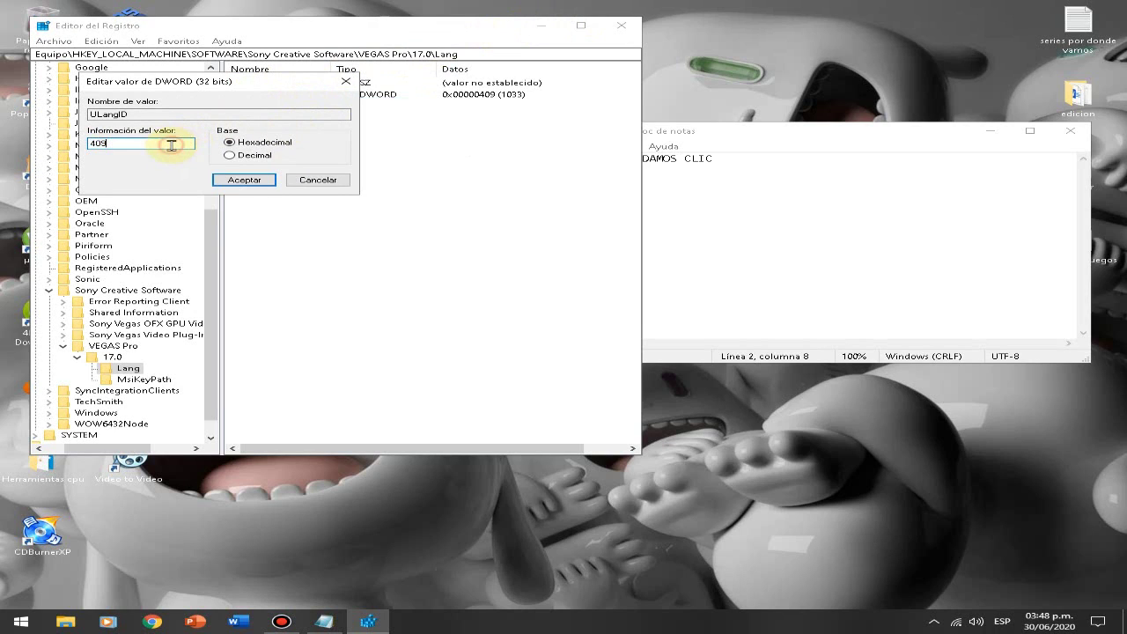
Step: Replace the Notepad text with the lines "EN INFORMACION DE VALOR" and "ELIMINAMOS ESO"
{"action": "left_click", "coordinate": [842, 236]}
{"action": "left_click_drag", "start_coordinate": [571, 175], "coordinate": [393, 134]}
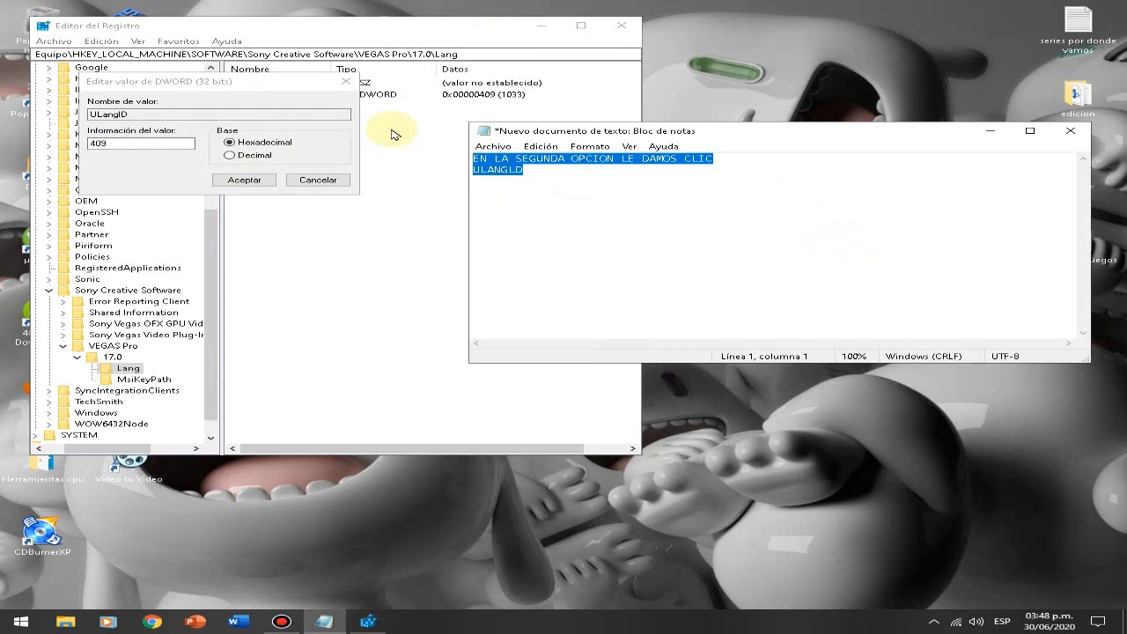
{"action": "key", "text": "Delete"}
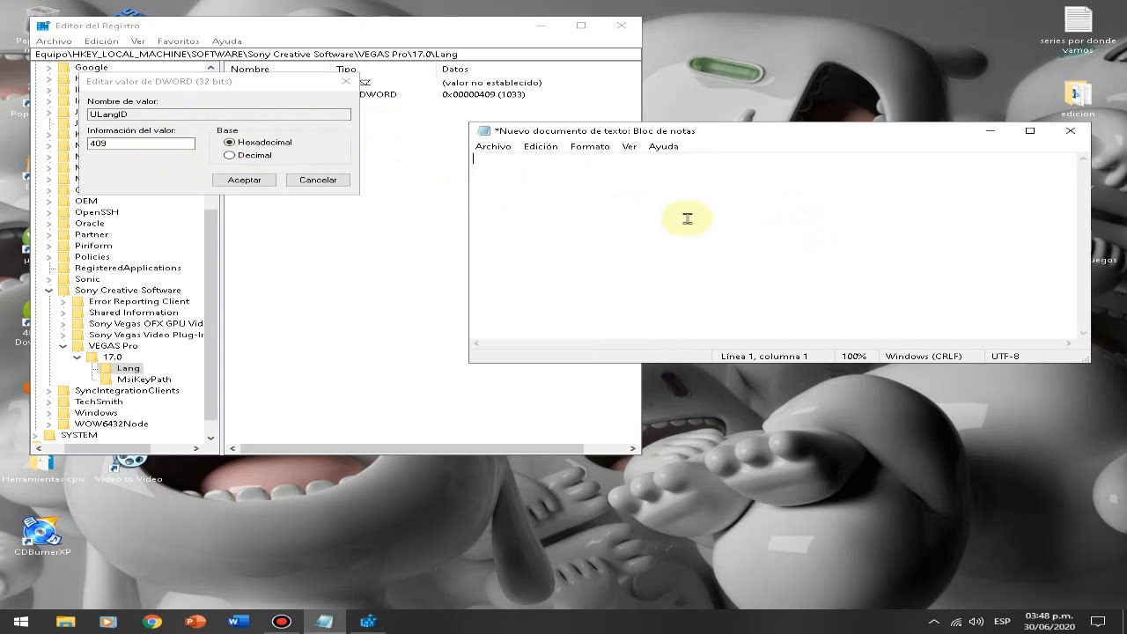
{"action": "type", "text": "EN INFORMACION "}
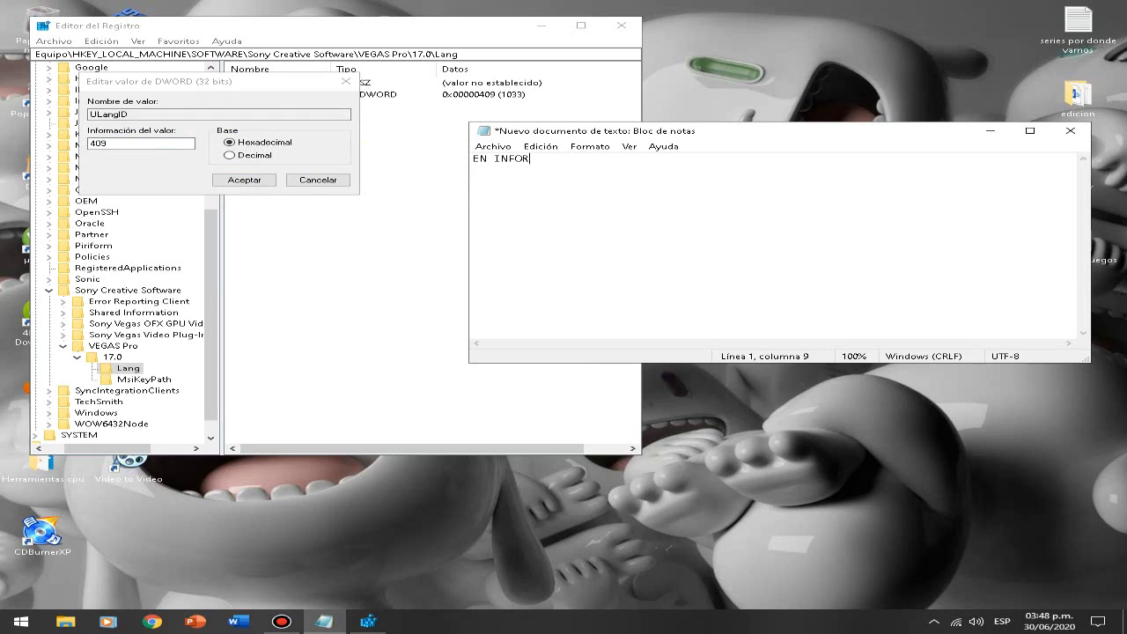
{"action": "type", "text": "DE VALOS"}
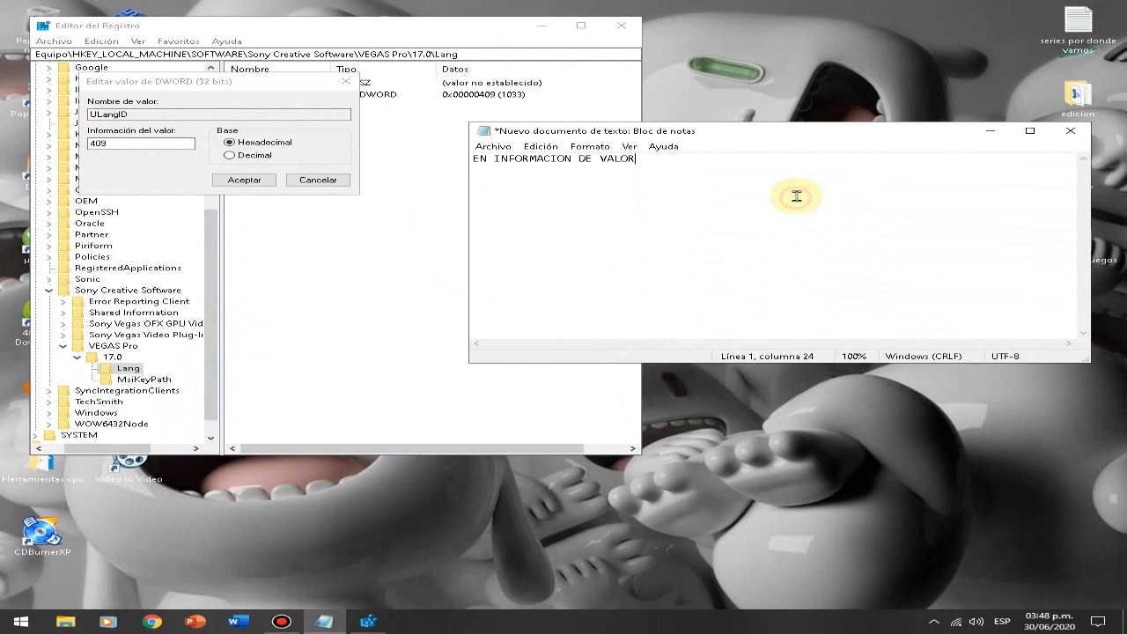
{"action": "key", "text": "Return"}
{"action": "type", "text": "ELI"}
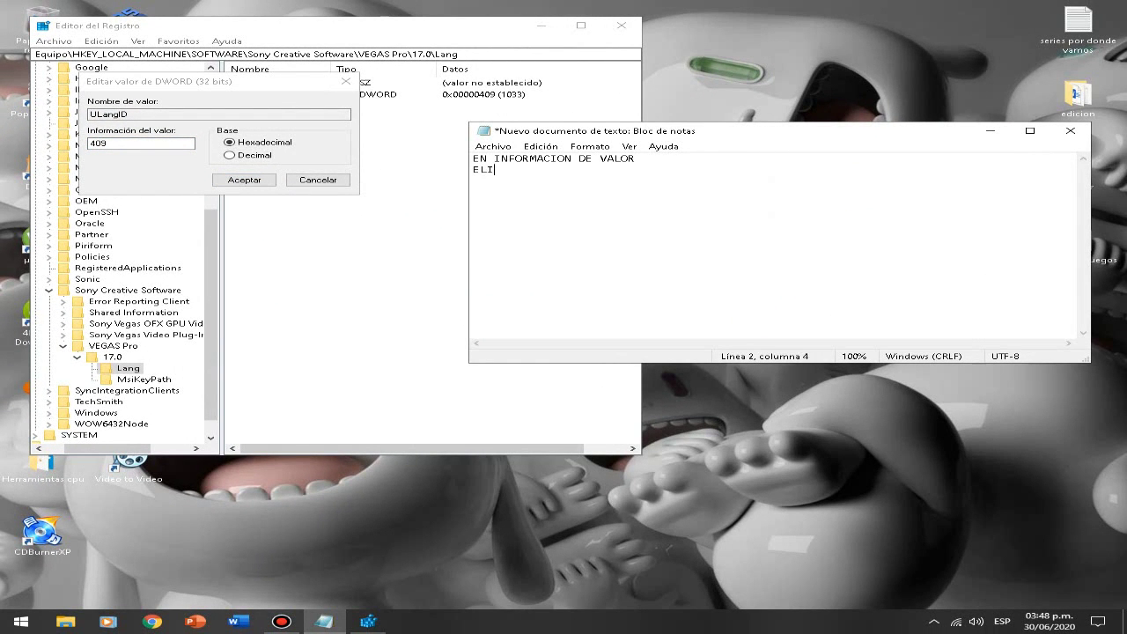
{"action": "type", "text": "MINAMOS ESO"}
Step: Clear the value data of ULangID in the Registry Editor's DWORD dialog
{"action": "left_click_drag", "start_coordinate": [114, 142], "coordinate": [57, 141]}
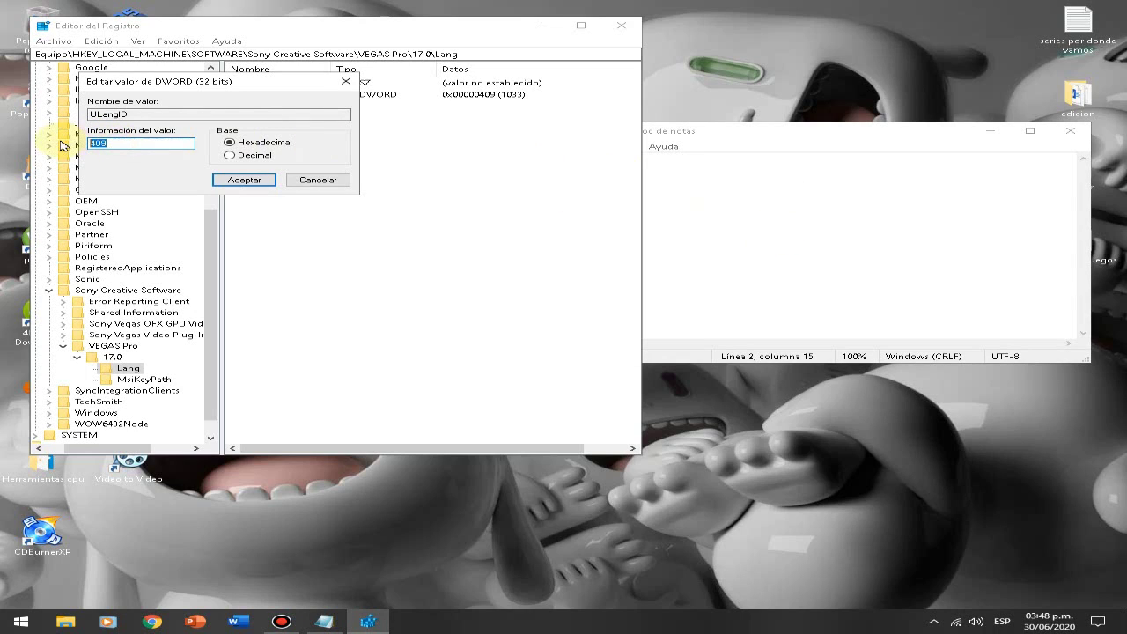
{"action": "type", "text": "O"}
{"action": "key", "text": "Delete"}
Step: Append "Y PONEMOS 40a" to the last Notepad line and enter 40a as the ULangID value data
{"action": "left_click", "coordinate": [793, 244]}
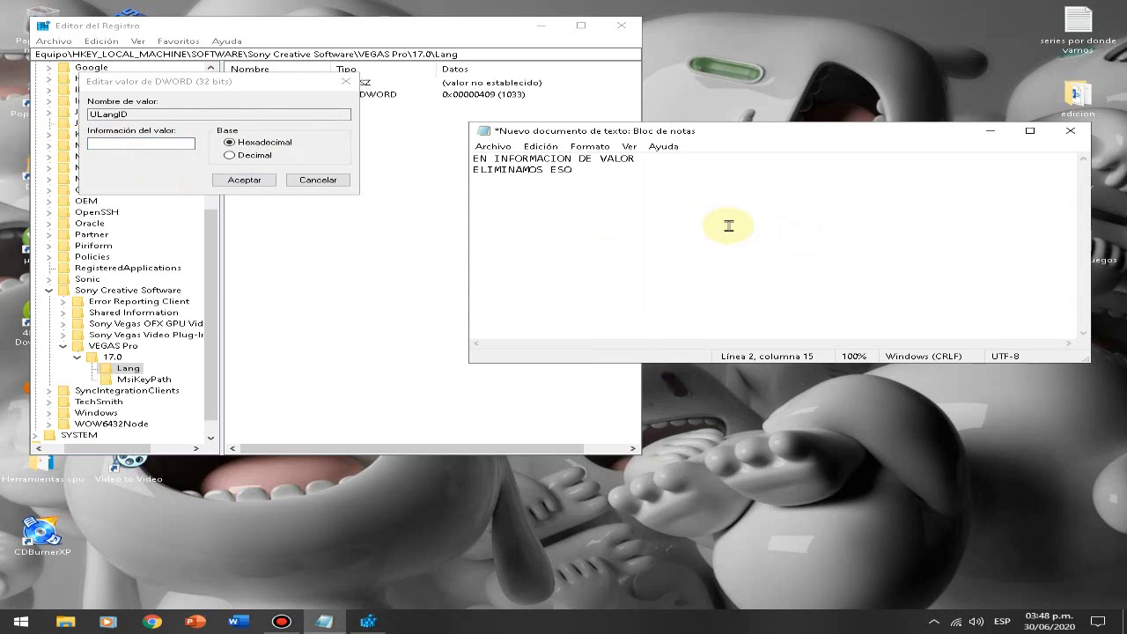
{"action": "type", "text": "Y PONEMOS"}
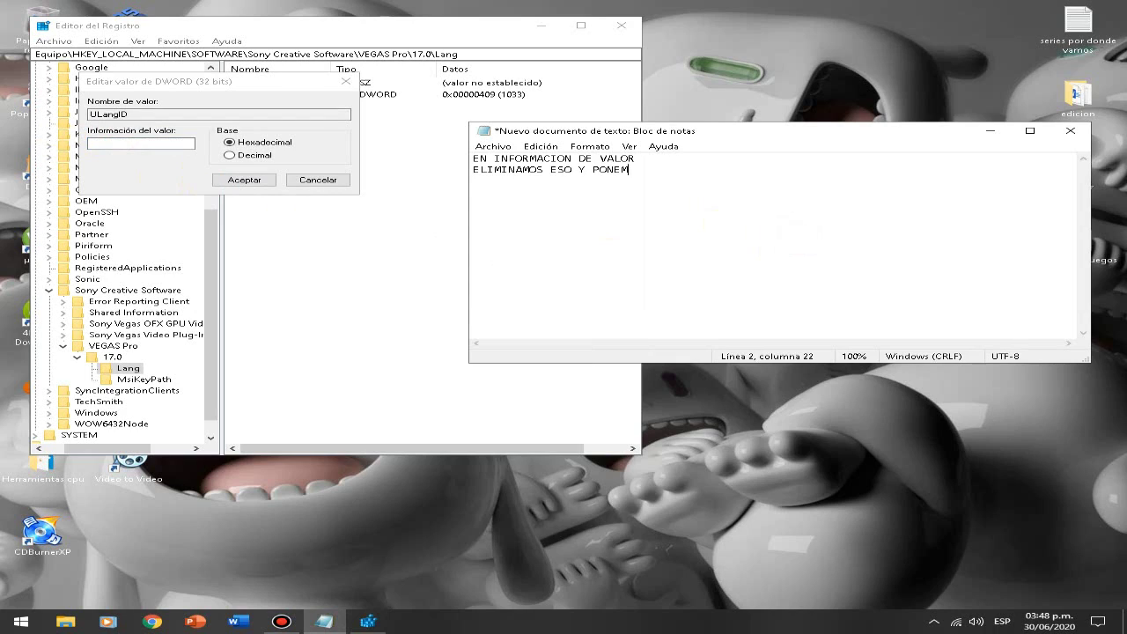
{"action": "type", "text": " 40a"}
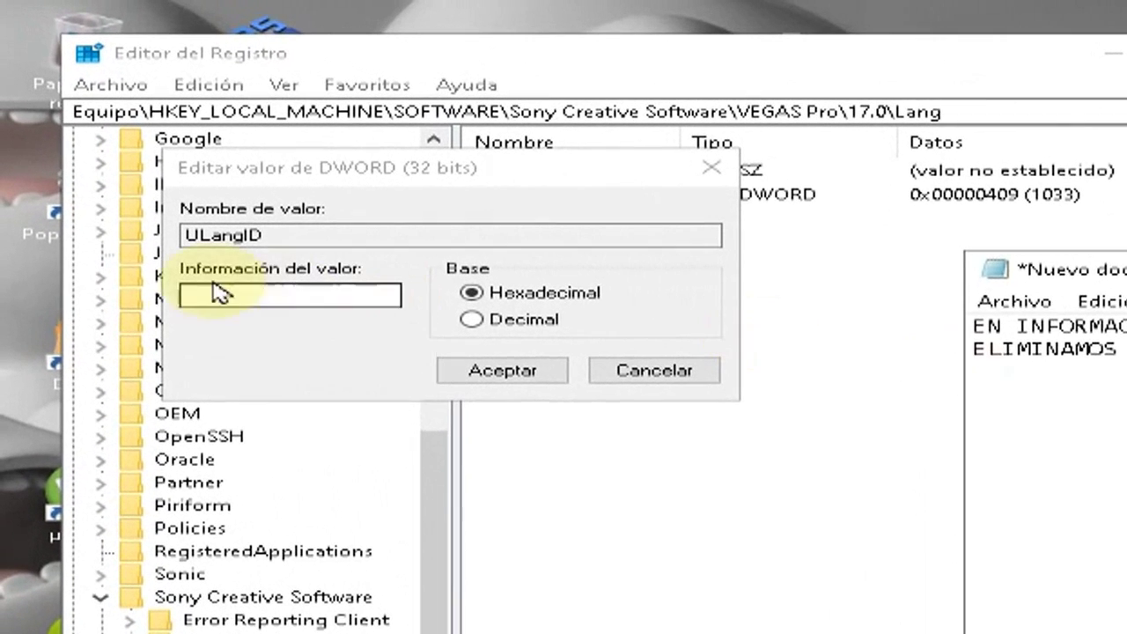
{"action": "left_click", "coordinate": [125, 145]}
{"action": "type", "text": "40a"}
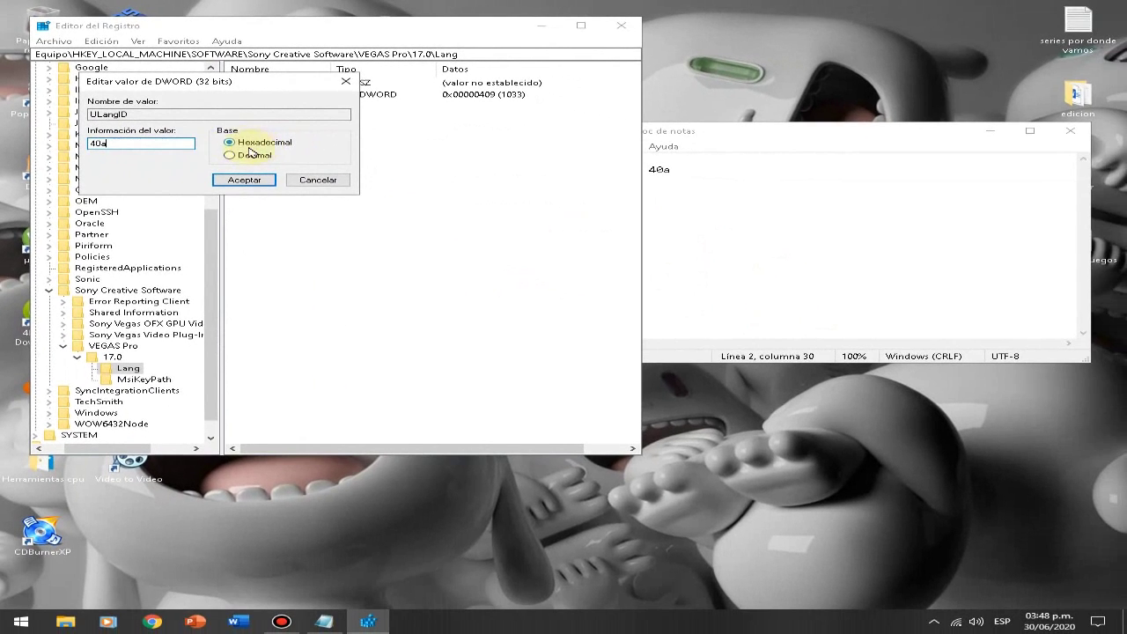
Step: Add the line "TIENE QUE ESTAR EN HEXADECIMAL" to the end of the Notepad document
{"action": "left_click", "coordinate": [1117, 285]}
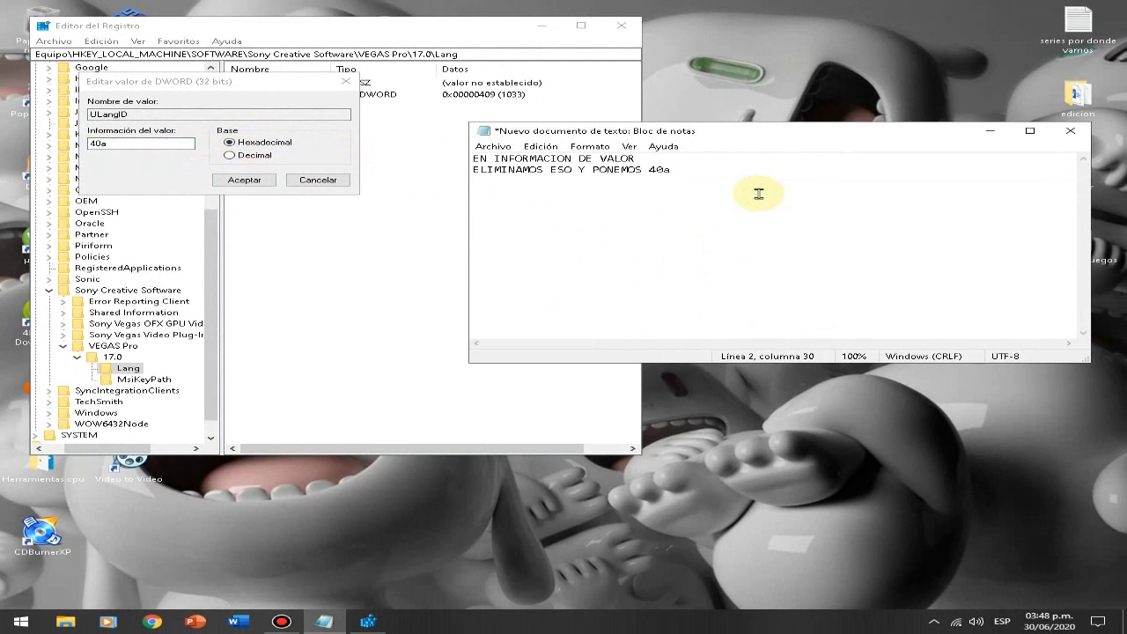
{"action": "key", "text": "Return"}
{"action": "type", "text": "TIENE QUE ESTAR EN"}
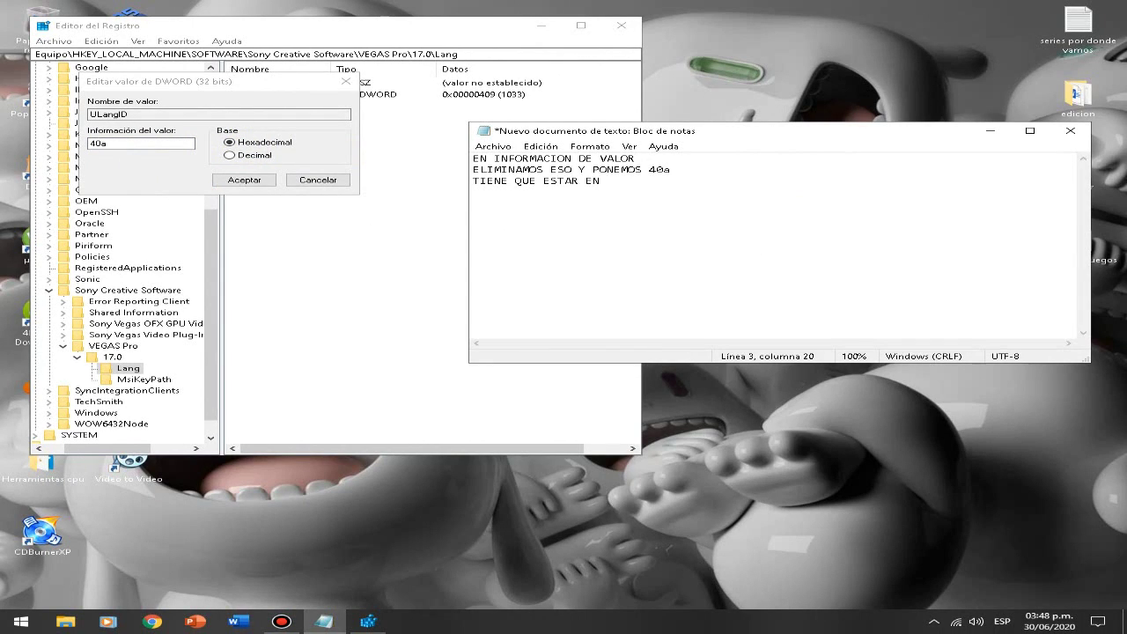
{"action": "type", "text": " HEXADECIMAL"}
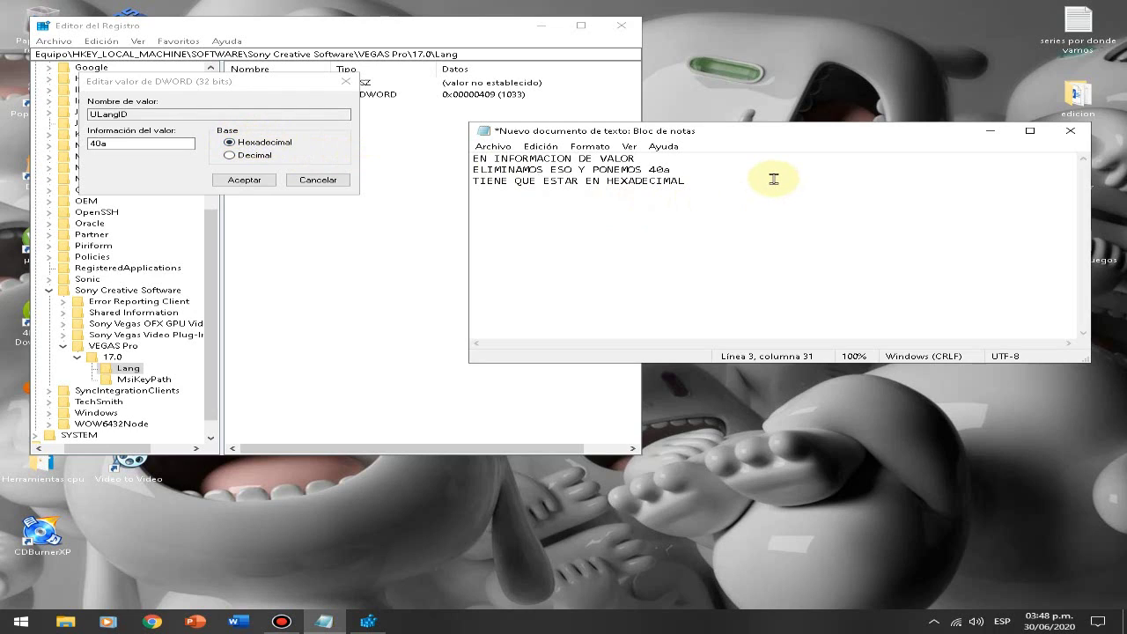
Step: Add the Notepad line "LE DAMOS CLIC PARA GUARDAR EL CAMBIO" and accept the 40a value for ULangID in the DWORD dialog
{"action": "key", "text": "Return"}
{"action": "type", "text": "LE DAM"}
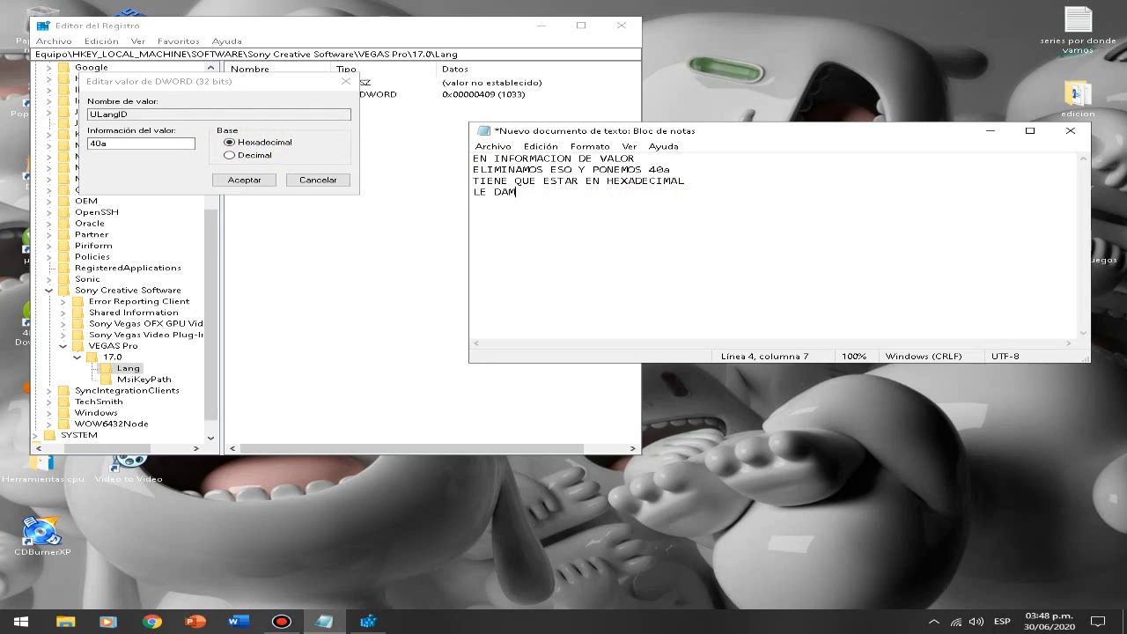
{"action": "type", "text": "OS CLIC PARA GUARDAR EL CAMBIO"}
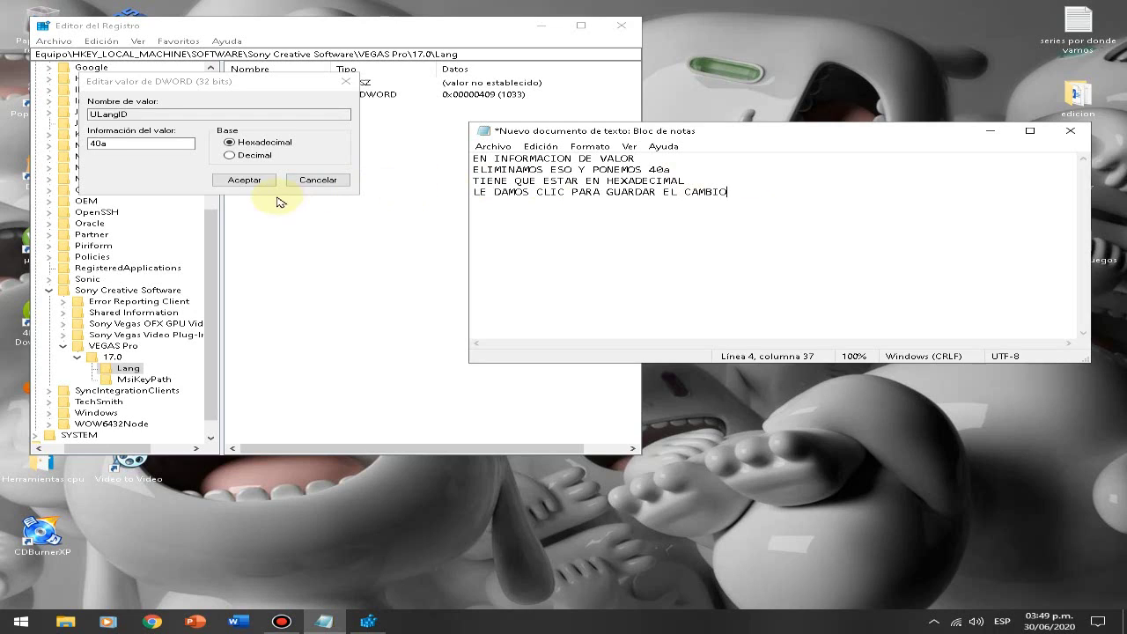
{"action": "left_click", "coordinate": [244, 180]}
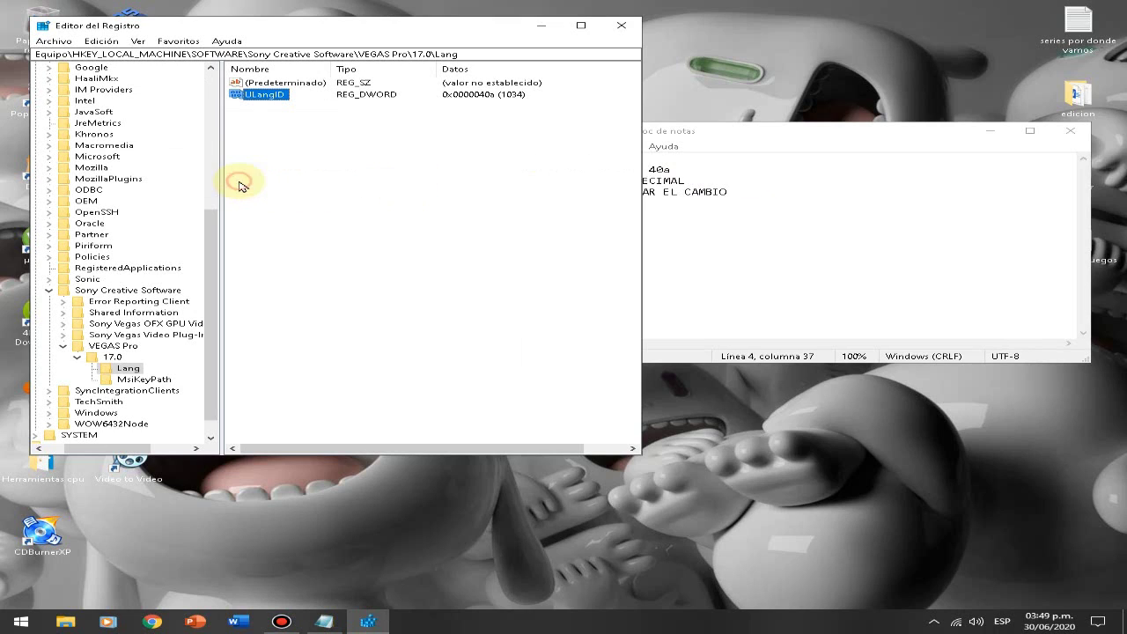
Step: Append "CERRAMOS TODO" to the last Notepad line and close the Registry Editor
{"action": "left_click", "coordinate": [816, 238]}
{"action": "type", "text": "O CERA"}
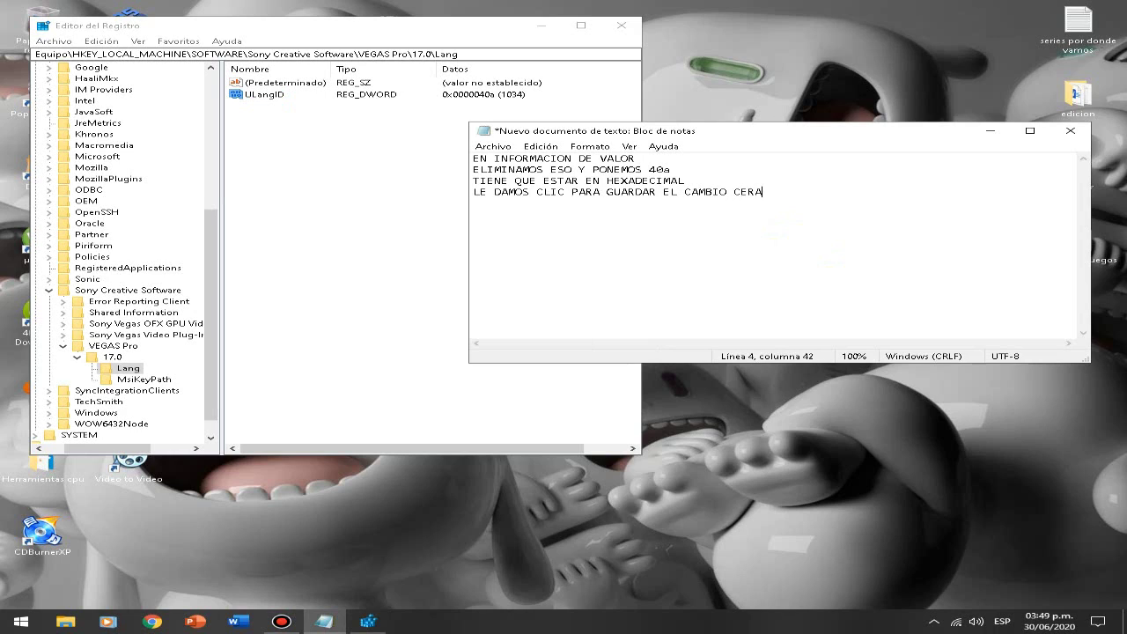
{"action": "key", "text": "BackSpace"}
{"action": "key", "text": "BackSpace"}
{"action": "type", "text": "AMOS TODO"}
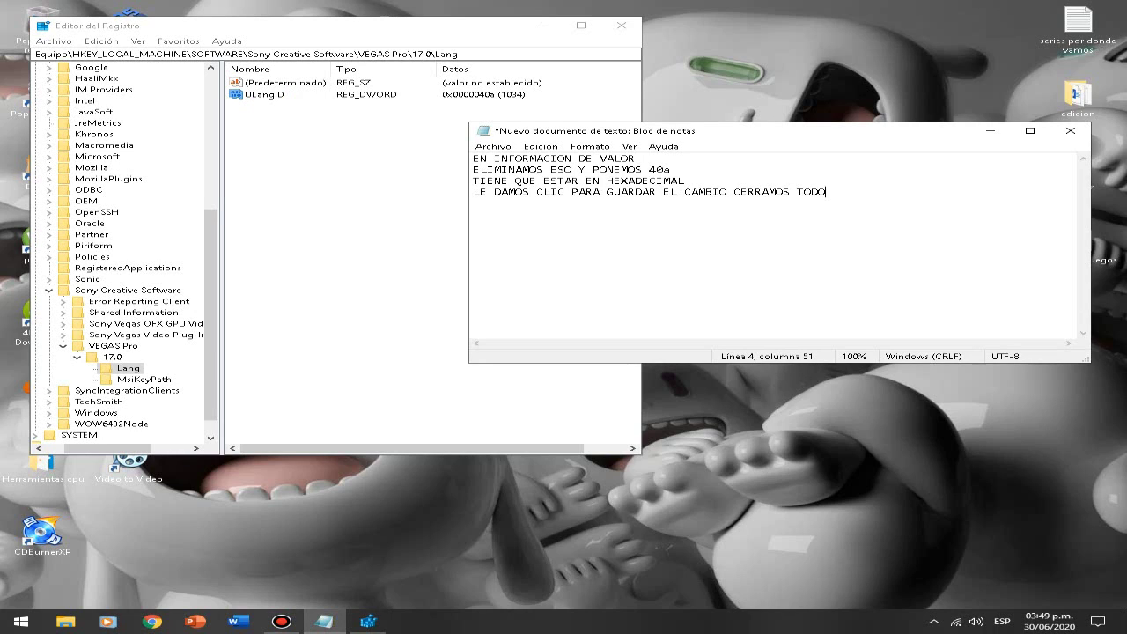
{"action": "left_click", "coordinate": [622, 27]}
Step: Add the Notepad lines "Y PROCEDEREMOS CON ABRIR DE NUEVO EL PROGRAMA" and "PARA VERIFICAR QUE ESTA EN ESPAÑOL"
{"action": "key", "text": "Return"}
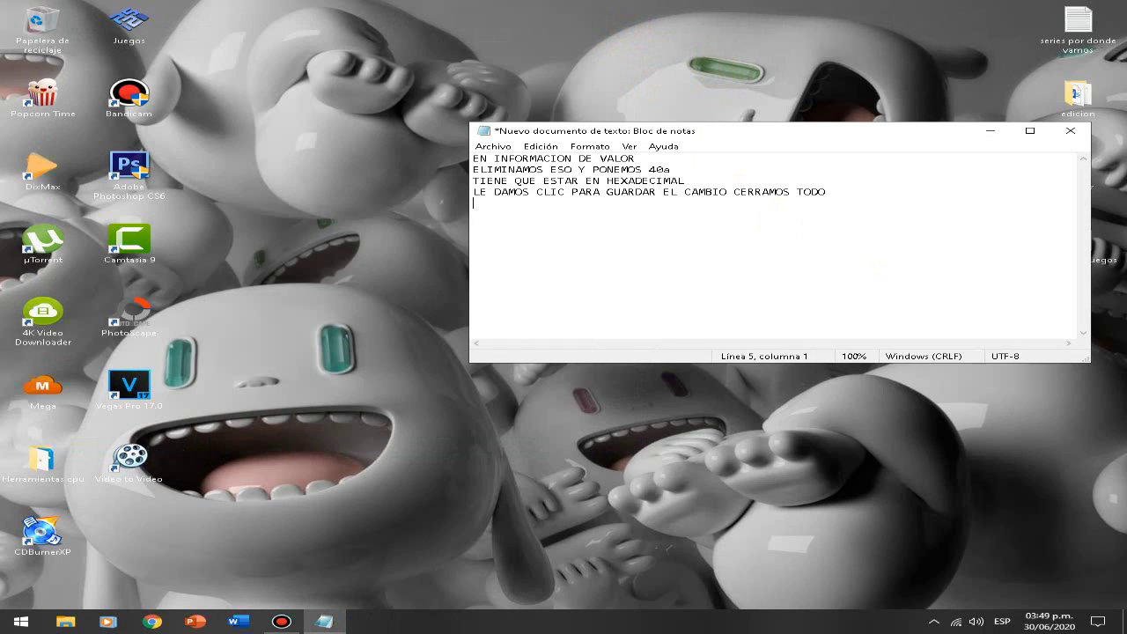
{"action": "type", "text": "Y PROCEDEREMOS CON ABRIR DE NUEVO EL PROGRAMA"}
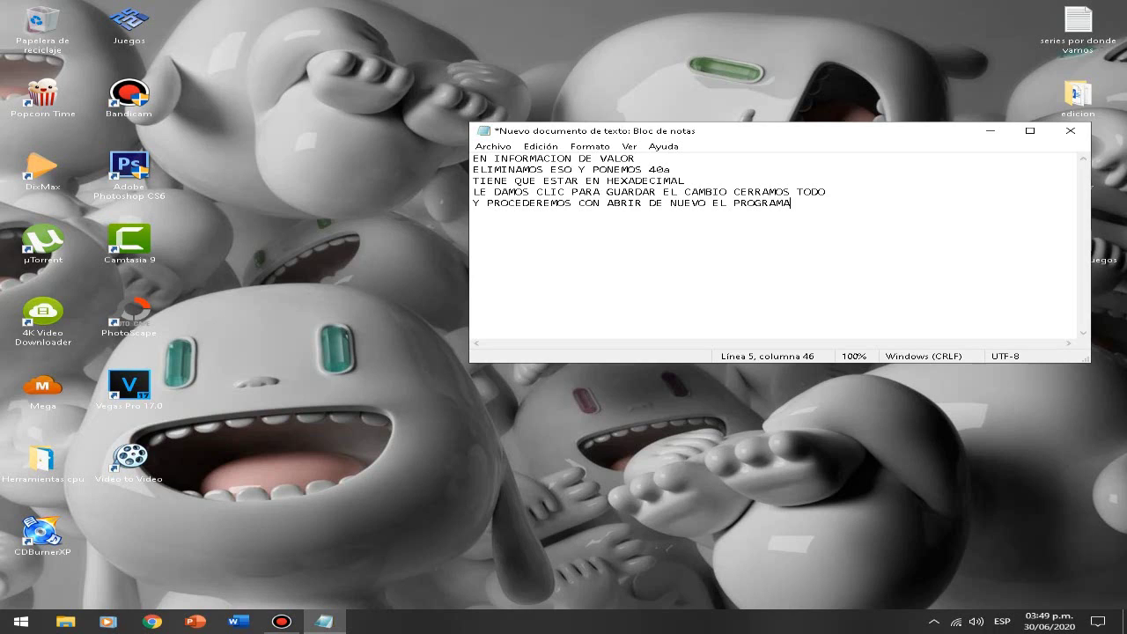
{"action": "type", "text": "PARA VERIFIVCAR QUE"}
{"action": "key", "text": "BackSpace"}
{"action": "key", "text": "BackSpace"}
{"action": "type", "text": "UE ESTA"}
{"action": "key", "text": "BackSpace"}
{"action": "type", "text": "A EN ESPAÑI"}
{"action": "key", "text": "BackSpace"}
{"action": "type", "text": "OL"}
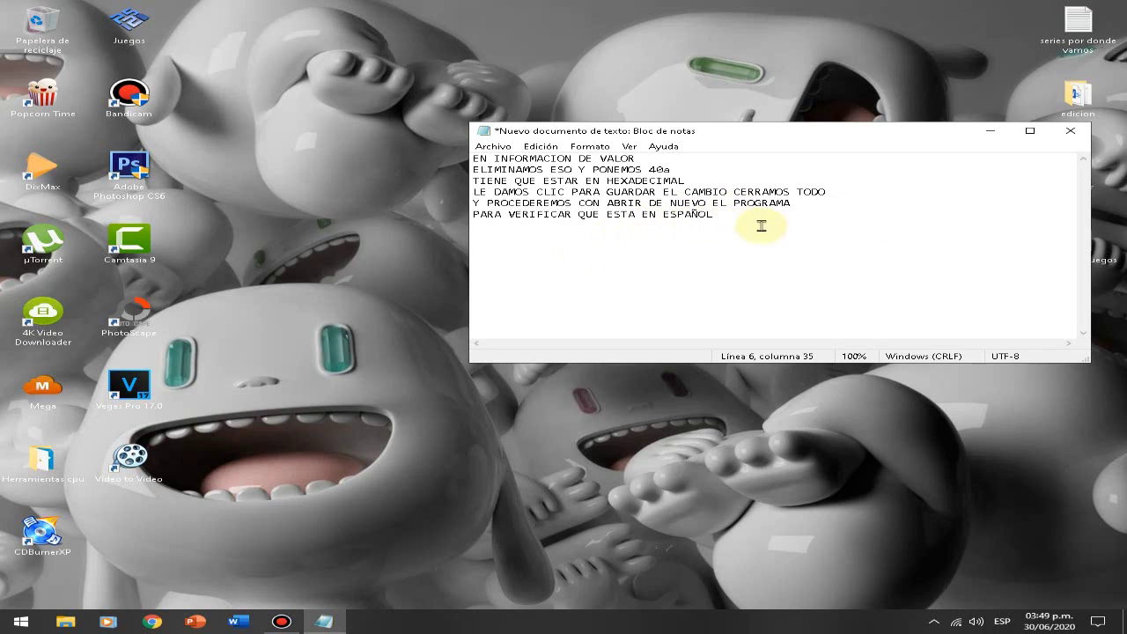
Step: Minimize Notepad and launch VEGAS Pro 17.0 from its desktop shortcut
{"action": "left_click", "coordinate": [994, 132]}
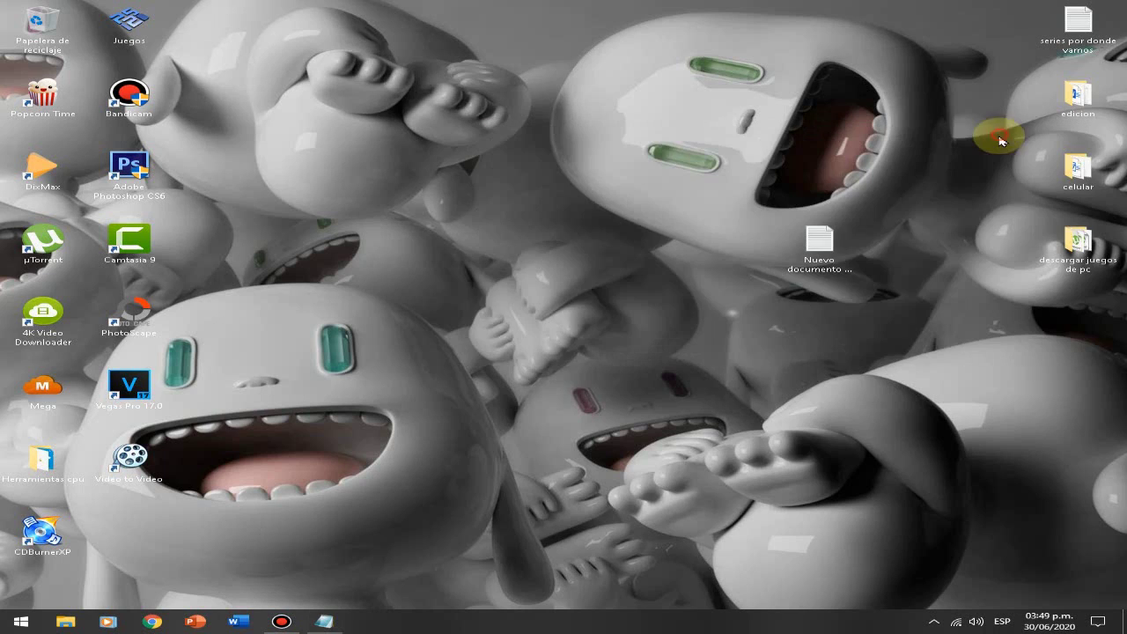
{"action": "right_click", "coordinate": [155, 381]}
{"action": "left_click", "coordinate": [377, 102]}
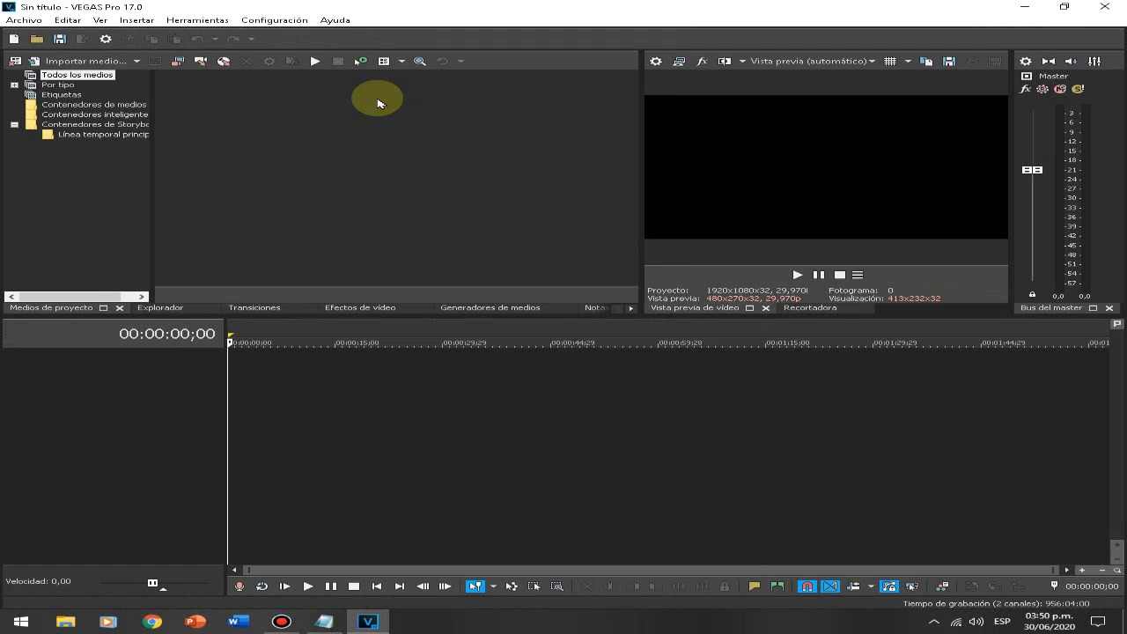
Step: Check the interface language of the VEGAS Pro commands from Archivo through Configuración
{"action": "left_click", "coordinate": [31, 20]}
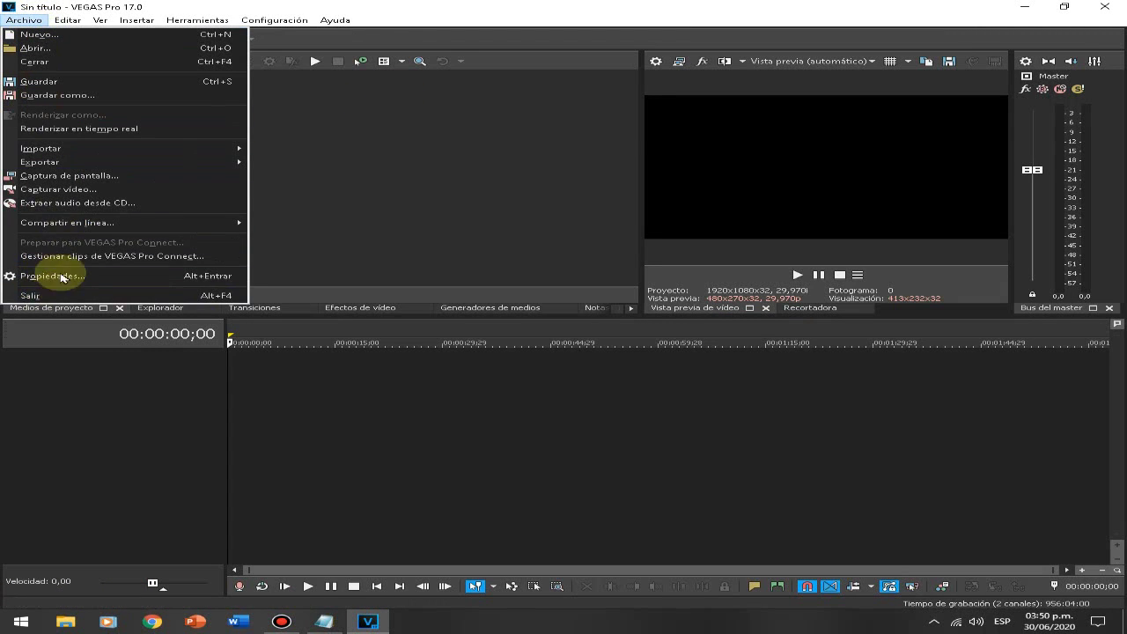
{"action": "mouse_move", "coordinate": [62, 20]}
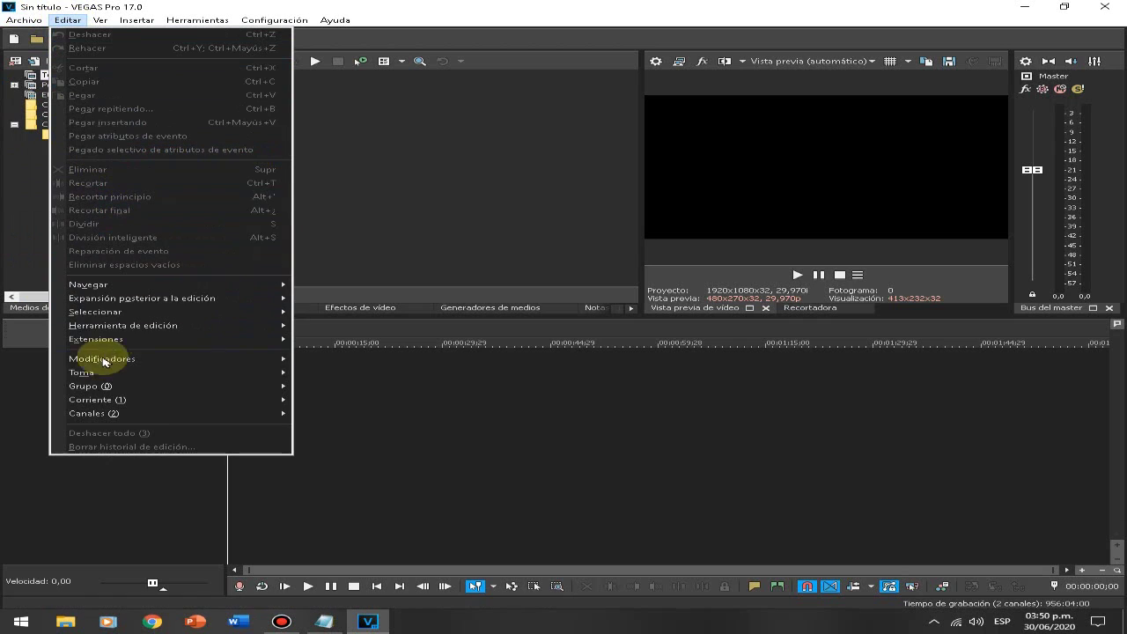
{"action": "mouse_move", "coordinate": [99, 20]}
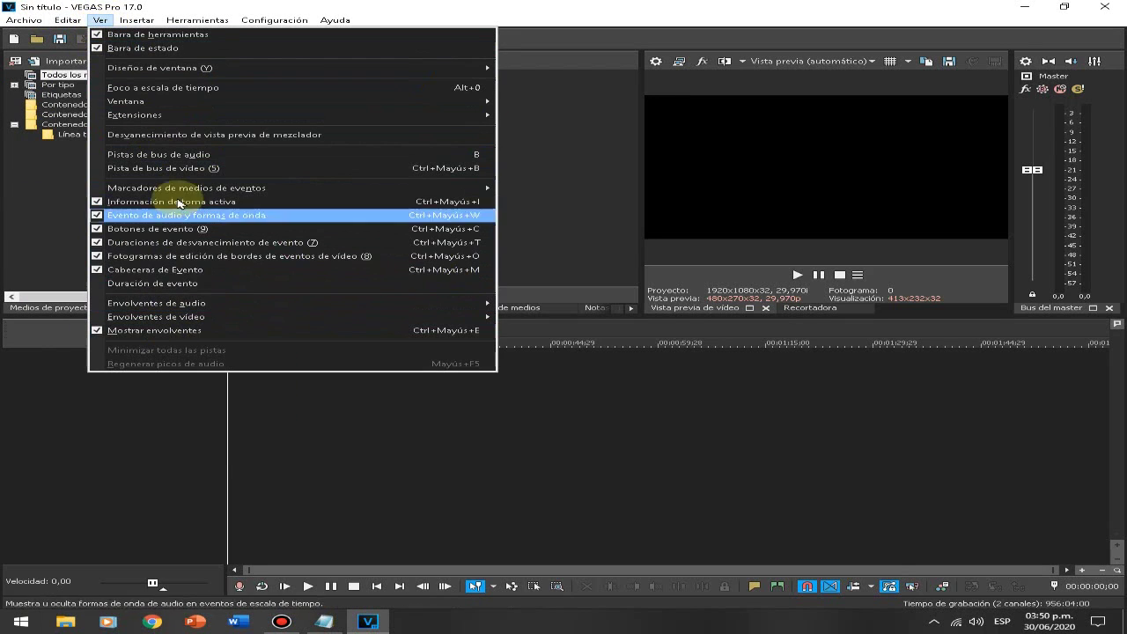
{"action": "mouse_move", "coordinate": [137, 19]}
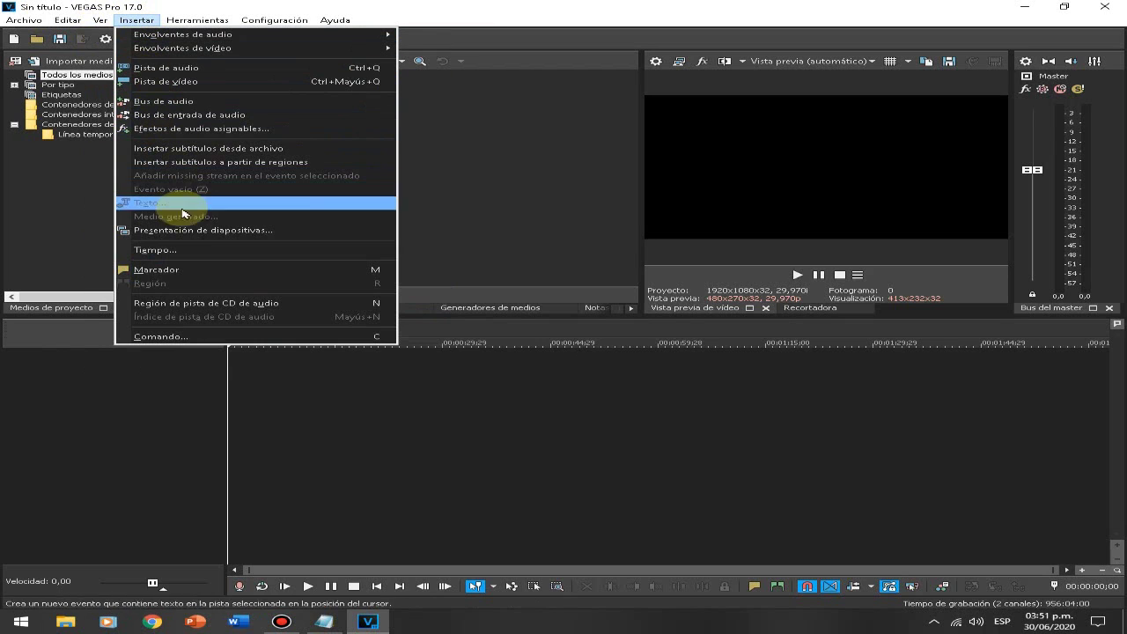
{"action": "mouse_move", "coordinate": [199, 19]}
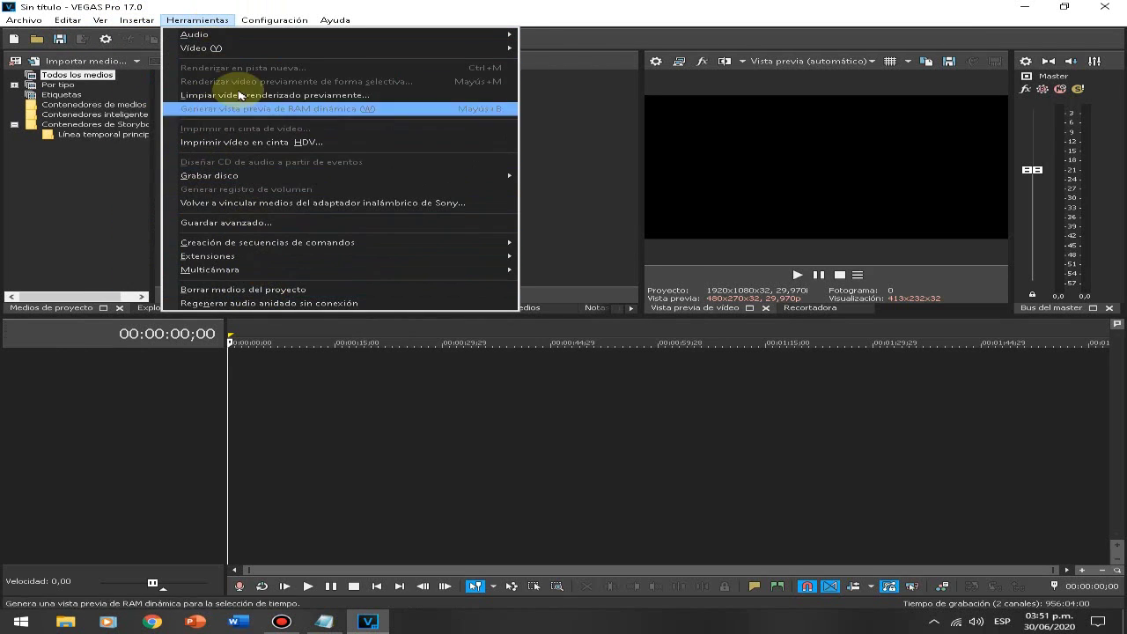
{"action": "mouse_move", "coordinate": [260, 22]}
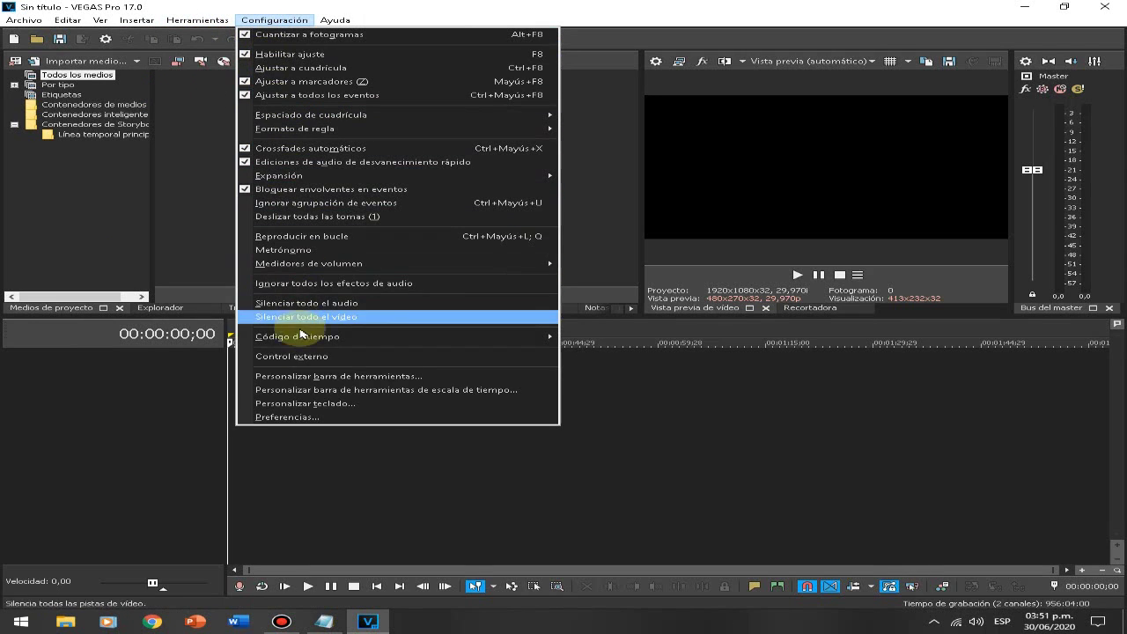
{"action": "left_click", "coordinate": [718, 511]}
Step: Switch to Notepad and add the line "Y COMO VEMOS ESTA TODO EN ESPAÑOL" at the end of the text
{"action": "left_click", "coordinate": [324, 622]}
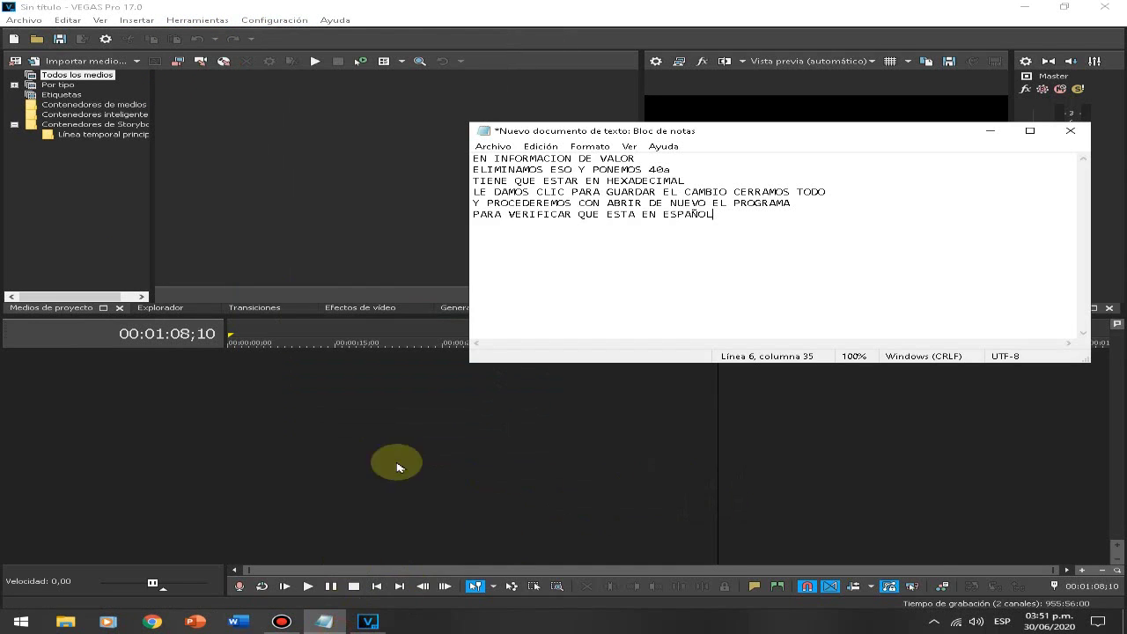
{"action": "key", "text": "Return"}
{"action": "type", "text": "Y"}
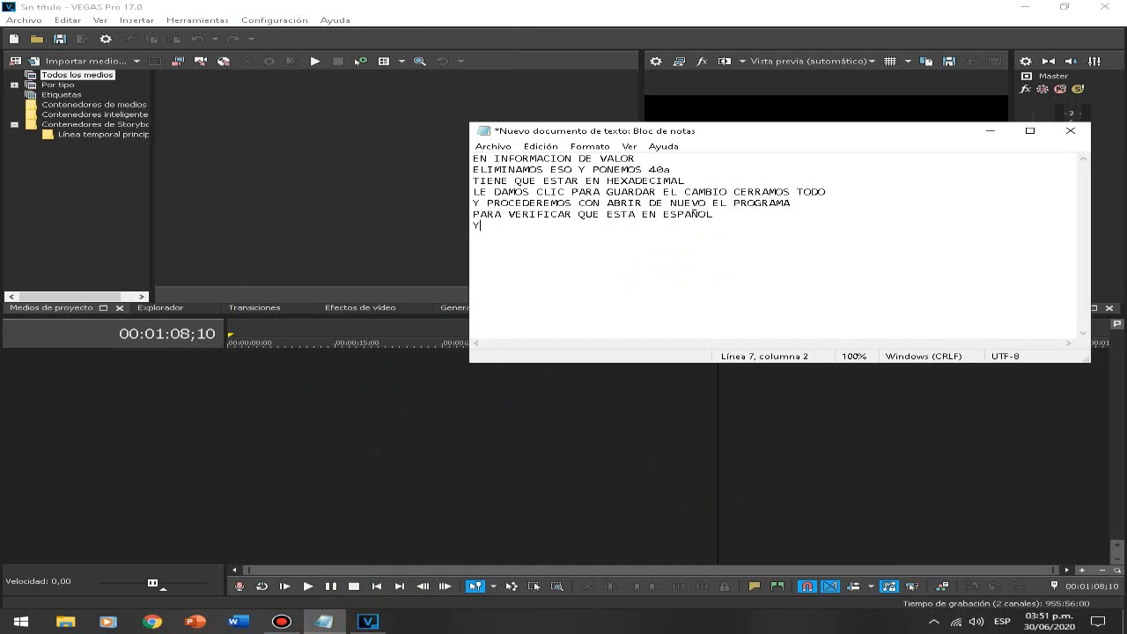
{"action": "type", "text": " COMO VEMOS ESTA TODO EN ESPAÑO"}
{"action": "key", "text": "BackSpace"}
{"action": "key", "text": "BackSpace"}
{"action": "type", "text": "ÑOL"}
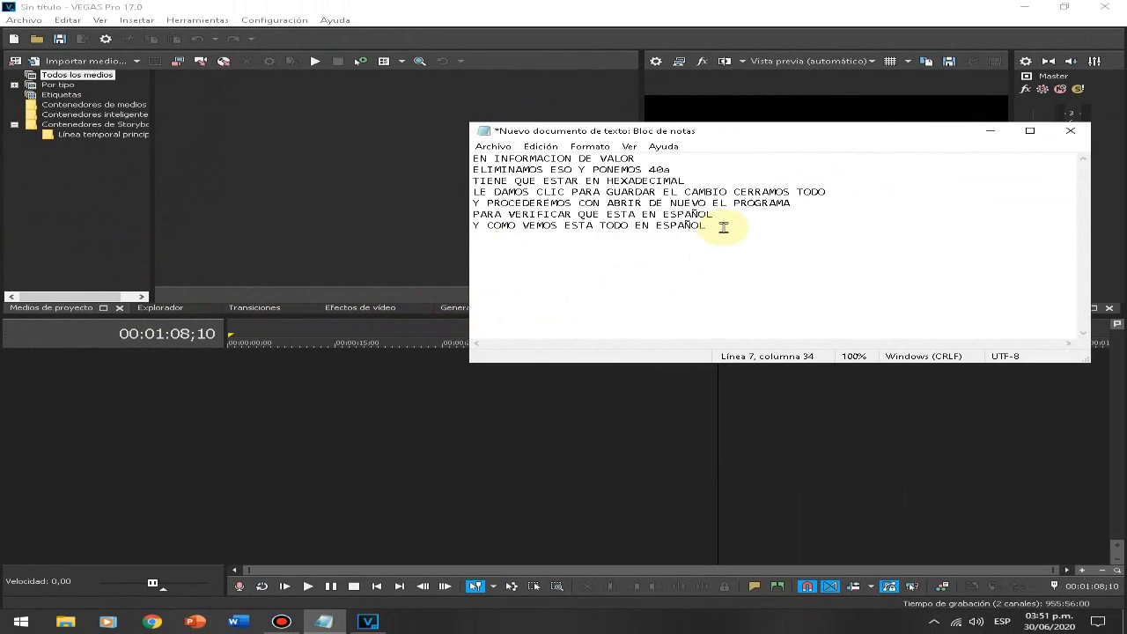
Step: Replace all Notepad text with the lines "HAY QUE SEGUIR EL VIDEO PASO A PASO PARA QUE NO HAYAN ERRORES" and "ESPERO TE SIRVIERA"
{"action": "left_click_drag", "start_coordinate": [722, 229], "coordinate": [472, 147]}
{"action": "key", "text": "Delete"}
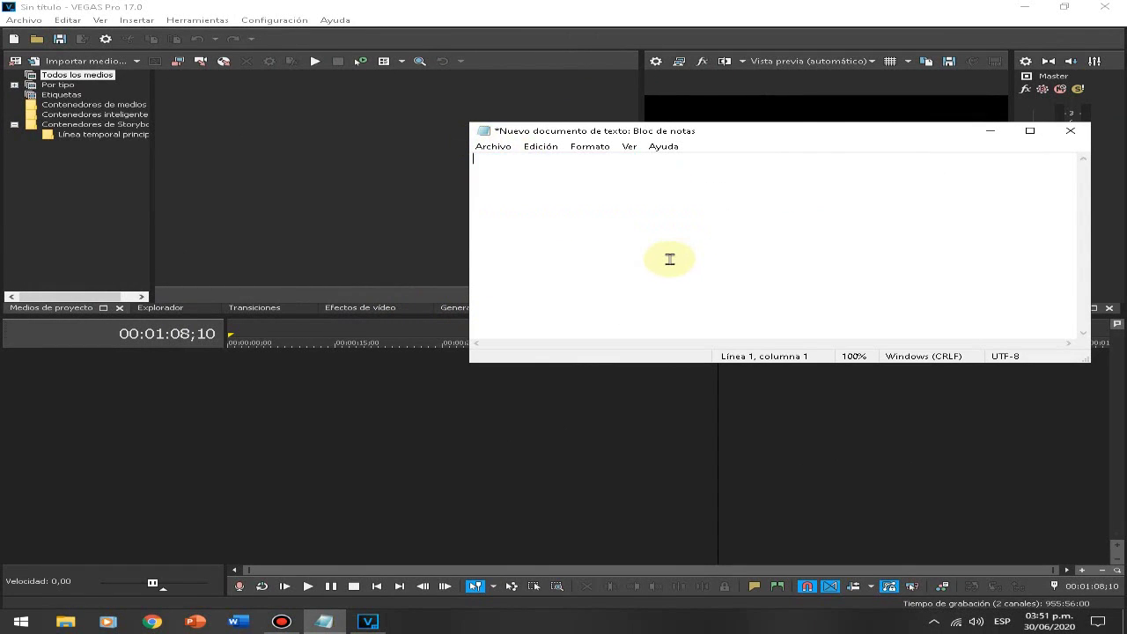
{"action": "type", "text": "E"}
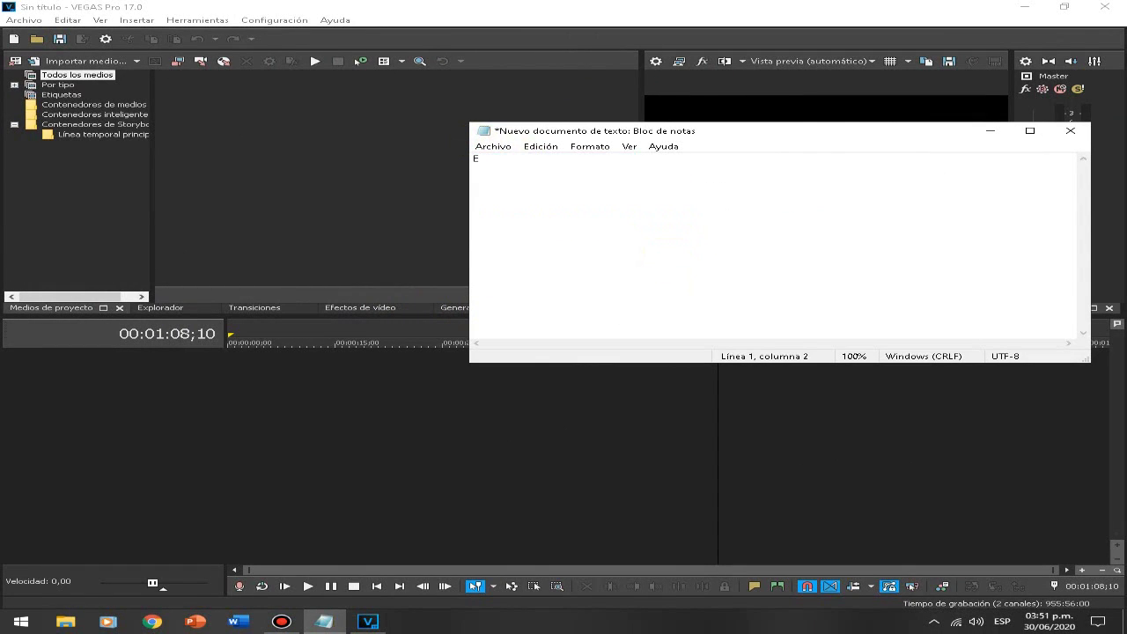
{"action": "key", "text": "BackSpace"}
{"action": "type", "text": "HAY QUE SEGUIR EL "}
{"action": "type", "text": "PASO"}
{"action": "key", "text": "BackSpace"}
{"action": "key", "text": "BackSpace"}
{"action": "key", "text": "BackSpace"}
{"action": "key", "text": "BackSpace"}
{"action": "type", "text": "VIDEO PASO A PASO PARA QU"}
{"action": "key", "text": "BackSpace"}
{"action": "type", "text": "UE NO HAYAN "}
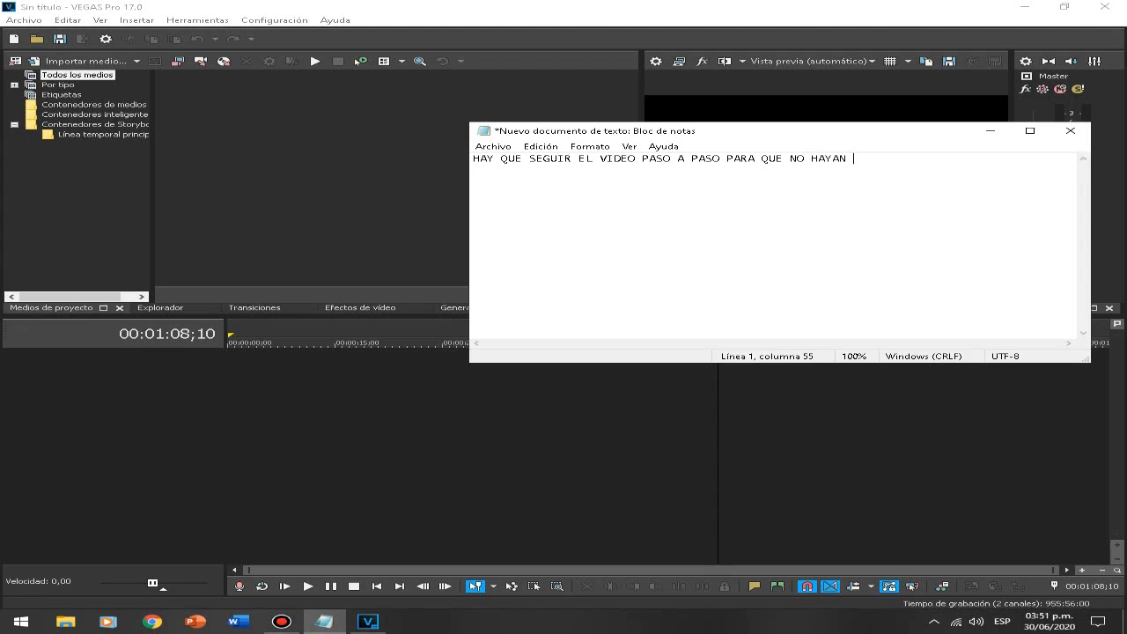
{"action": "type", "text": "ERRORES ESPERO TE SIRVIERA"}
Step: Add the closing lines "COMENTA, DALE ME GUSTA AL VIDEO", "SUSCRIBETE" and "Y HASTA OTRO VIDEO CHICOS" to the Notepad document
{"action": "key", "text": "Return"}
{"action": "type", "text": "COMENTA, DALE ME GUST"}
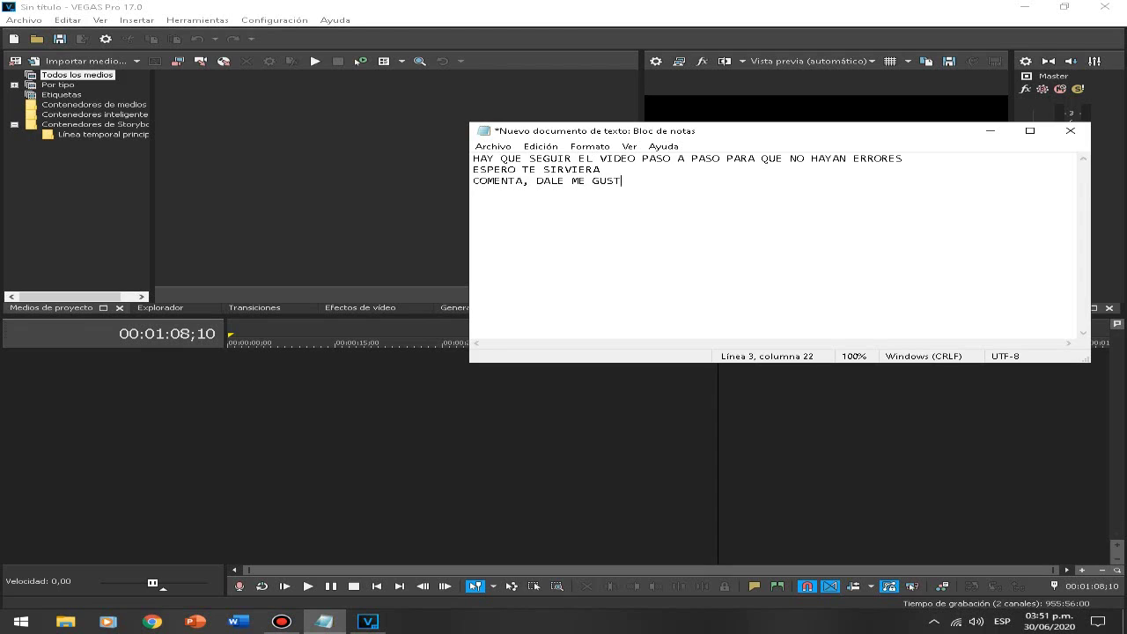
{"action": "type", "text": "A AL VIDEO"}
{"action": "key", "text": "Return"}
{"action": "type", "text": "SUSCR"}
{"action": "type", "text": "IBETE "}
{"action": "type", "text": "Y HASTA"}
{"action": "type", "text": " OTRO VIDEO"}
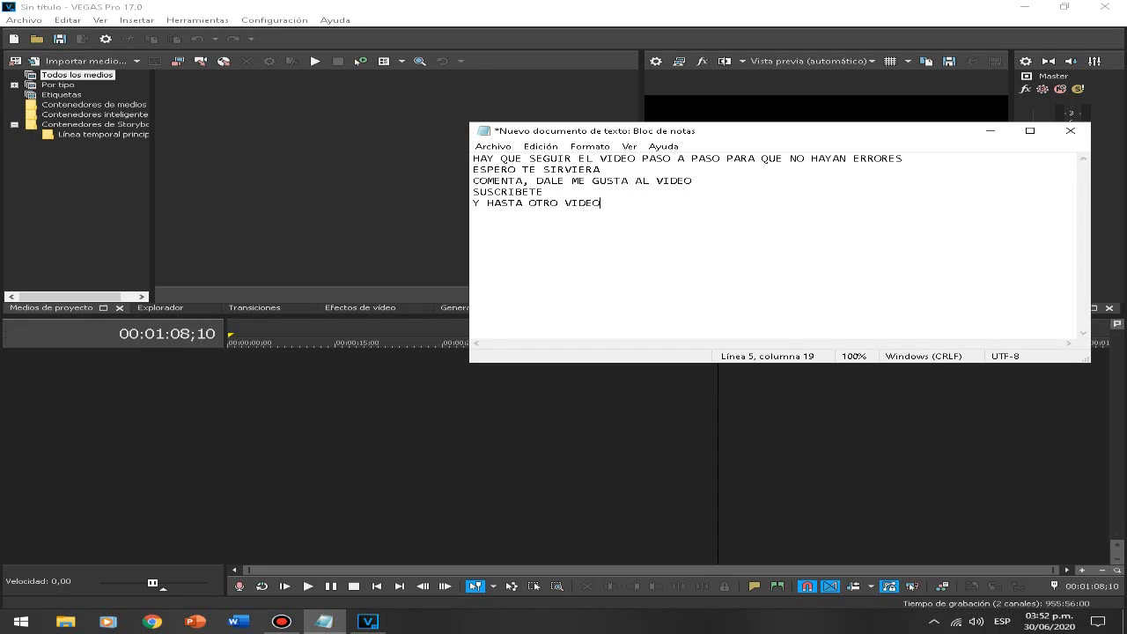
{"action": "type", "text": " CHICOS"}
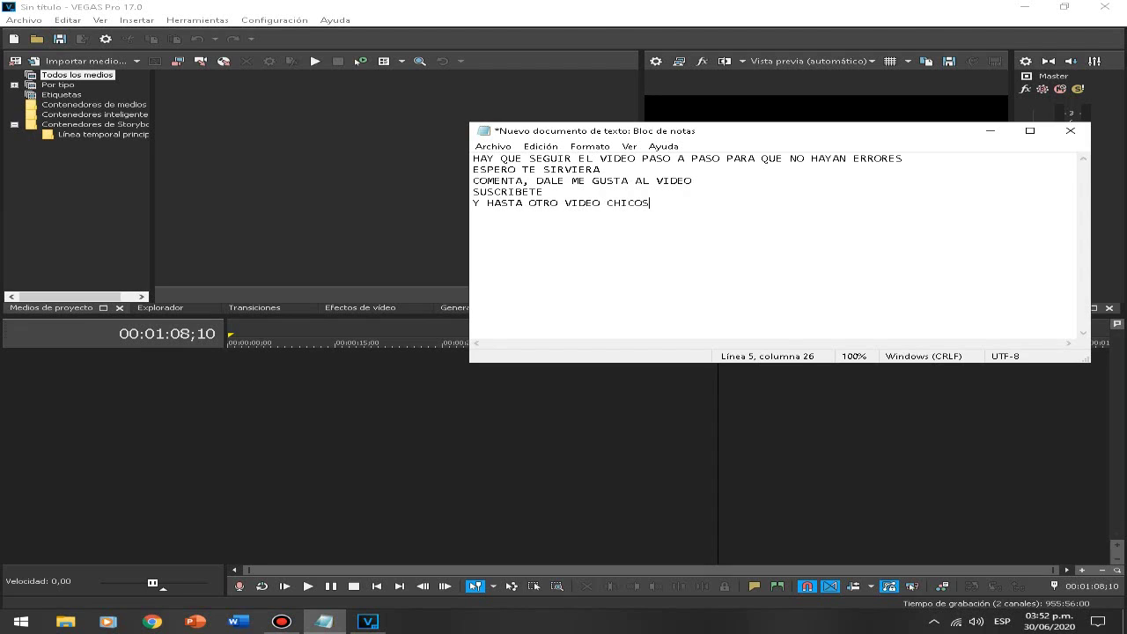